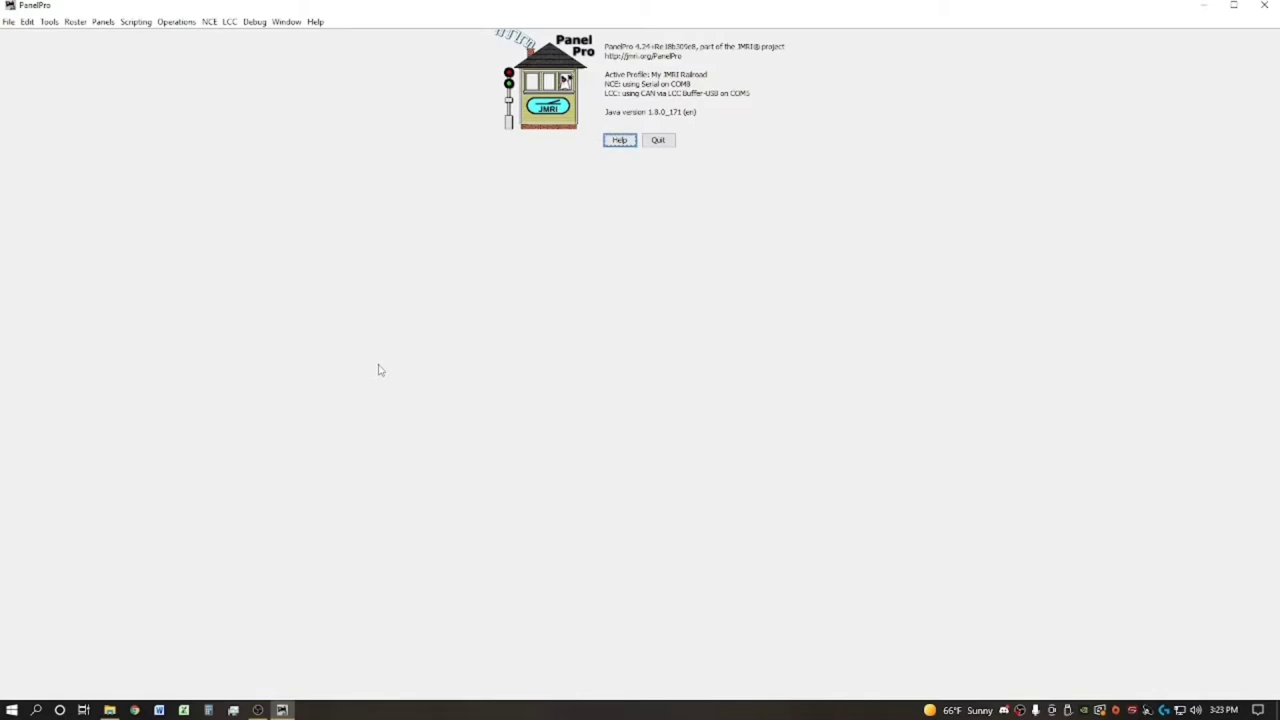
# Open the Cars window from the Operations menu, showing an empty roster of 0 cars
pyautogui.click(177, 26)
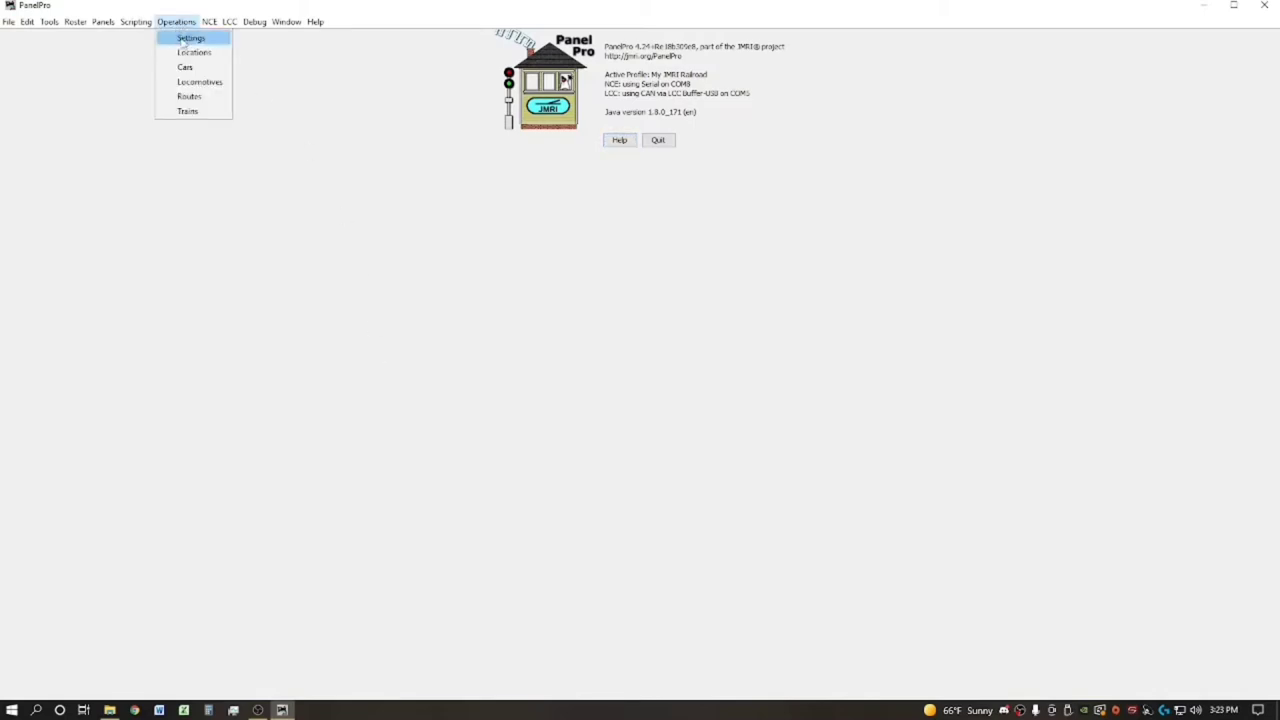
pyautogui.click(188, 67)
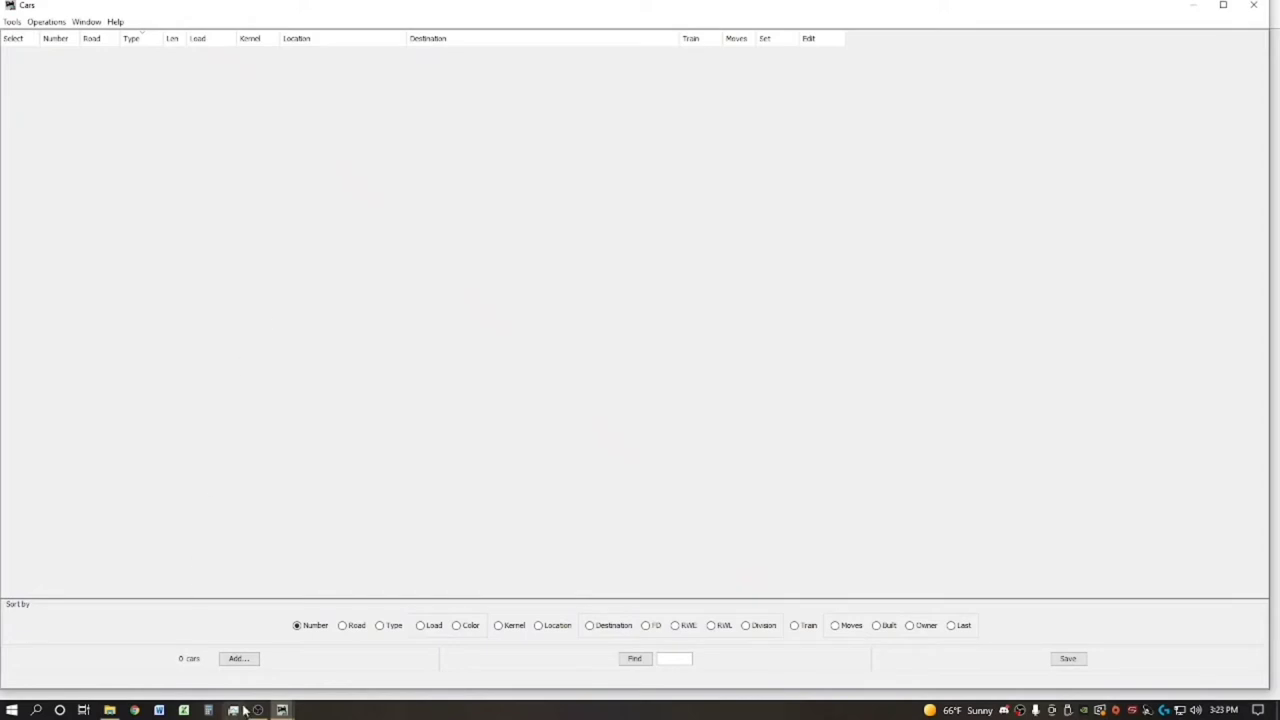
# Open the Add Car form and move it up and to the left
pyautogui.click(246, 661)
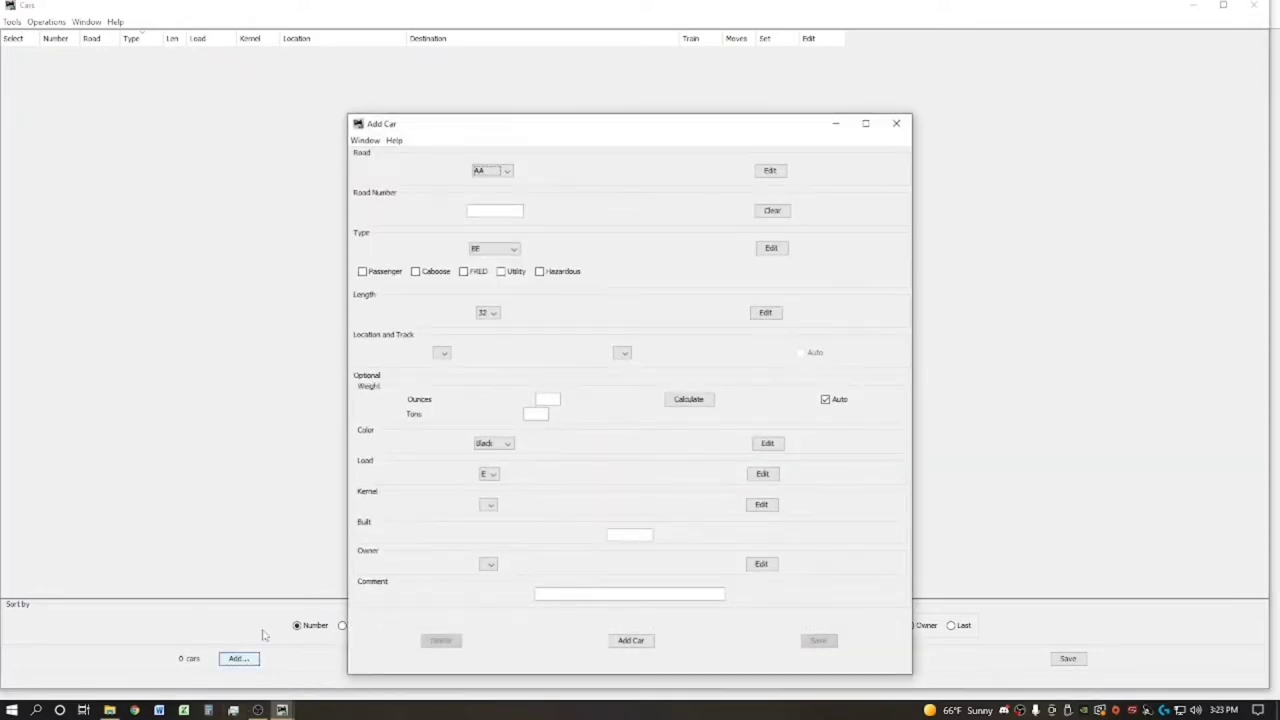
pyautogui.moveTo(562, 131); pyautogui.dragTo(530, 78)
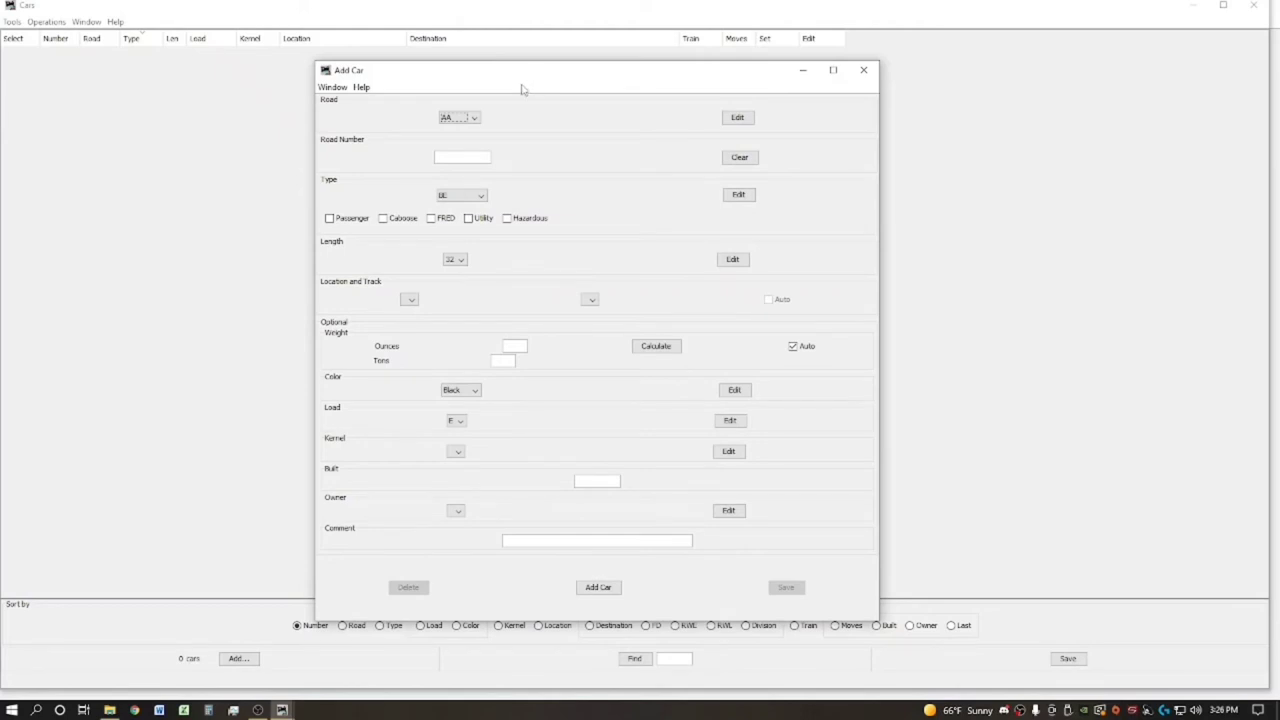
# Choose road RI from the road list and enter road number 148617
pyautogui.click(476, 119)
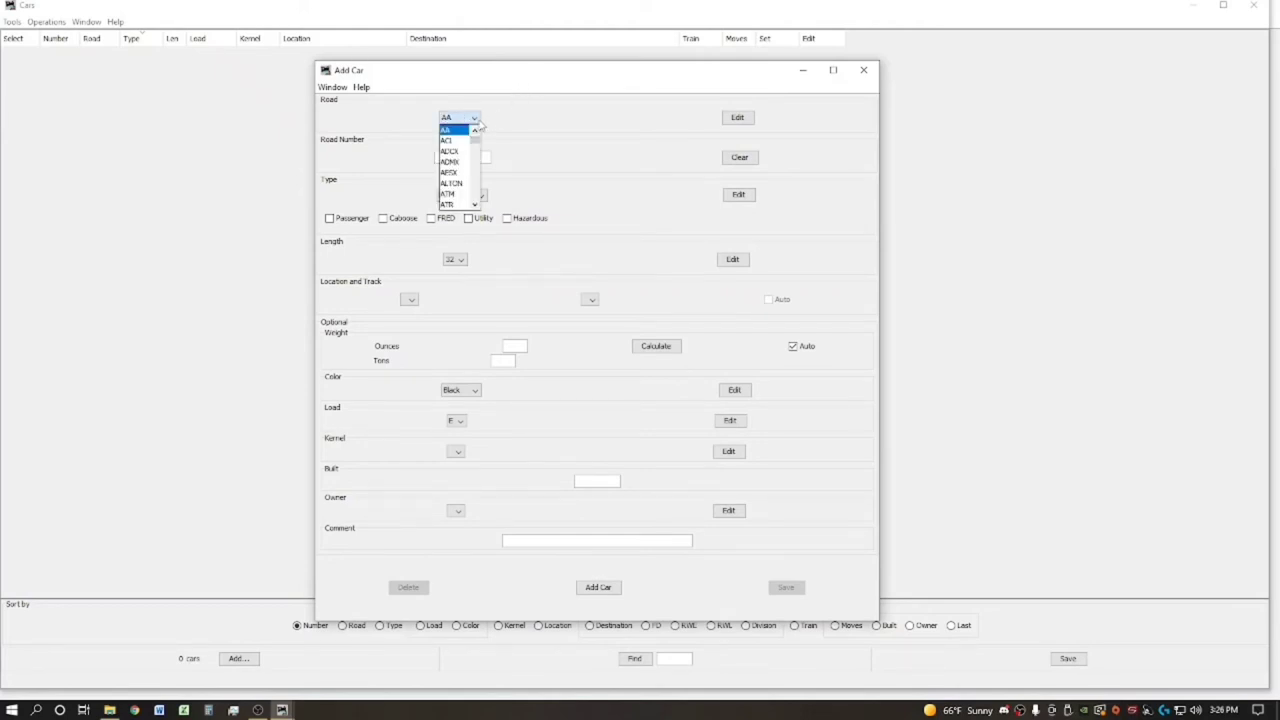
pyautogui.scroll(-6, 463, 170)
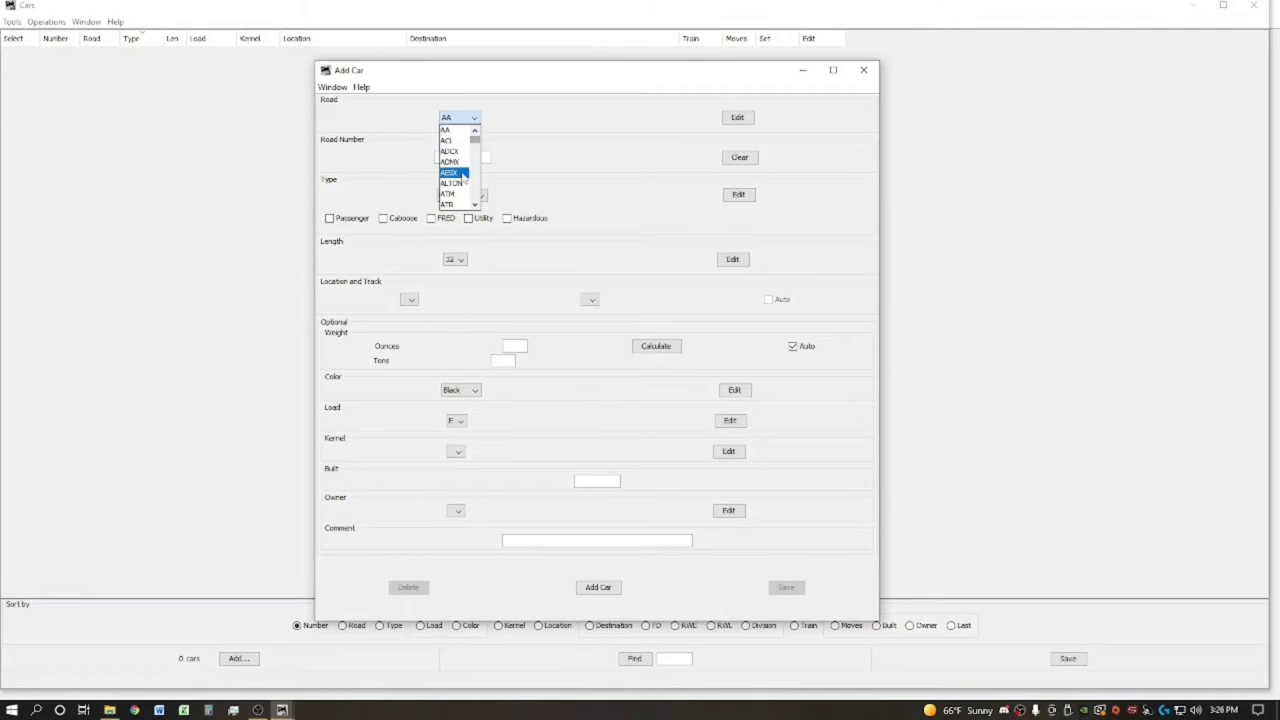
pyautogui.scroll(-10, 463, 178)
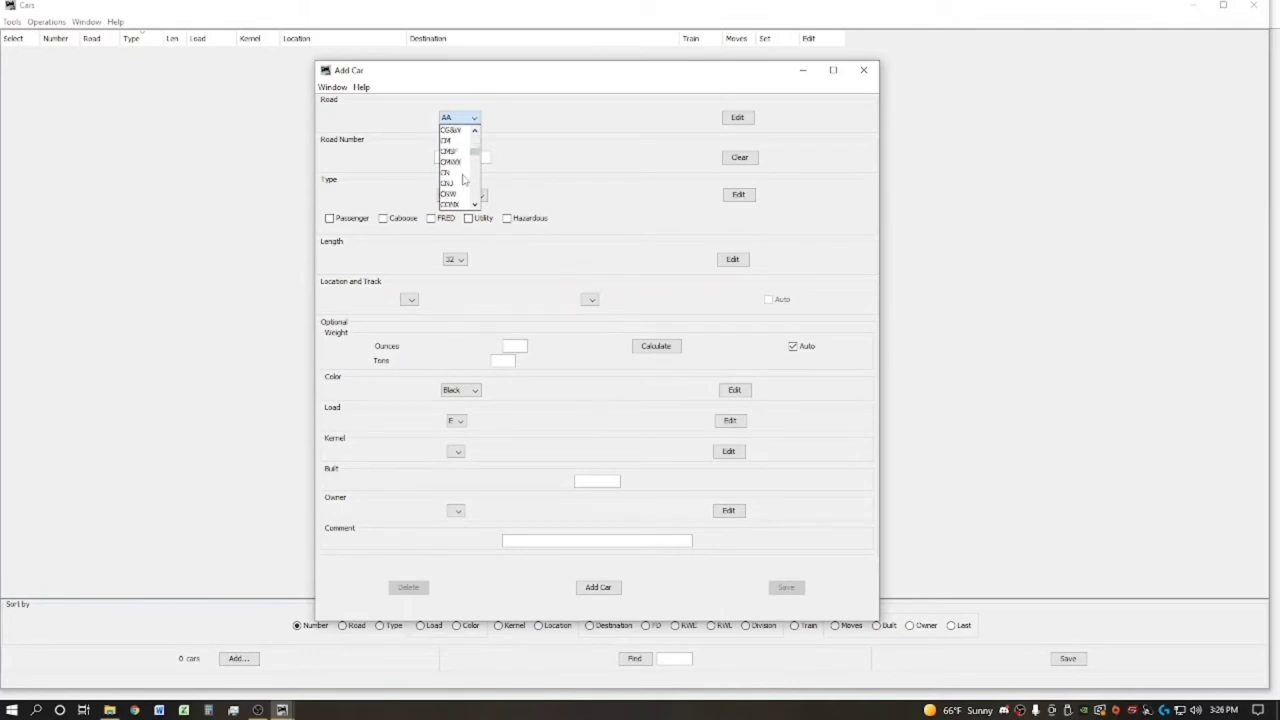
pyautogui.scroll(-10, 463, 178)
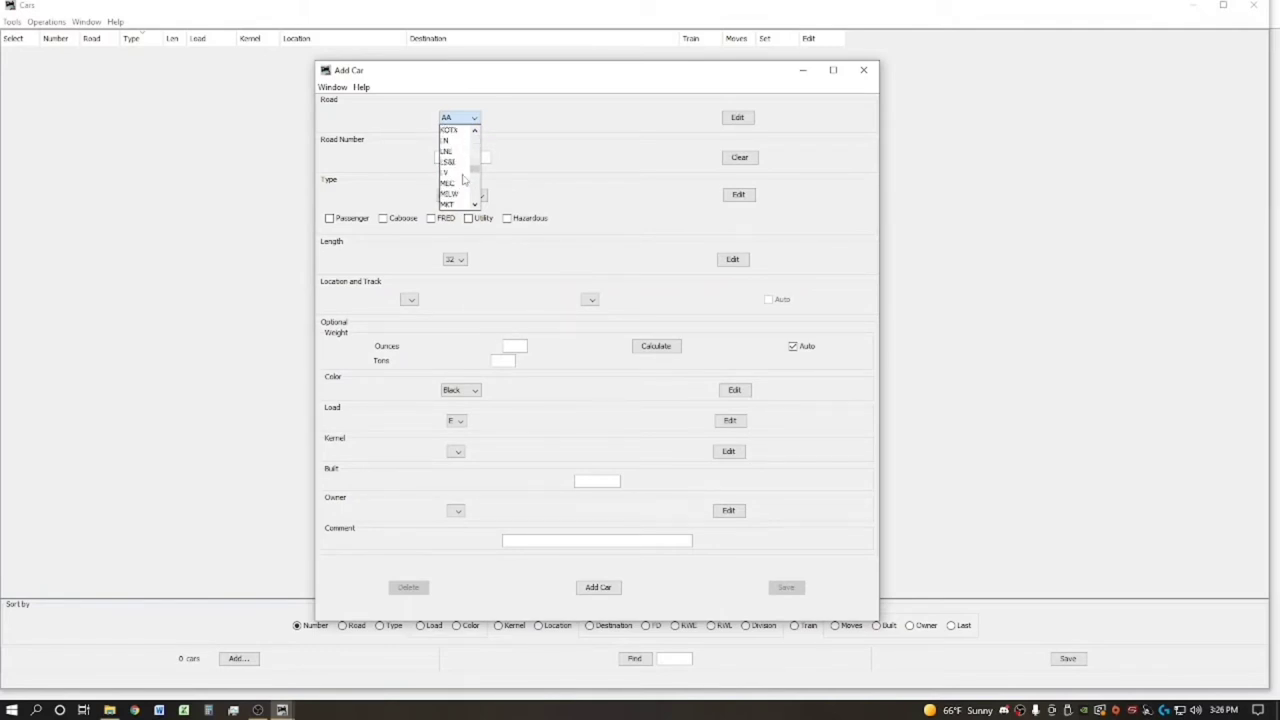
pyautogui.scroll(-10, 463, 178)
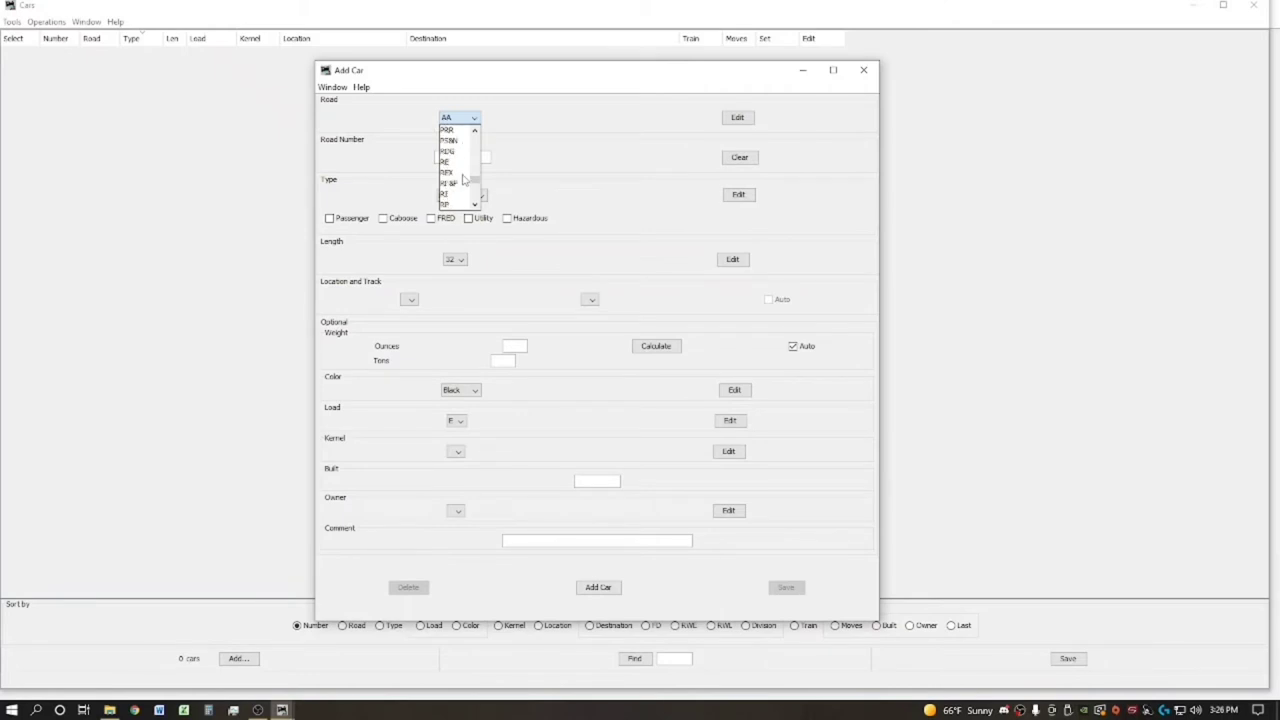
pyautogui.click(446, 173)
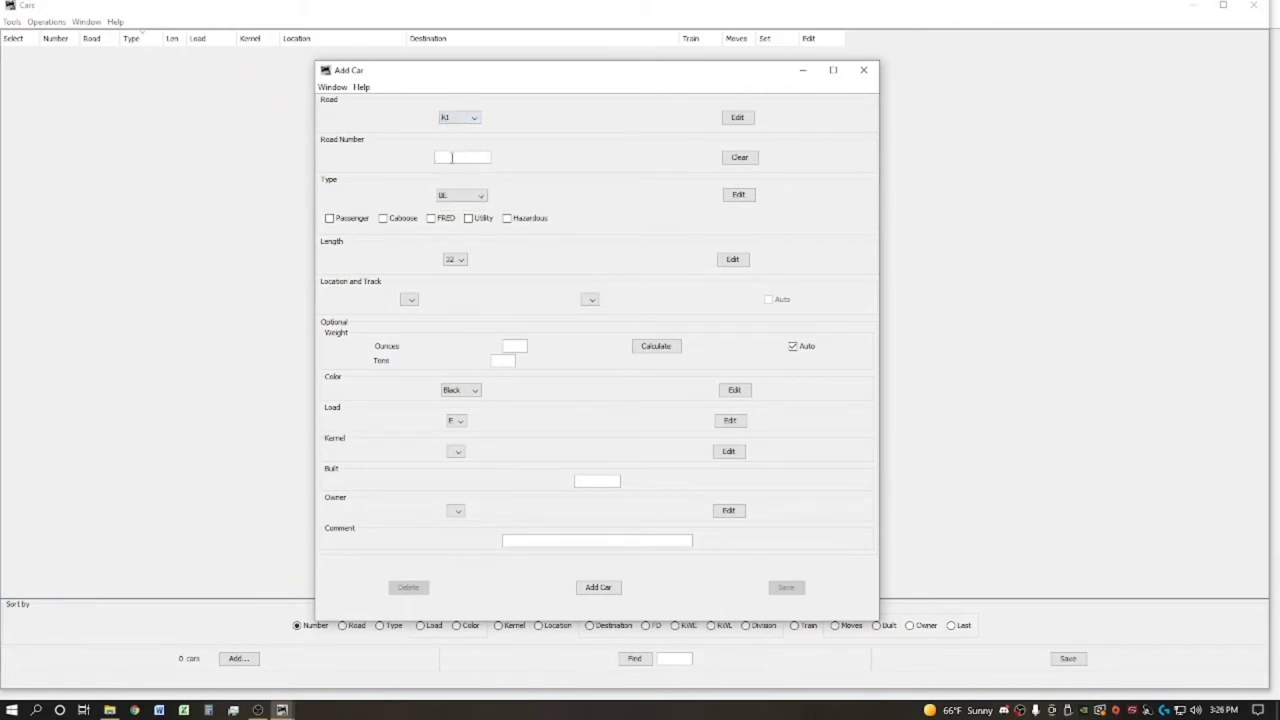
pyautogui.write('48817')
# Pick XM from the bottom of the car type list
pyautogui.click(476, 196)
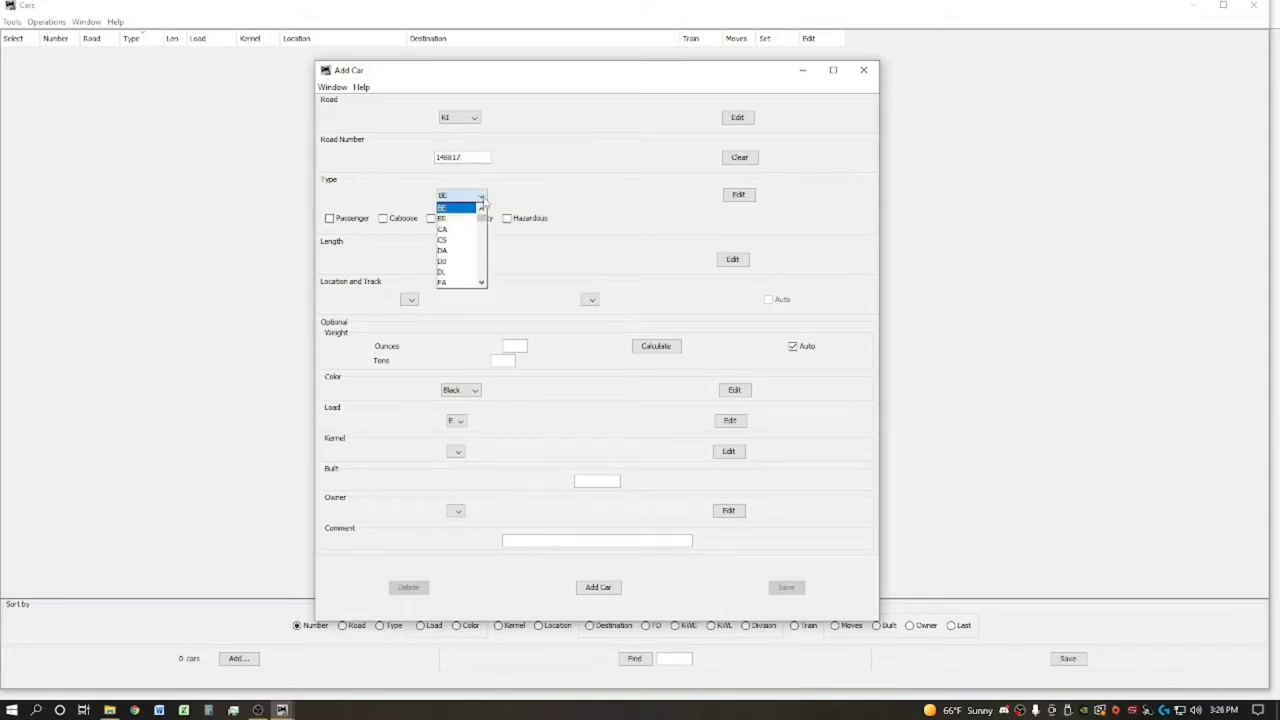
pyautogui.moveTo(482, 217); pyautogui.dragTo(482, 283)
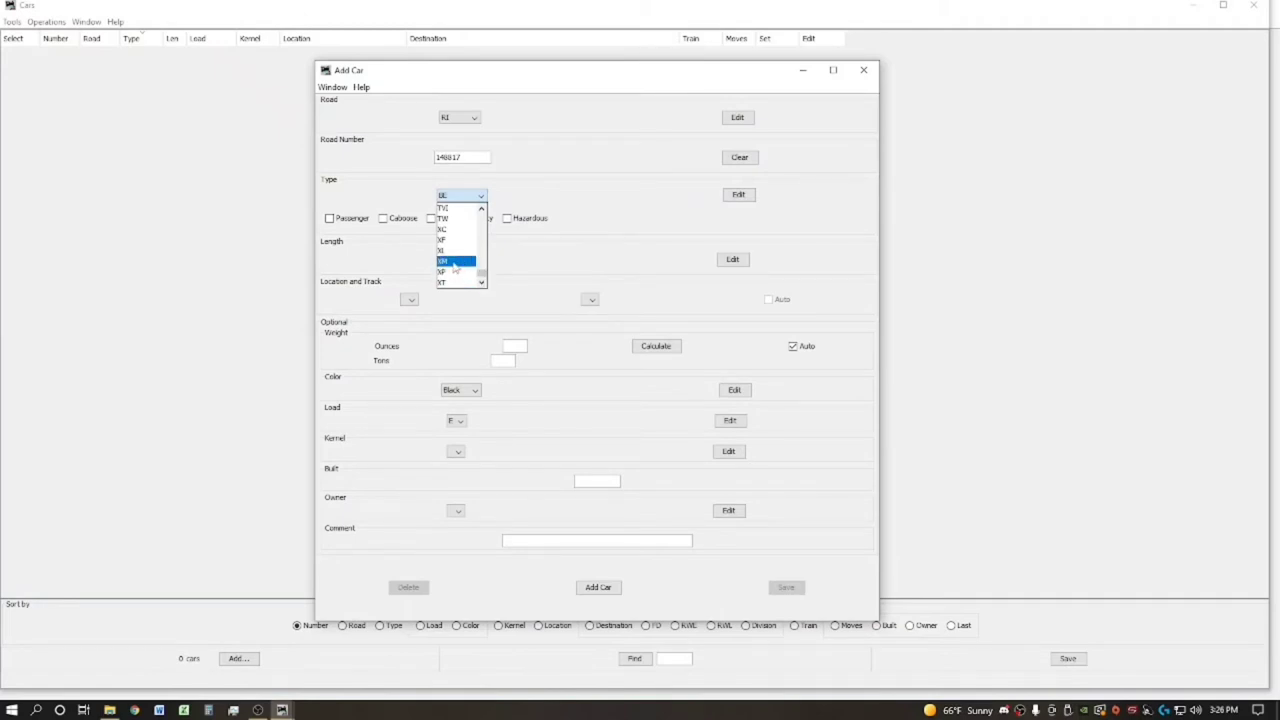
pyautogui.click(455, 262)
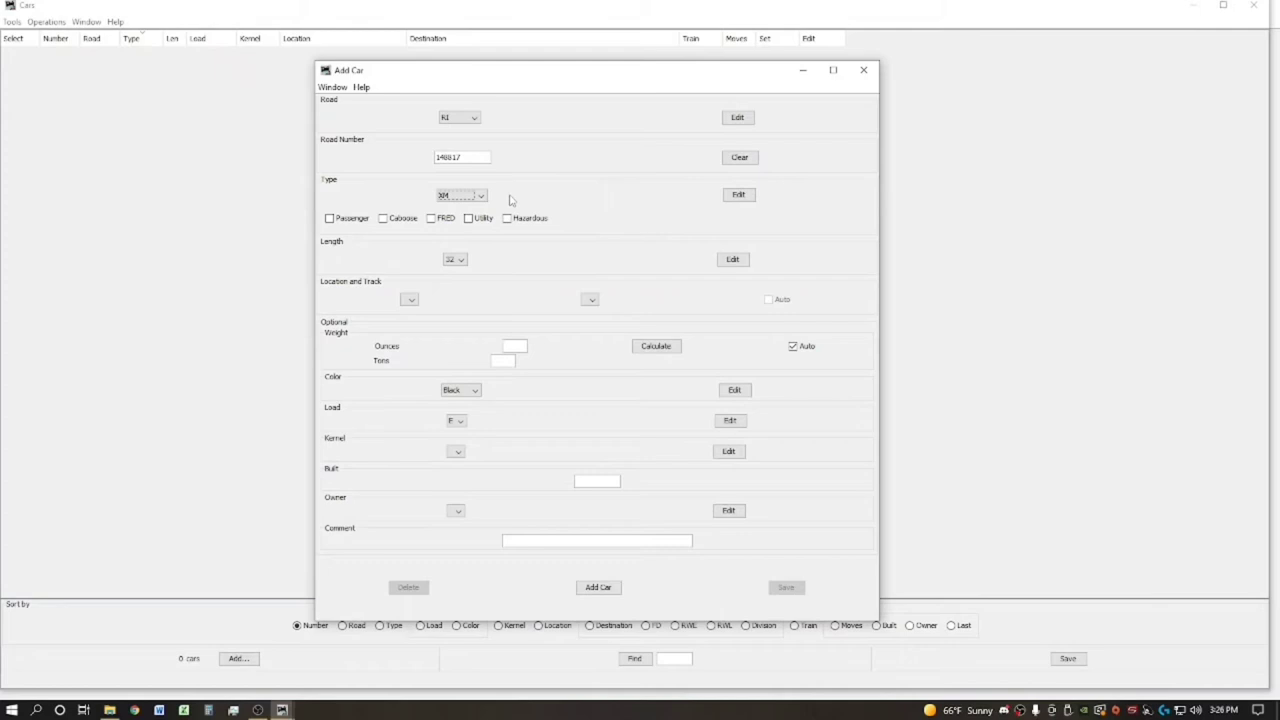
# Create car type XM-40SD and save it for both location and train service
pyautogui.click(737, 196)
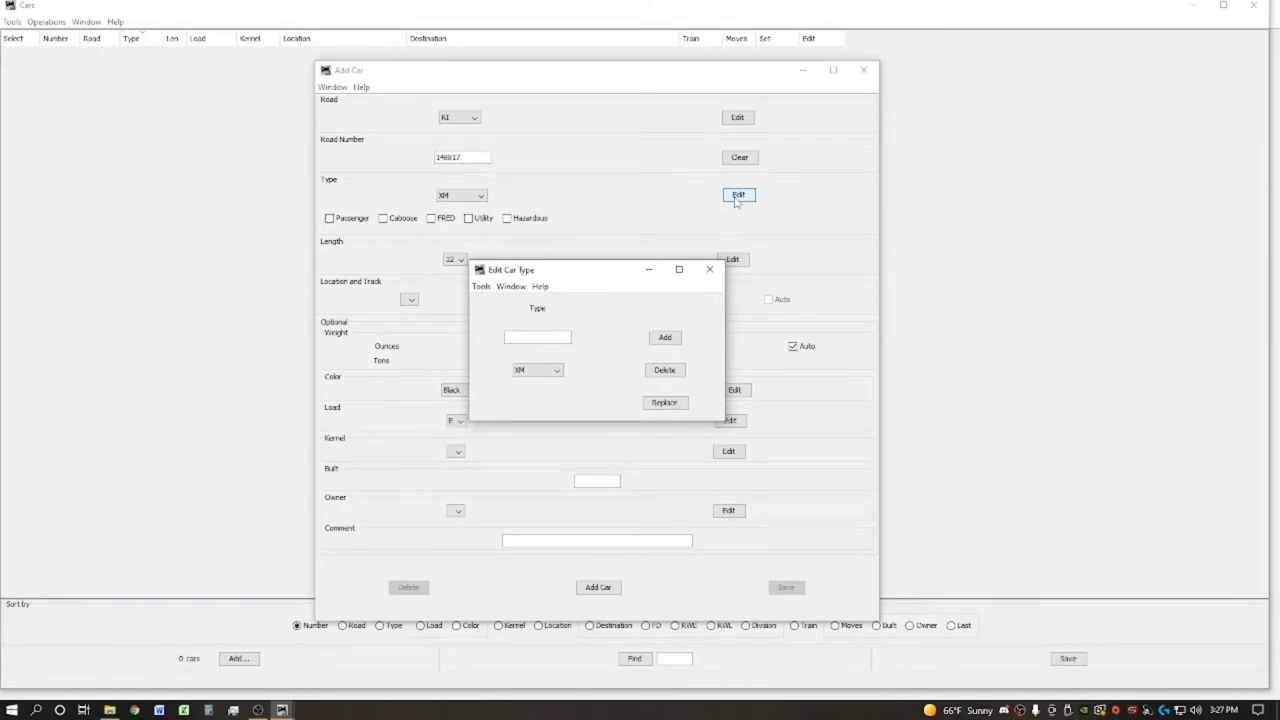
pyautogui.write('XM-40SD')
pyautogui.click(665, 338)
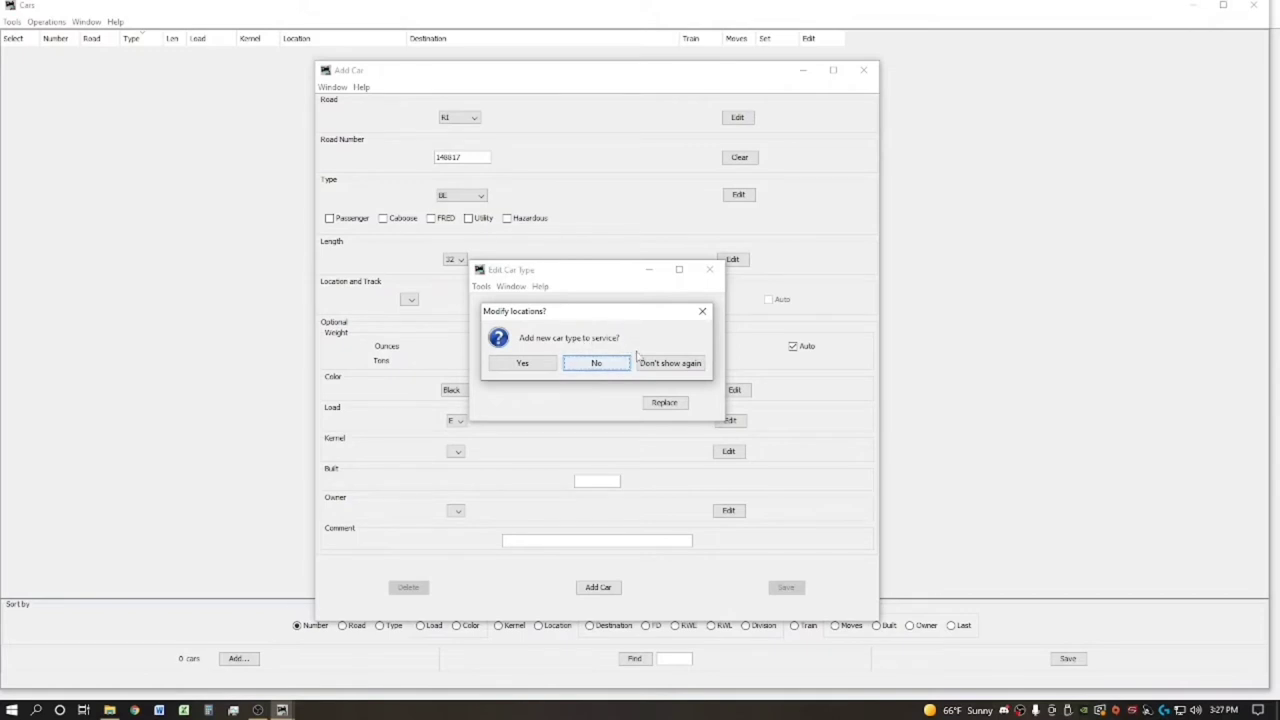
pyautogui.click(538, 365)
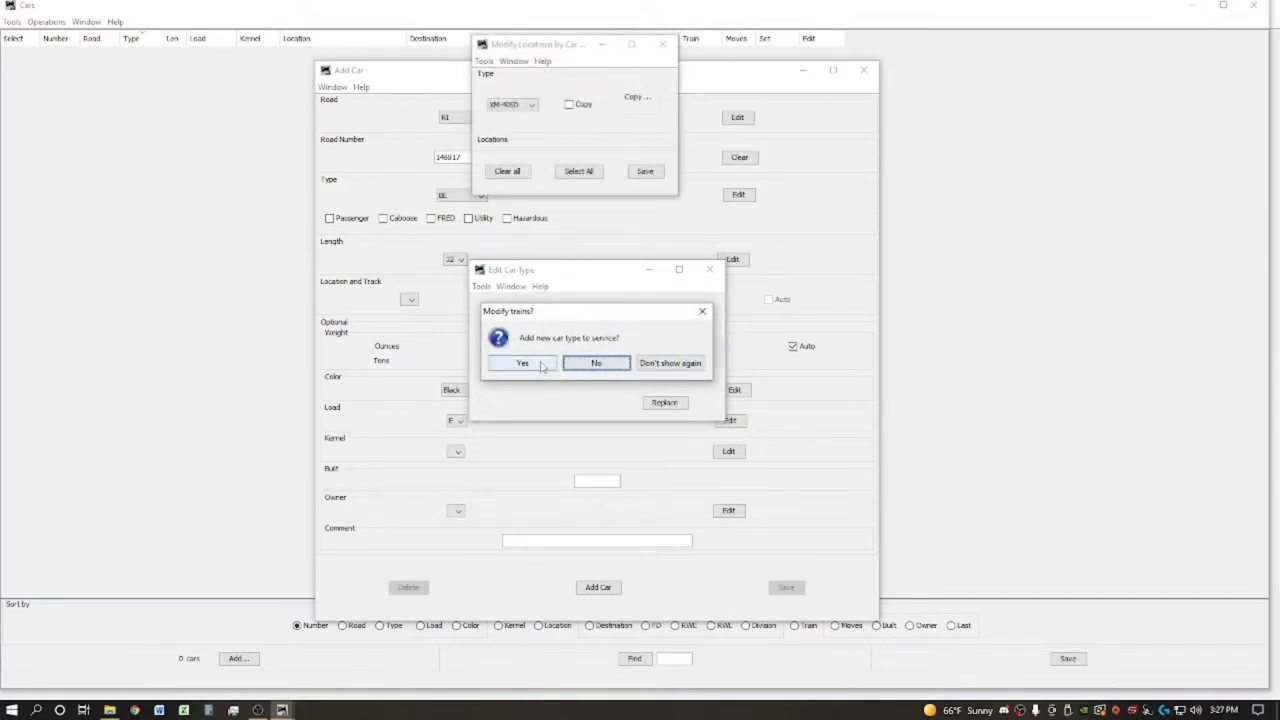
pyautogui.click(541, 366)
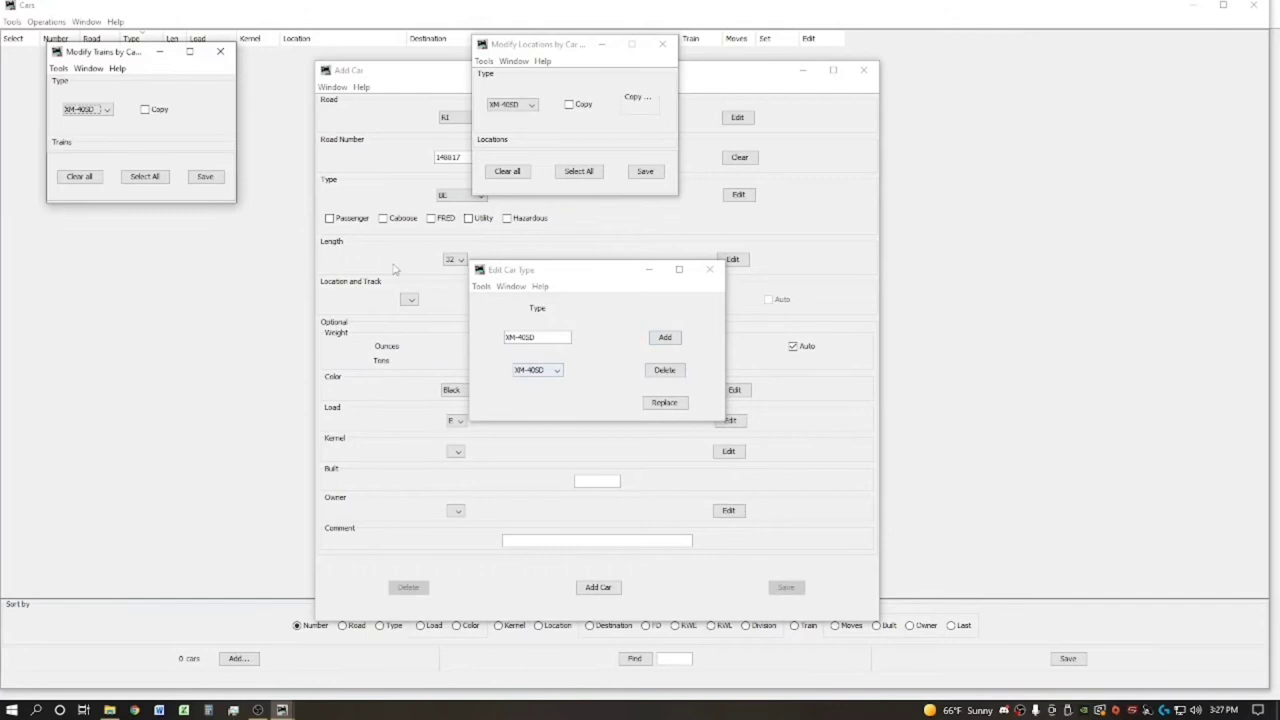
pyautogui.click(210, 178)
pyautogui.click(650, 172)
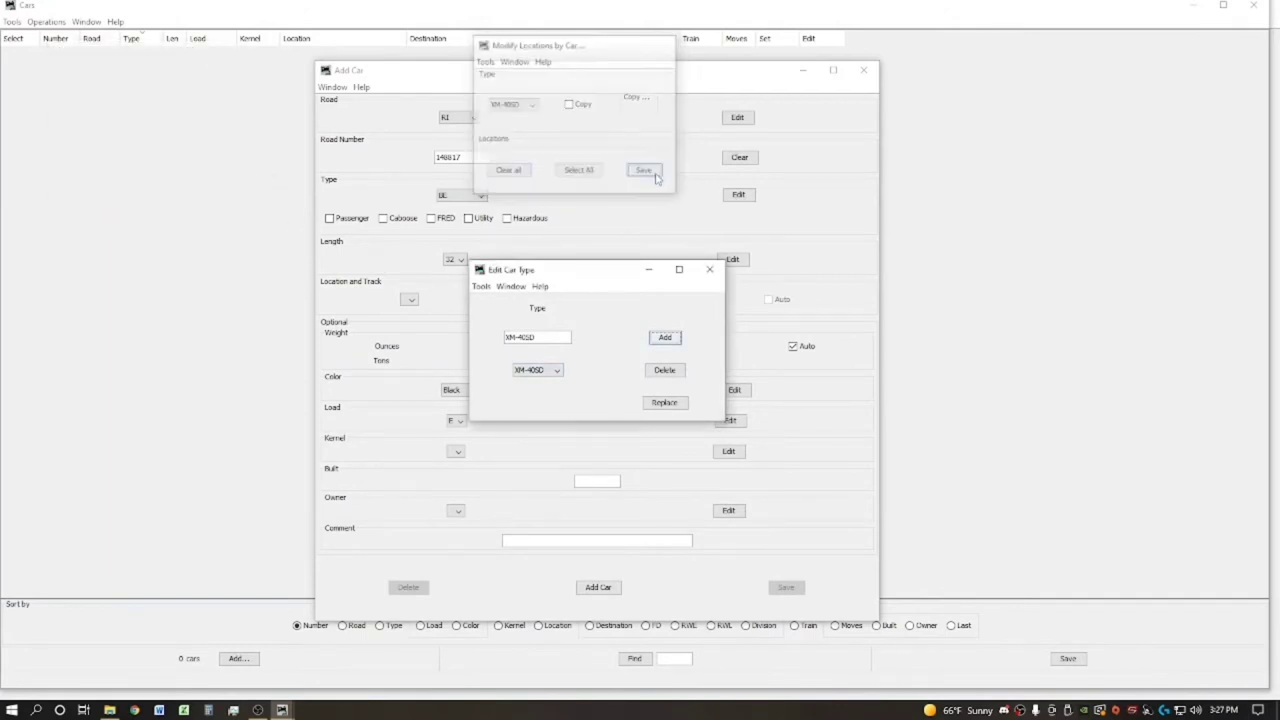
# Select the new XM-40SD as the car's type
pyautogui.click(712, 272)
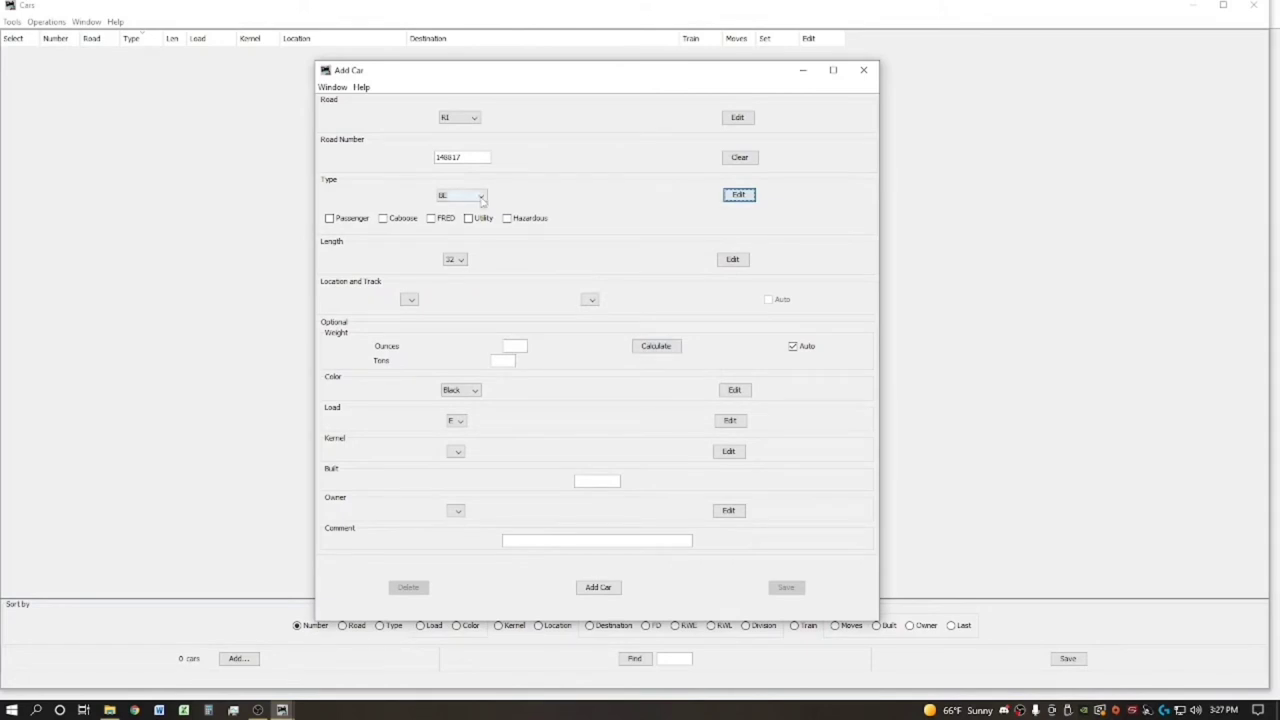
pyautogui.click(479, 195)
pyautogui.scroll(-5, 475, 245)
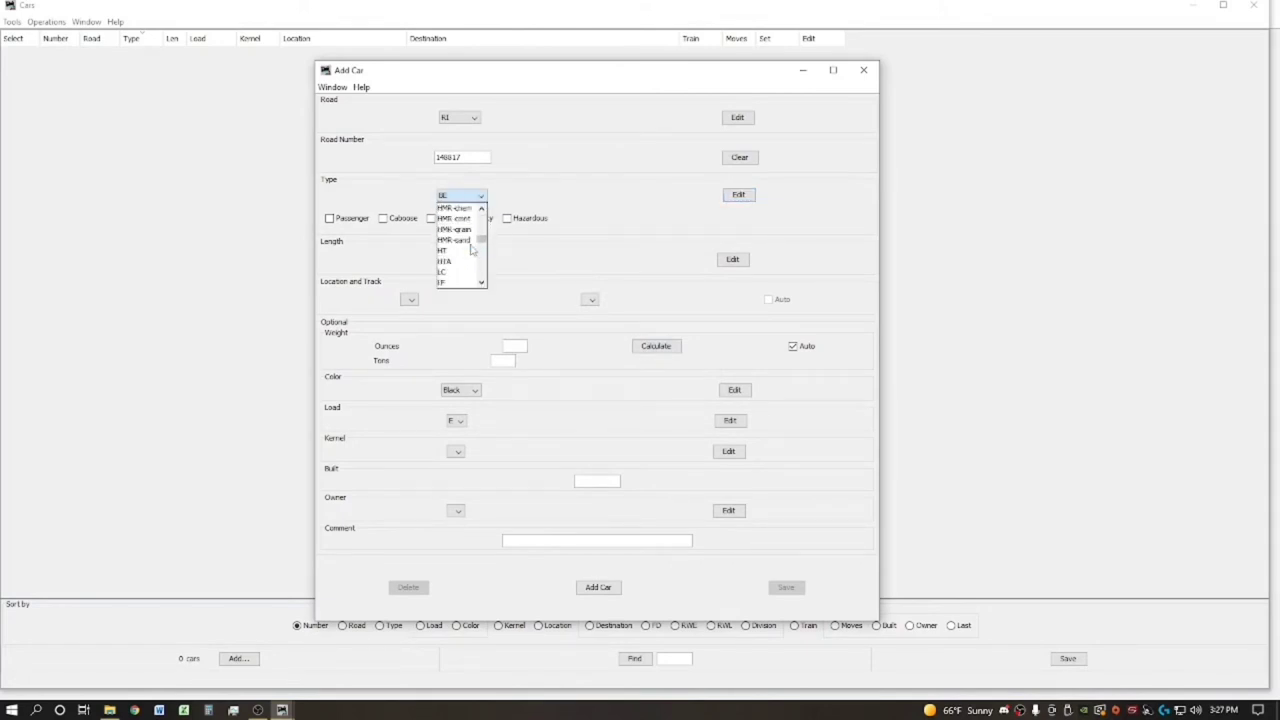
pyautogui.scroll(-5, 472, 250)
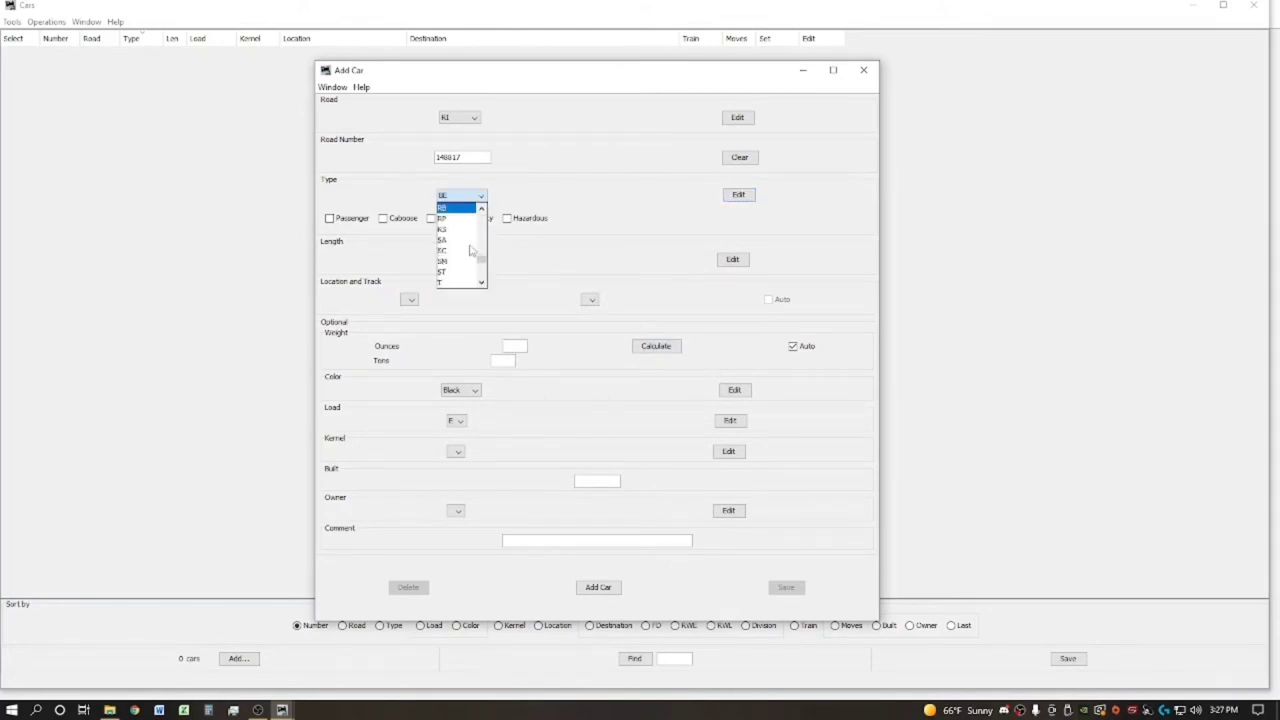
pyautogui.scroll(-8, 470, 250)
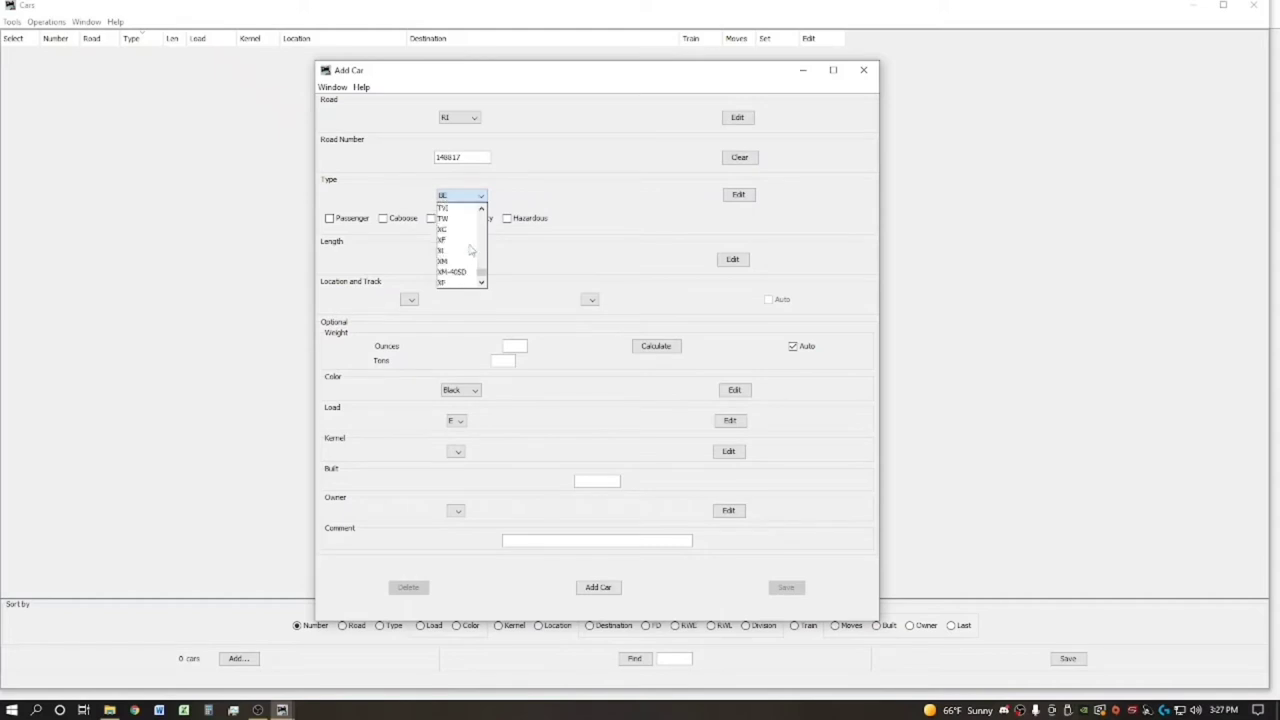
pyautogui.click(461, 264)
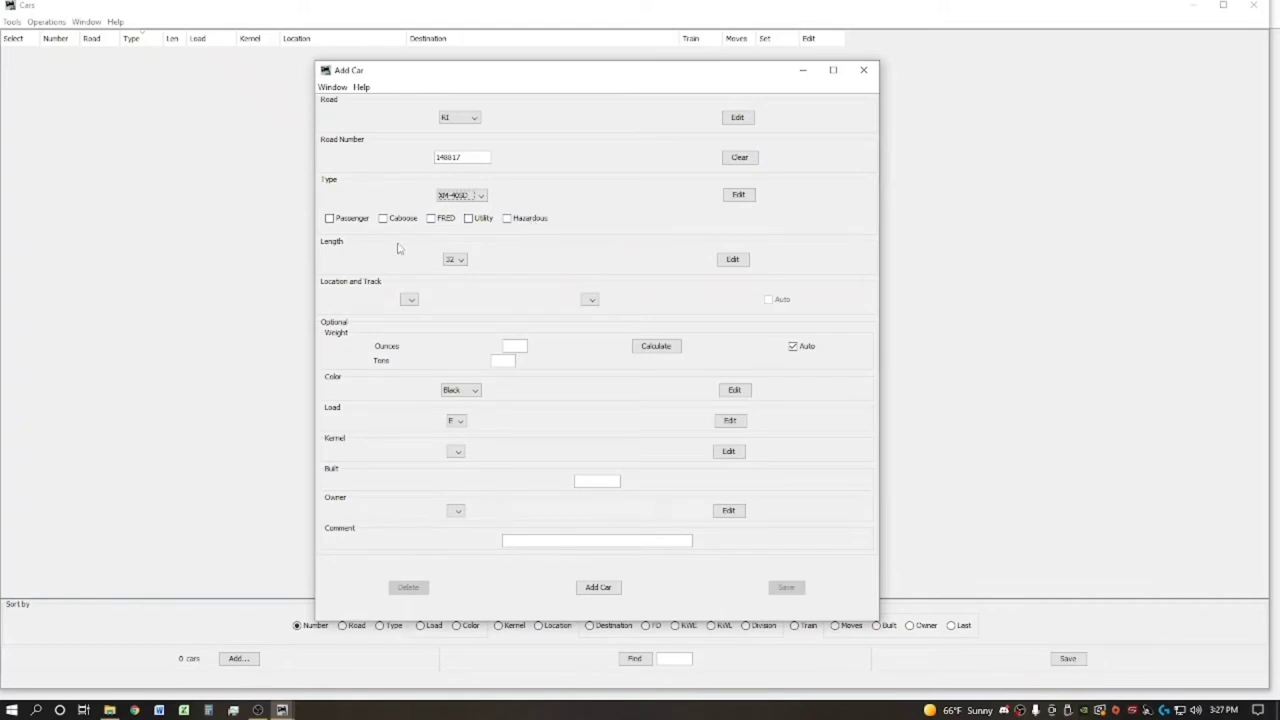
# Set length 40 and colour Brown, then view the available loads
pyautogui.click(460, 259)
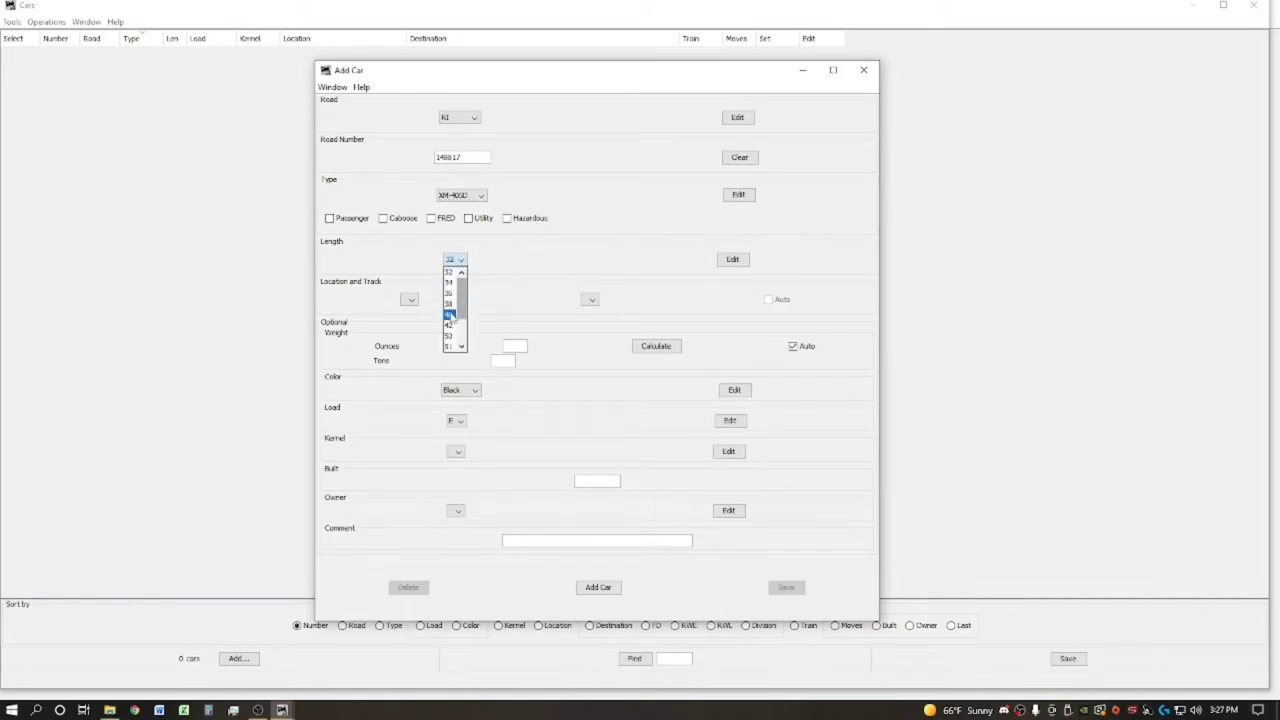
pyautogui.click(452, 314)
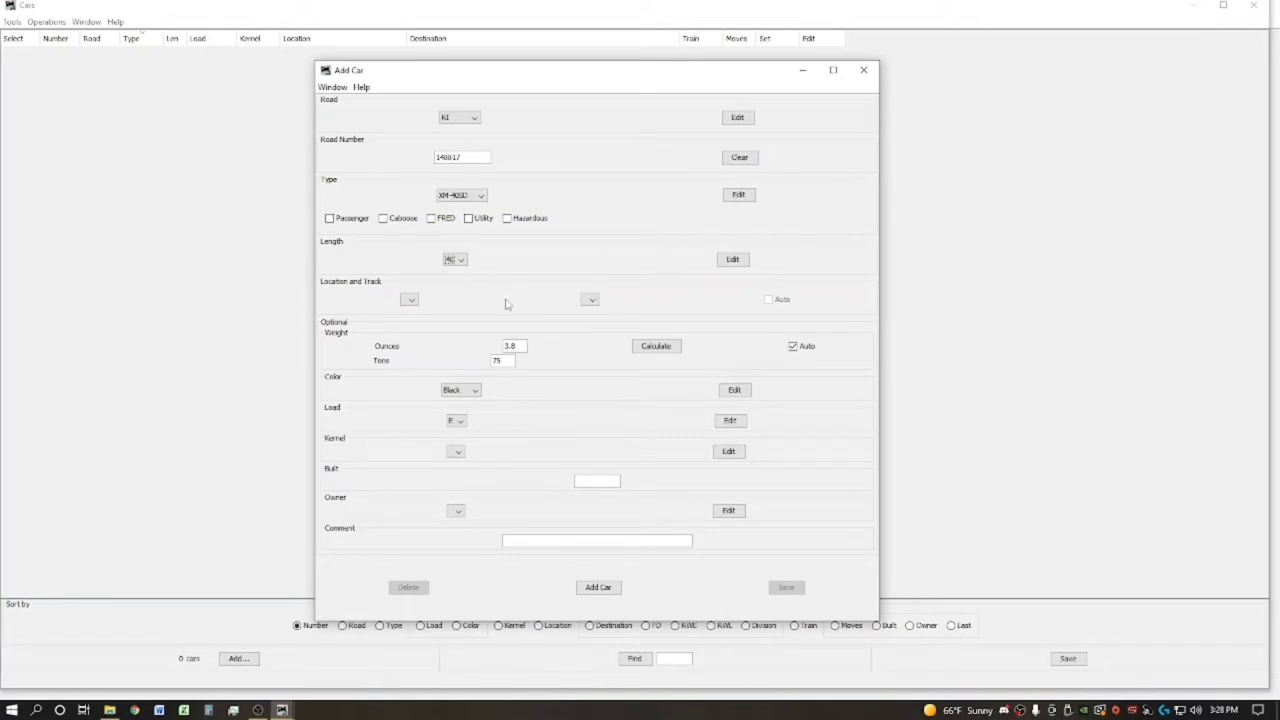
pyautogui.click(474, 391)
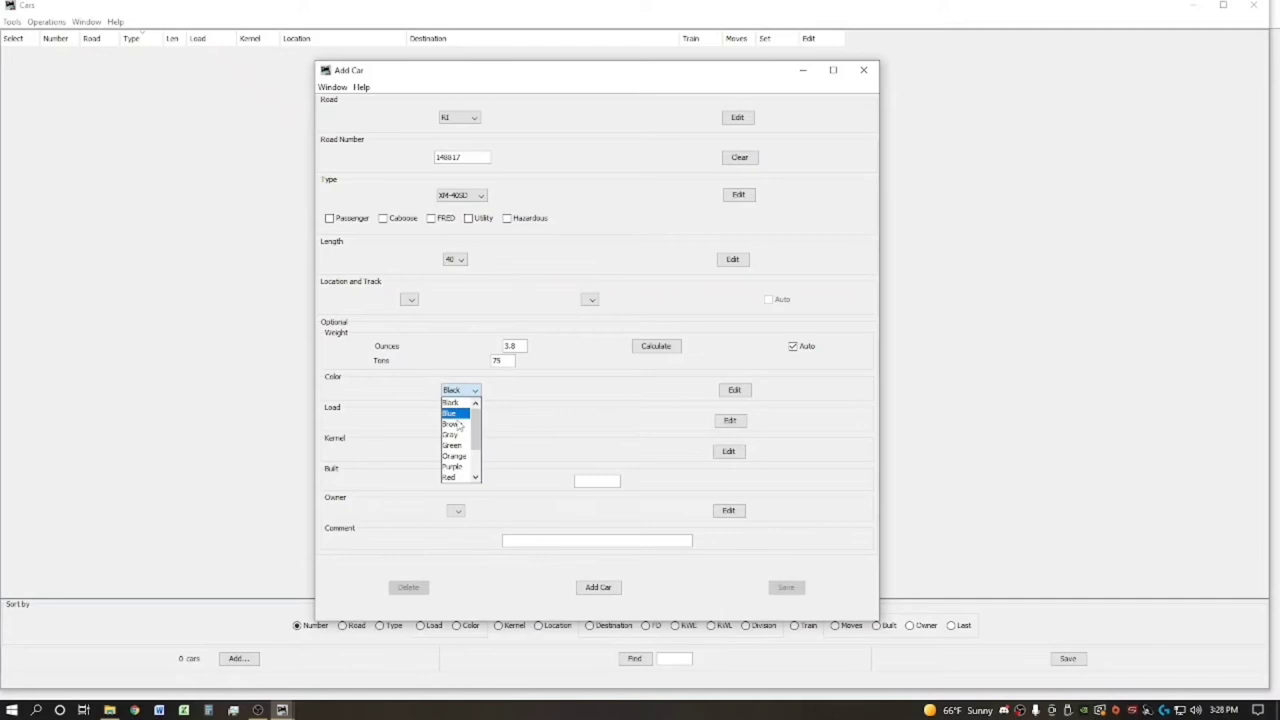
pyautogui.click(458, 424)
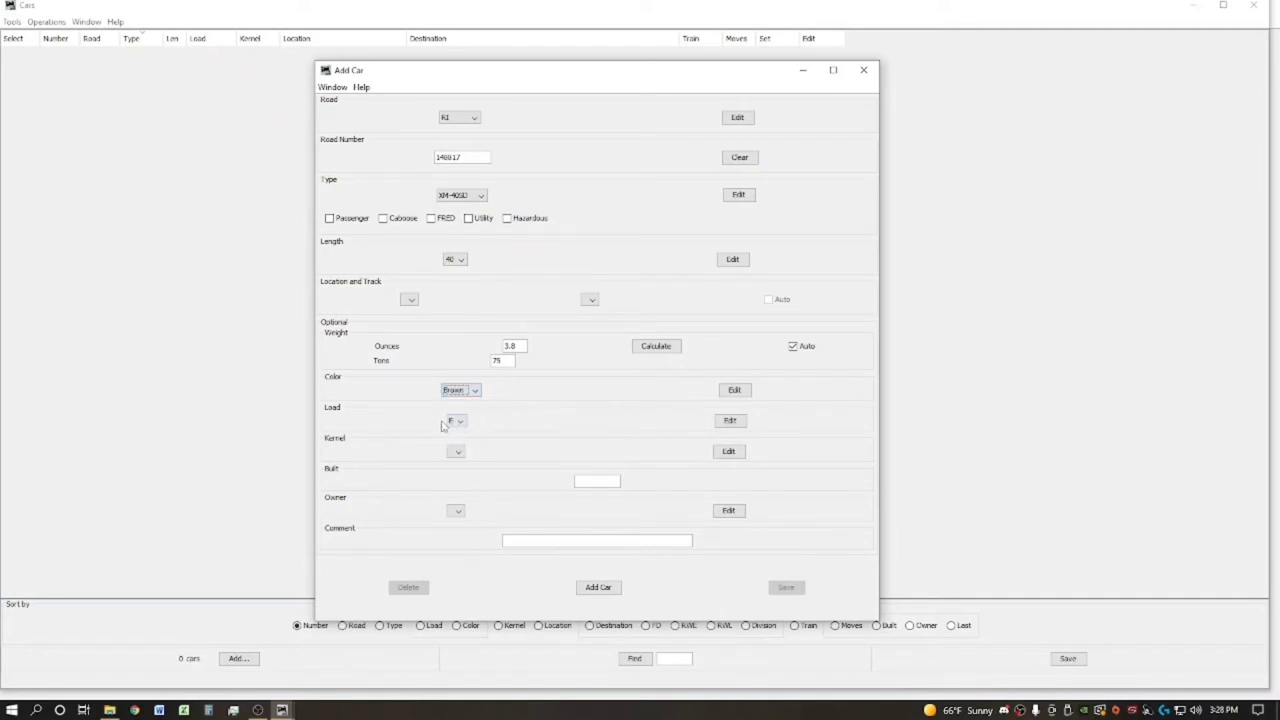
pyautogui.click(460, 422)
# In the XM-40SD load editor, add loads Pallets, Grain and Furniture
pyautogui.click(602, 432)
pyautogui.click(731, 423)
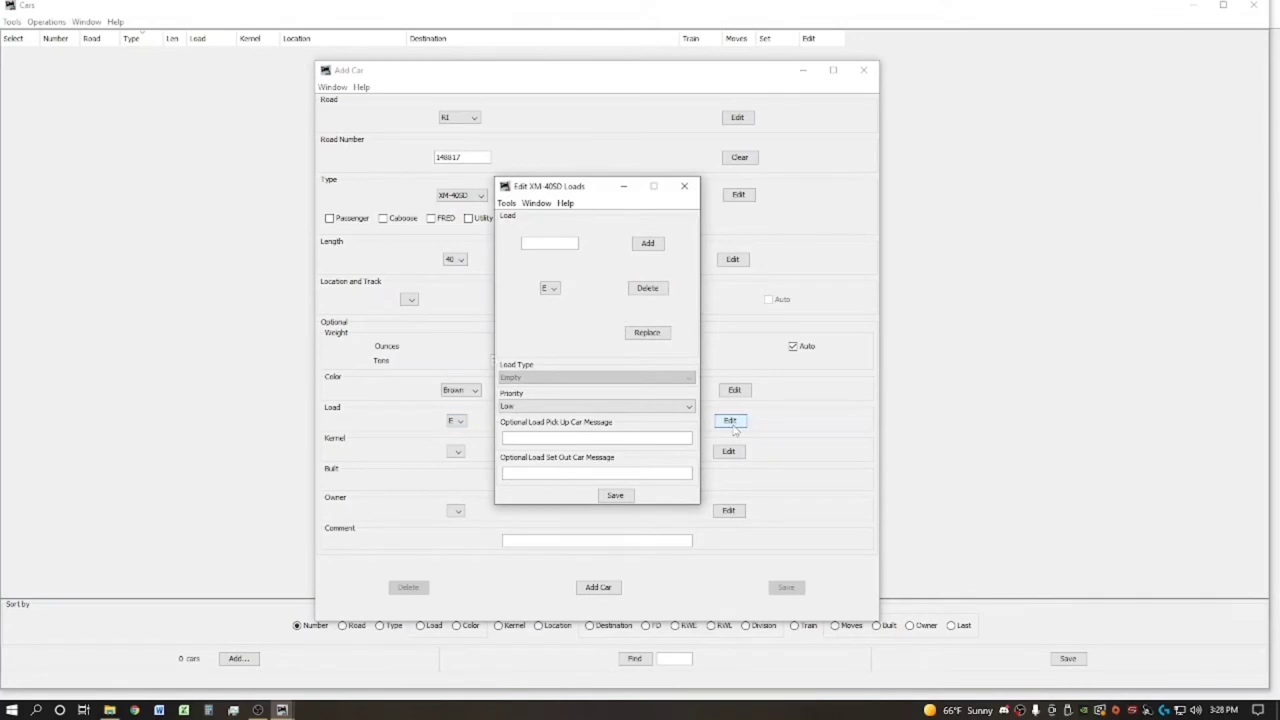
pyautogui.write('Pallets')
pyautogui.press('BackSpace')
pyautogui.press('BackSpace')
pyautogui.press('BackSpace')
pyautogui.write('ets')
pyautogui.click(648, 243)
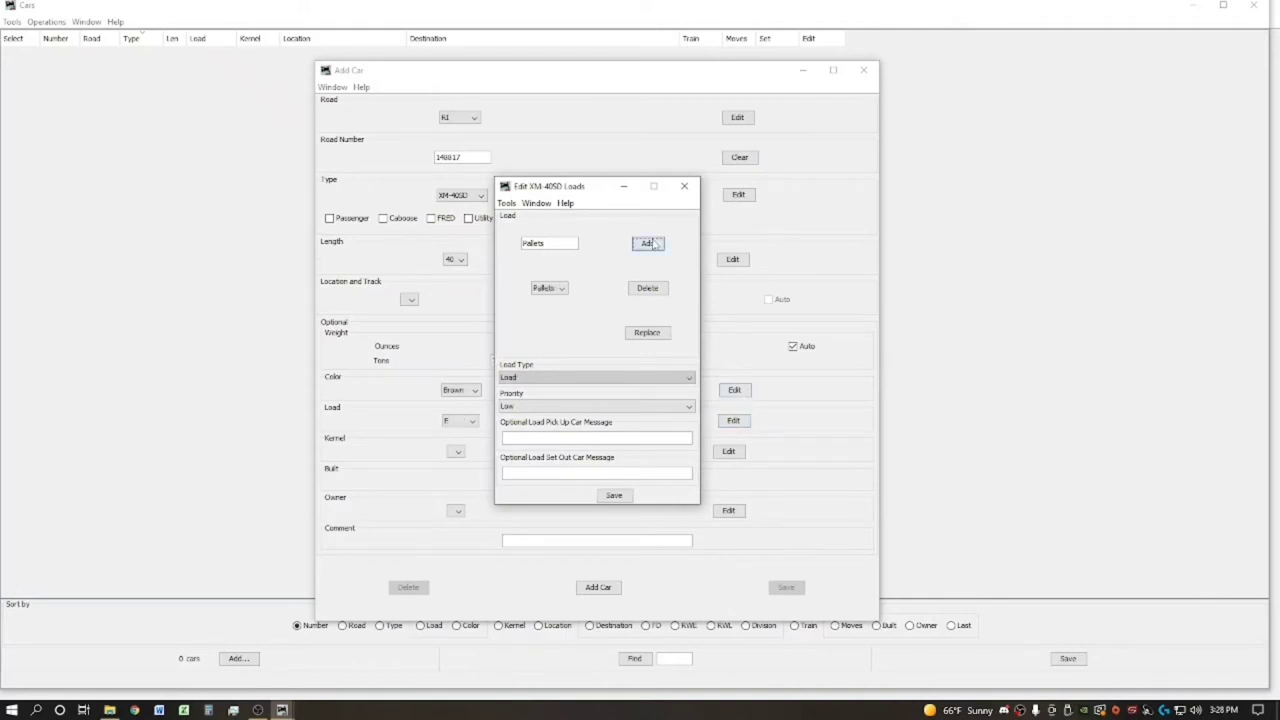
pyautogui.doubleClick(553, 243)
pyautogui.write('Grain')
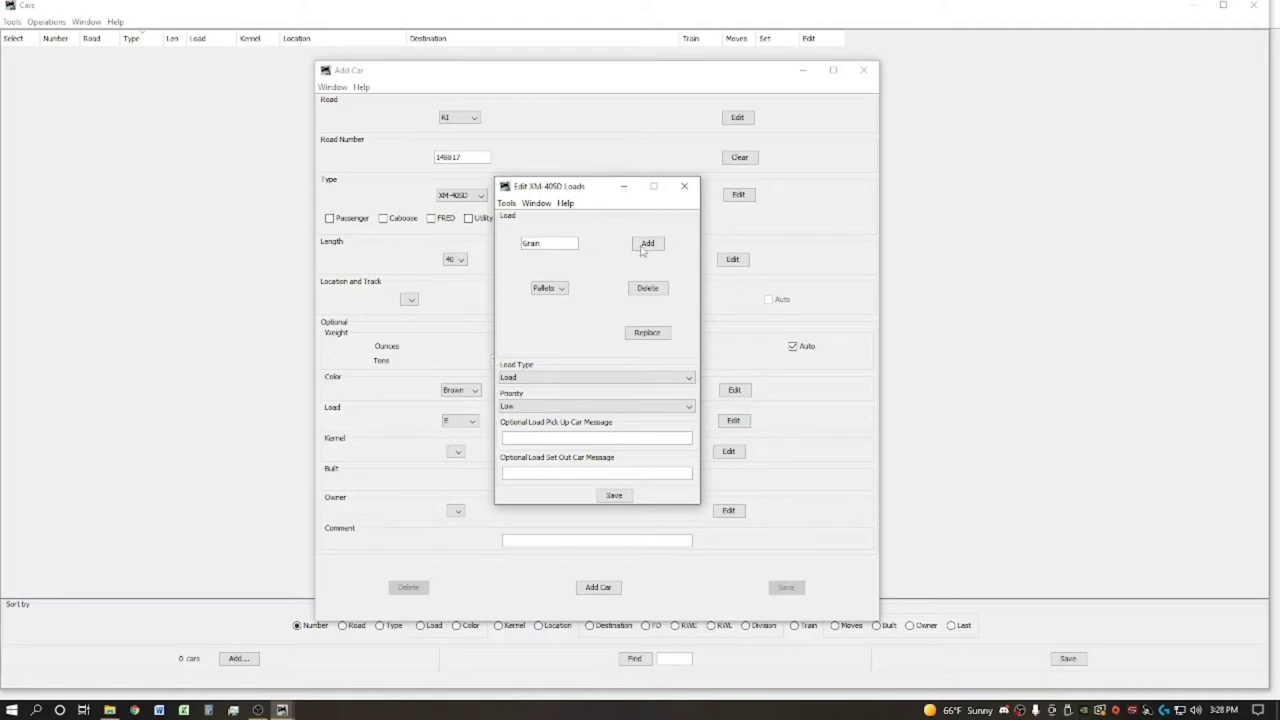
pyautogui.click(645, 243)
pyautogui.doubleClick(556, 243)
pyautogui.write('Furniture')
pyautogui.click(647, 243)
# Add loads Petmuse and Kaolin and review the resulting load list
pyautogui.doubleClick(540, 243)
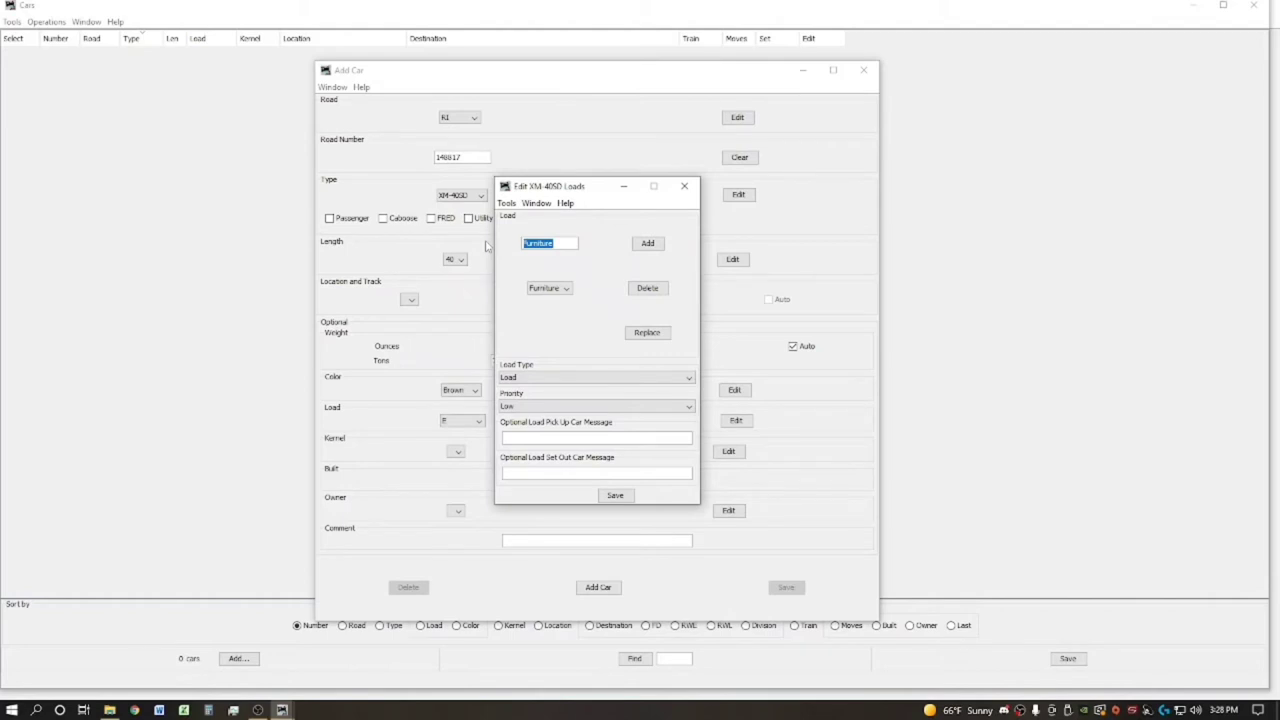
pyautogui.write('Petmuse')
pyautogui.click(657, 247)
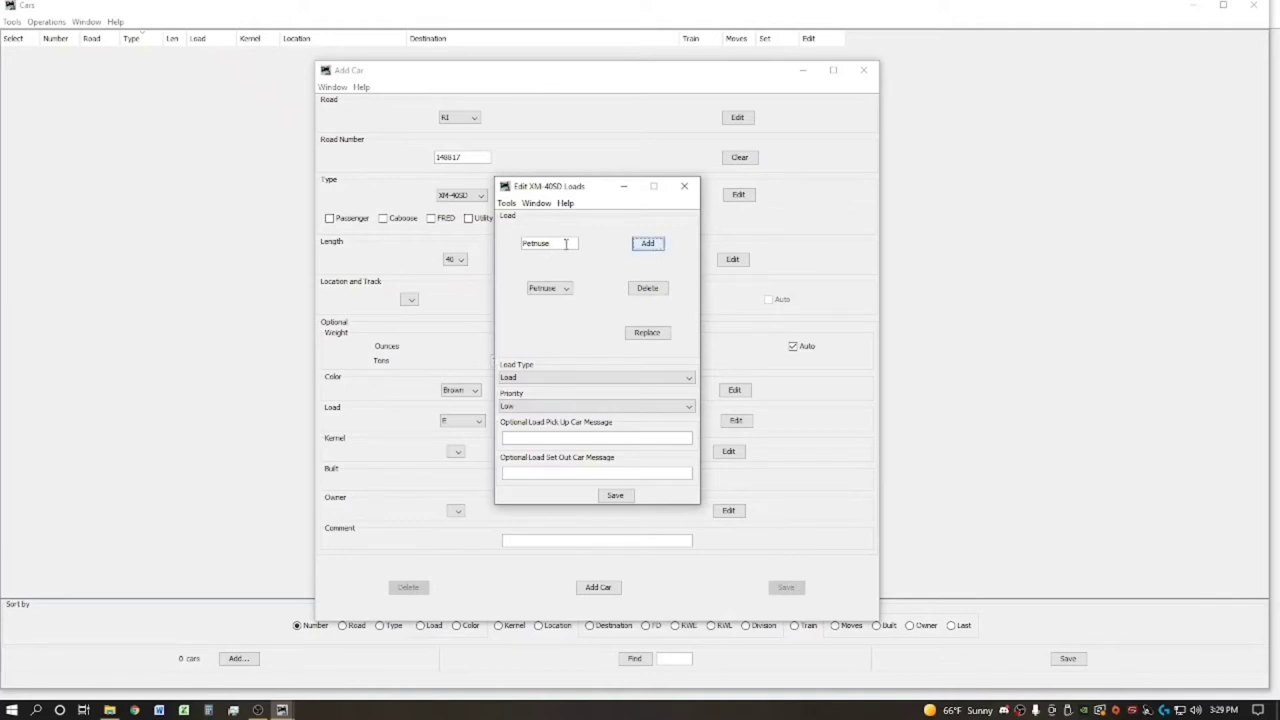
pyautogui.write('Kaolin')
pyautogui.click(656, 249)
pyautogui.doubleClick(557, 245)
pyautogui.click(559, 243)
pyautogui.doubleClick(535, 242)
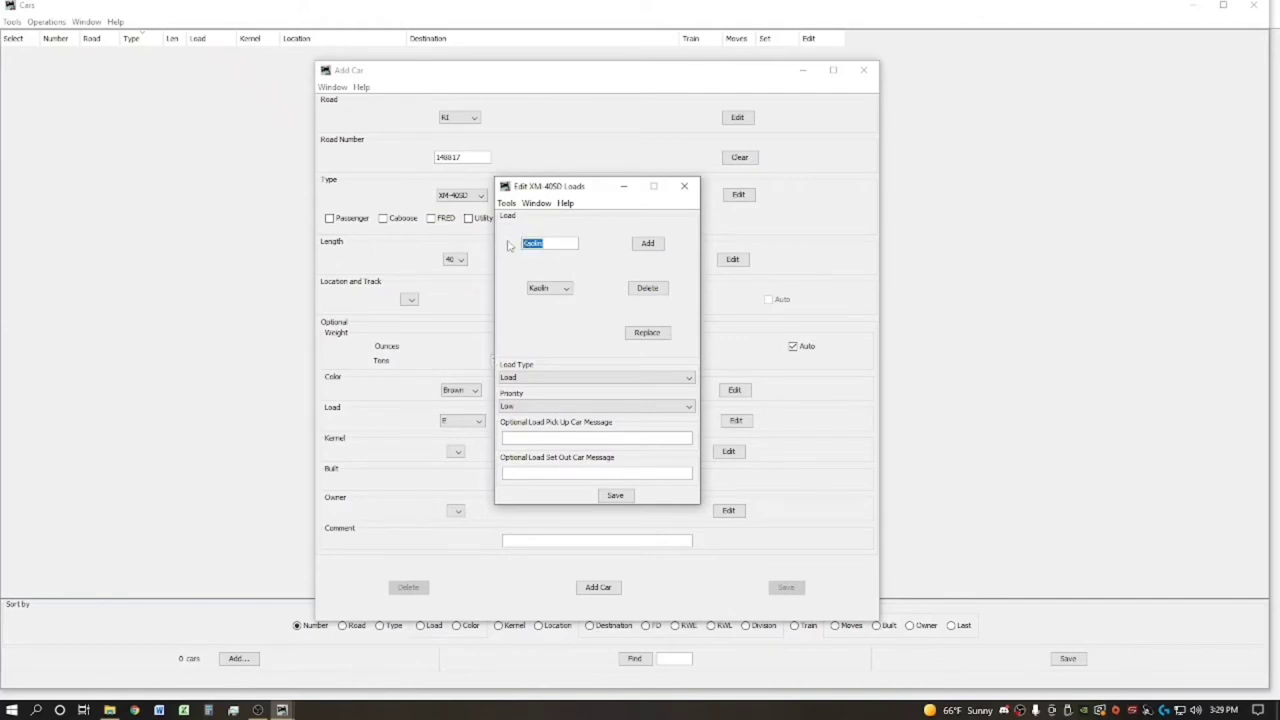
pyautogui.click(565, 289)
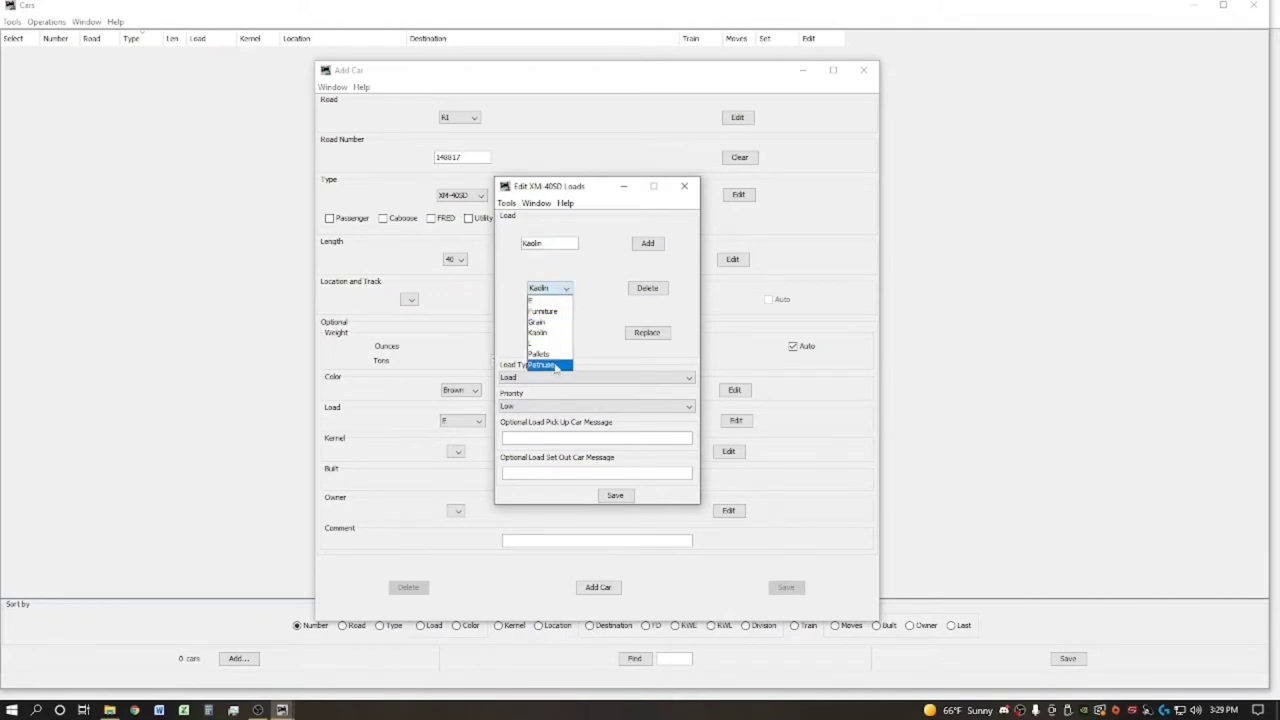
pyautogui.click(568, 335)
# Keep load type Load and priority Low, and save the loads
pyautogui.click(540, 378)
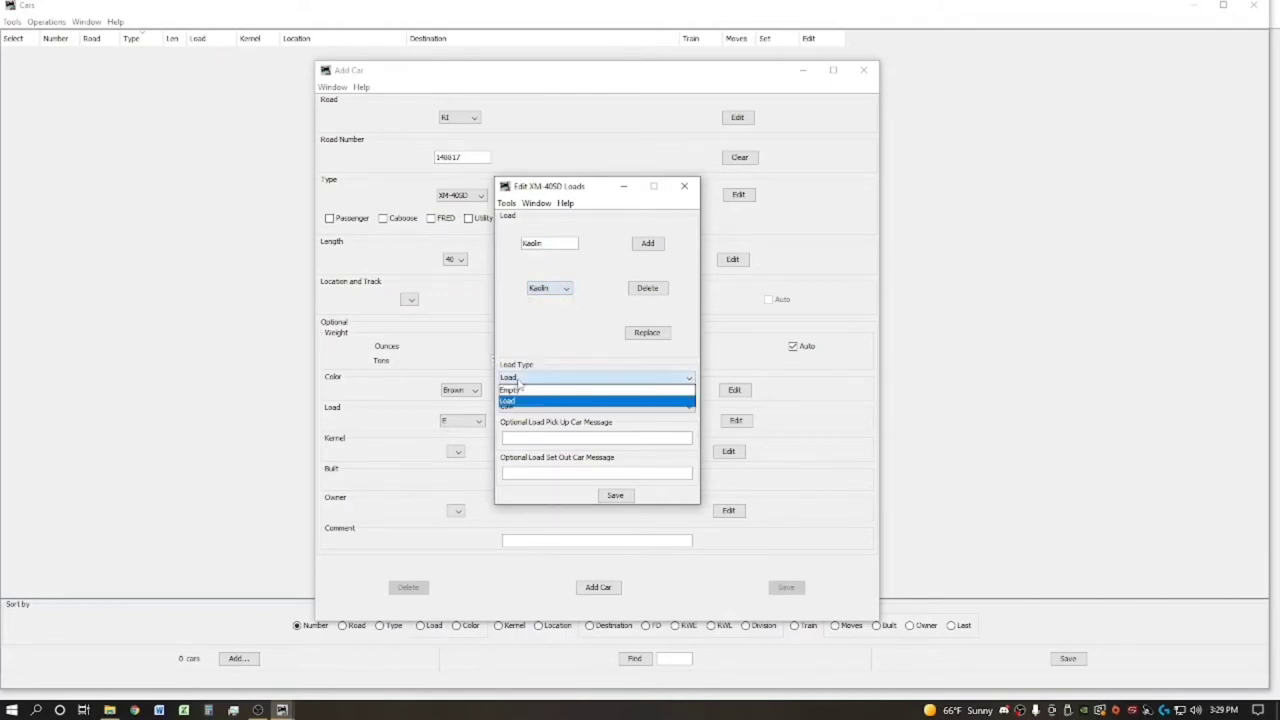
pyautogui.click(538, 386)
pyautogui.click(526, 407)
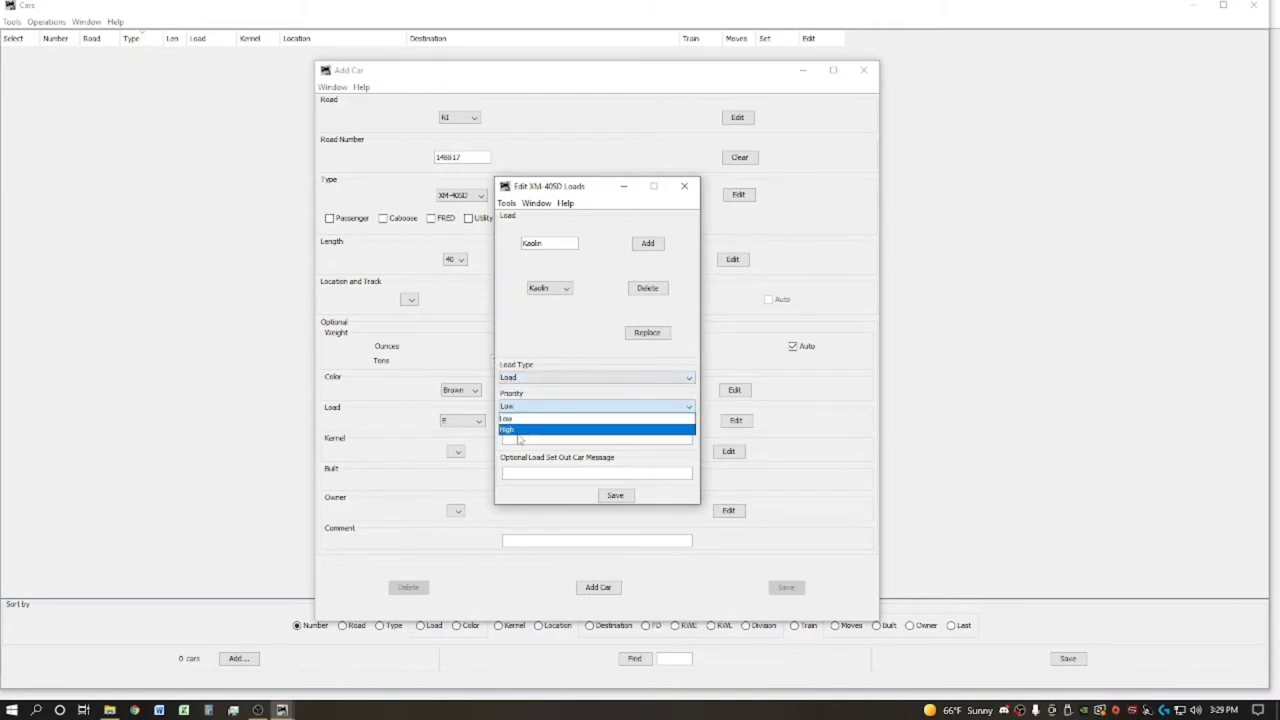
pyautogui.click(518, 419)
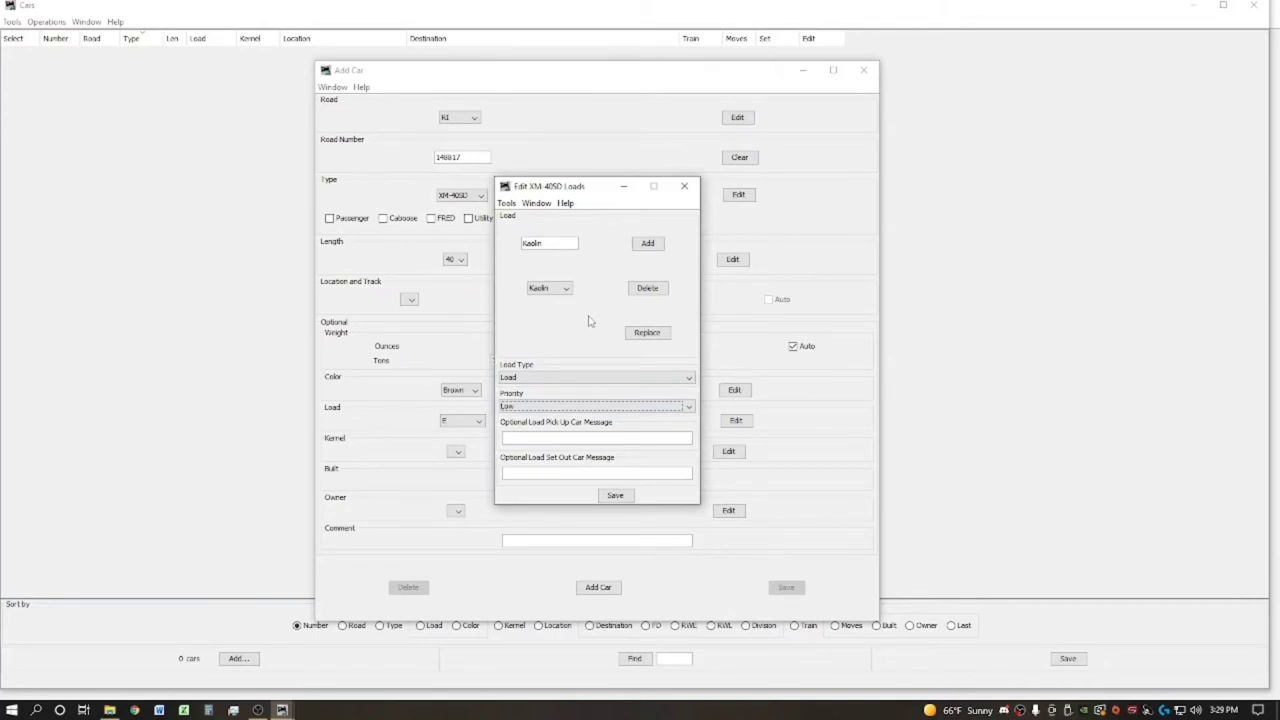
pyautogui.click(614, 497)
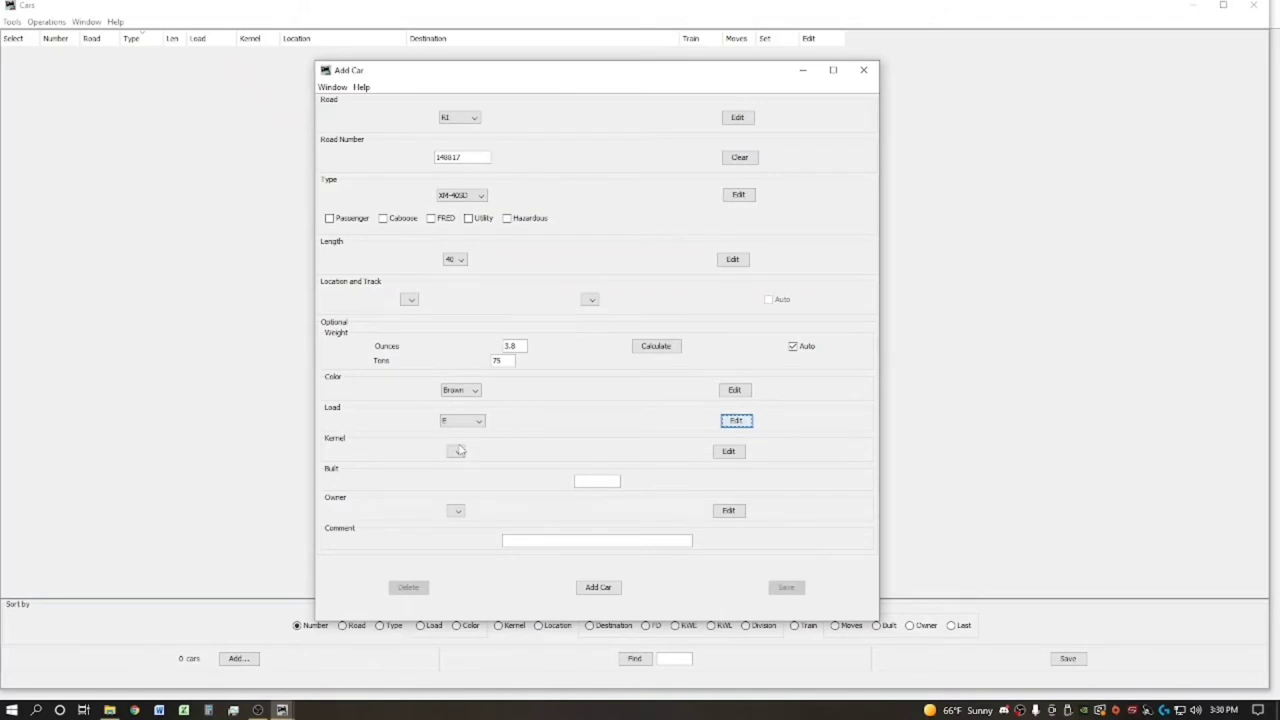
# Enter built date 2-49 and check the still-empty owner list
pyautogui.click(584, 482)
pyautogui.write('2')
pyautogui.write('-49')
pyautogui.click(458, 511)
# Add a new owner by name and assign them as the car's owner
pyautogui.click(729, 512)
pyautogui.click(729, 512)
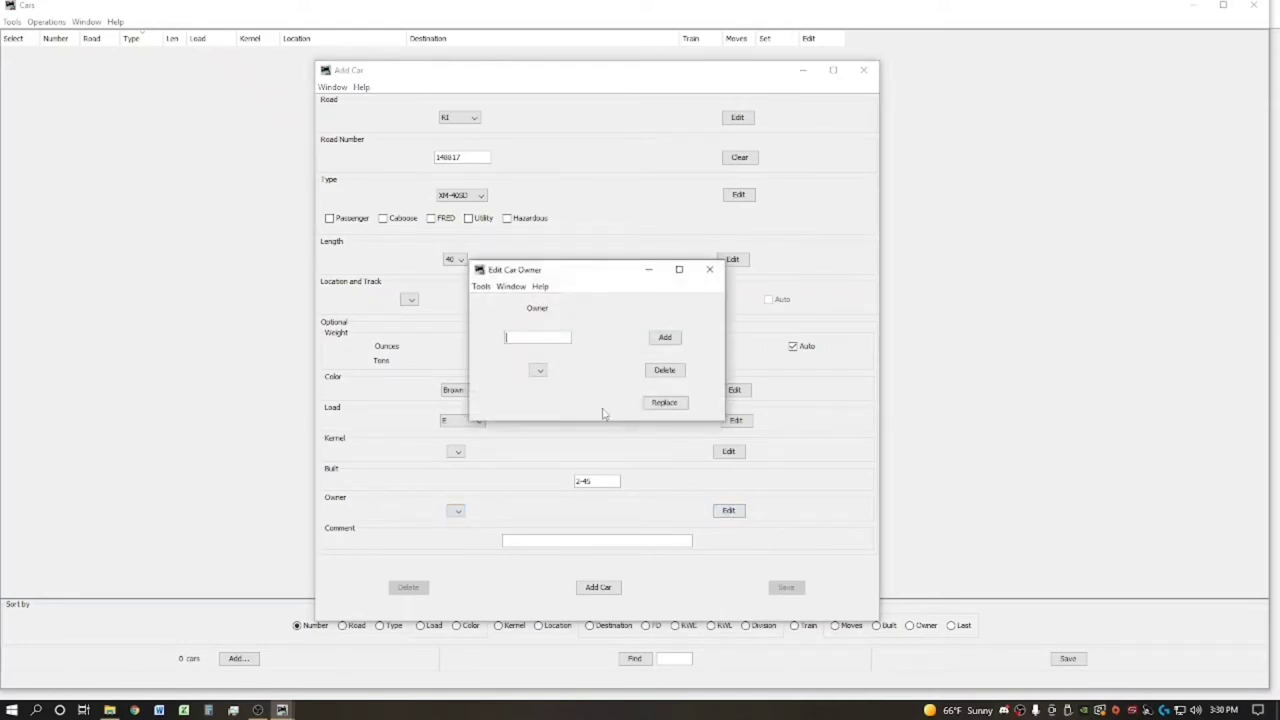
pyautogui.write('Jason')
pyautogui.click(663, 340)
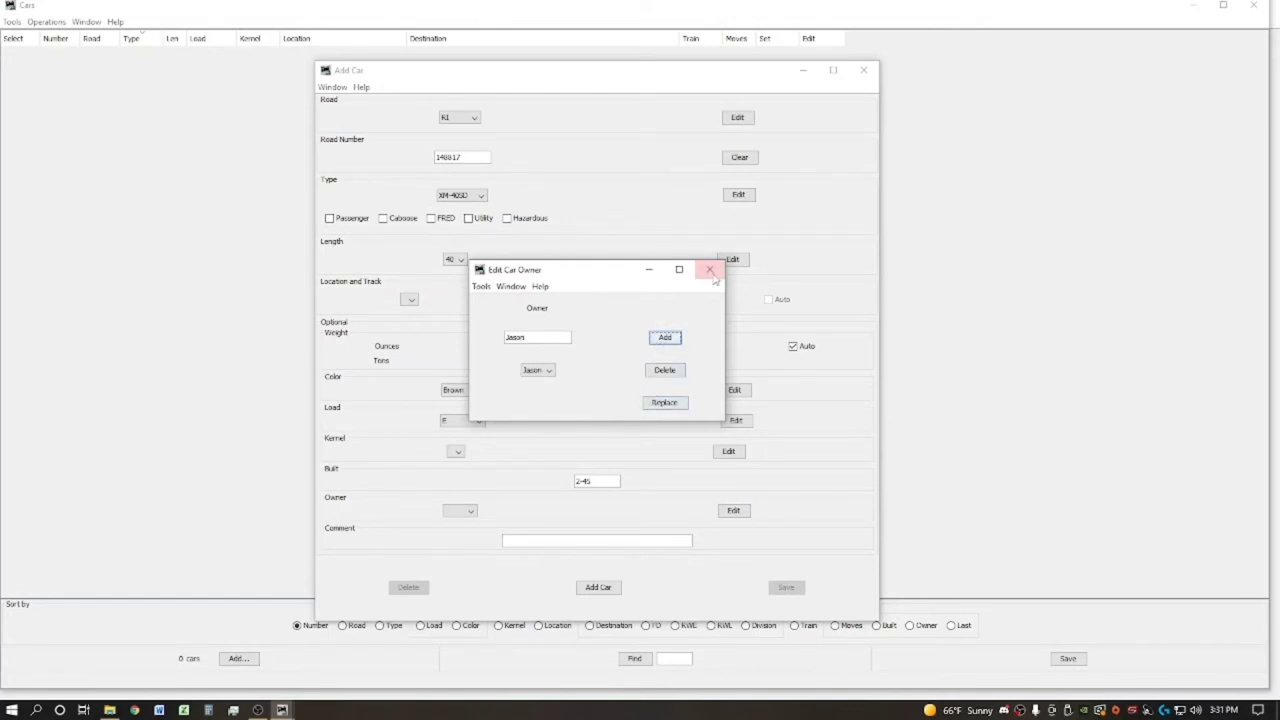
pyautogui.click(709, 269)
pyautogui.click(470, 511)
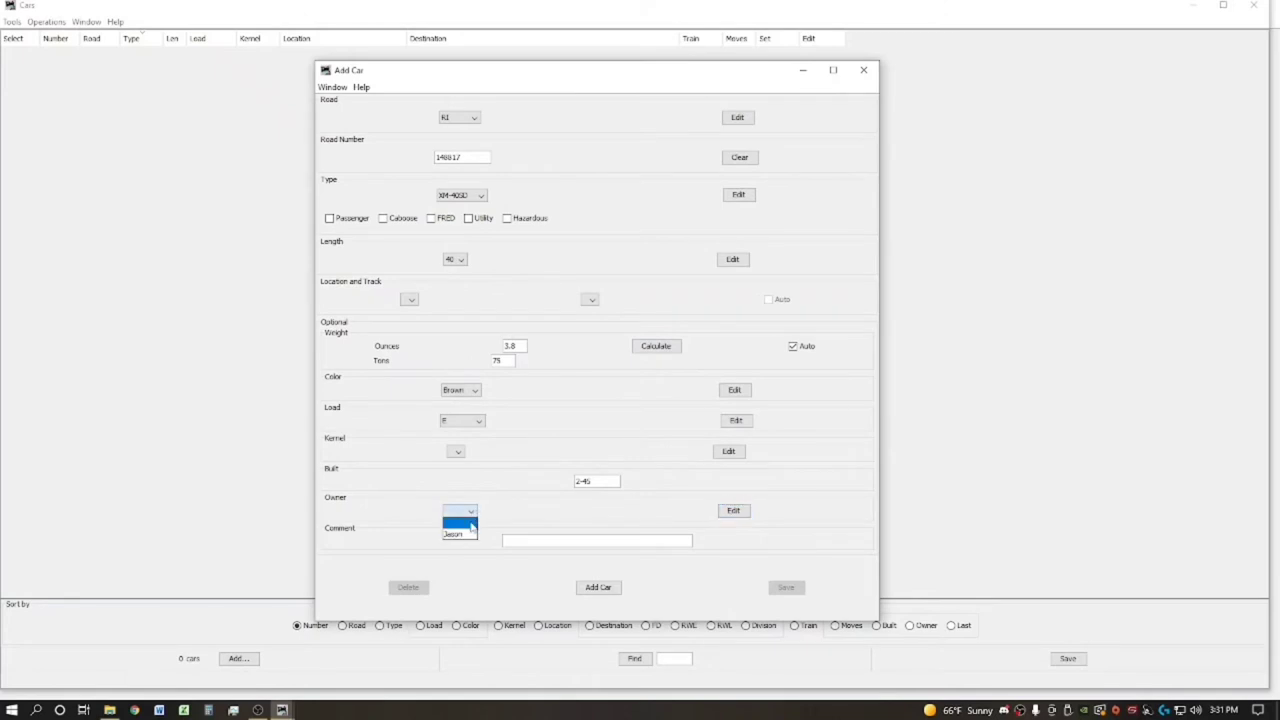
pyautogui.click(481, 532)
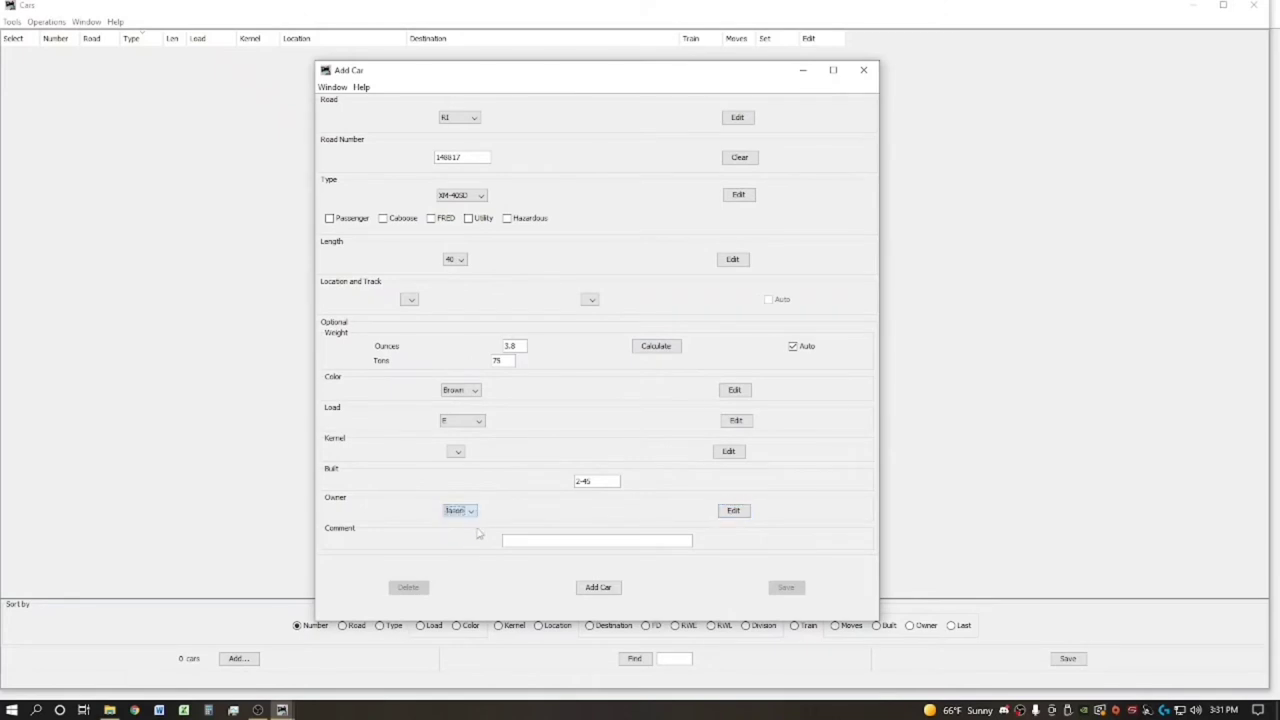
pyautogui.click(532, 540)
# Add the RI 148817 car, then move and resize the form to reveal the roster
pyautogui.click(598, 587)
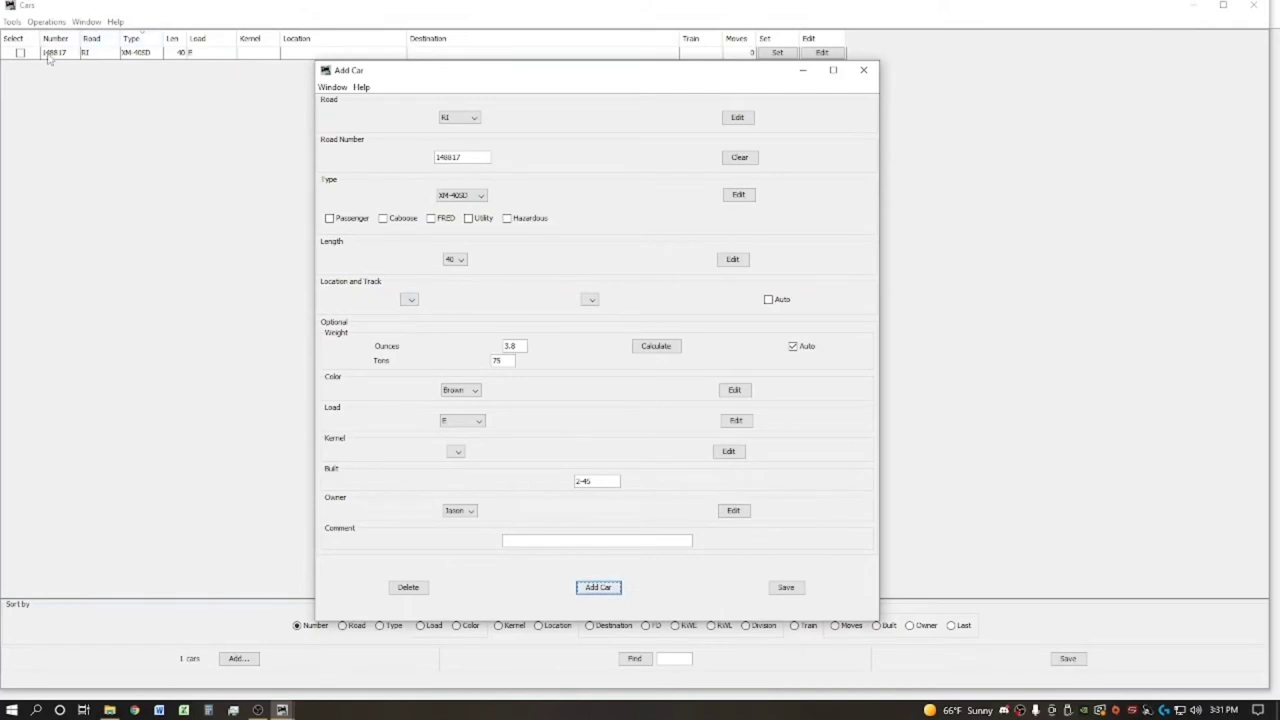
pyautogui.moveTo(460, 77); pyautogui.dragTo(845, 49)
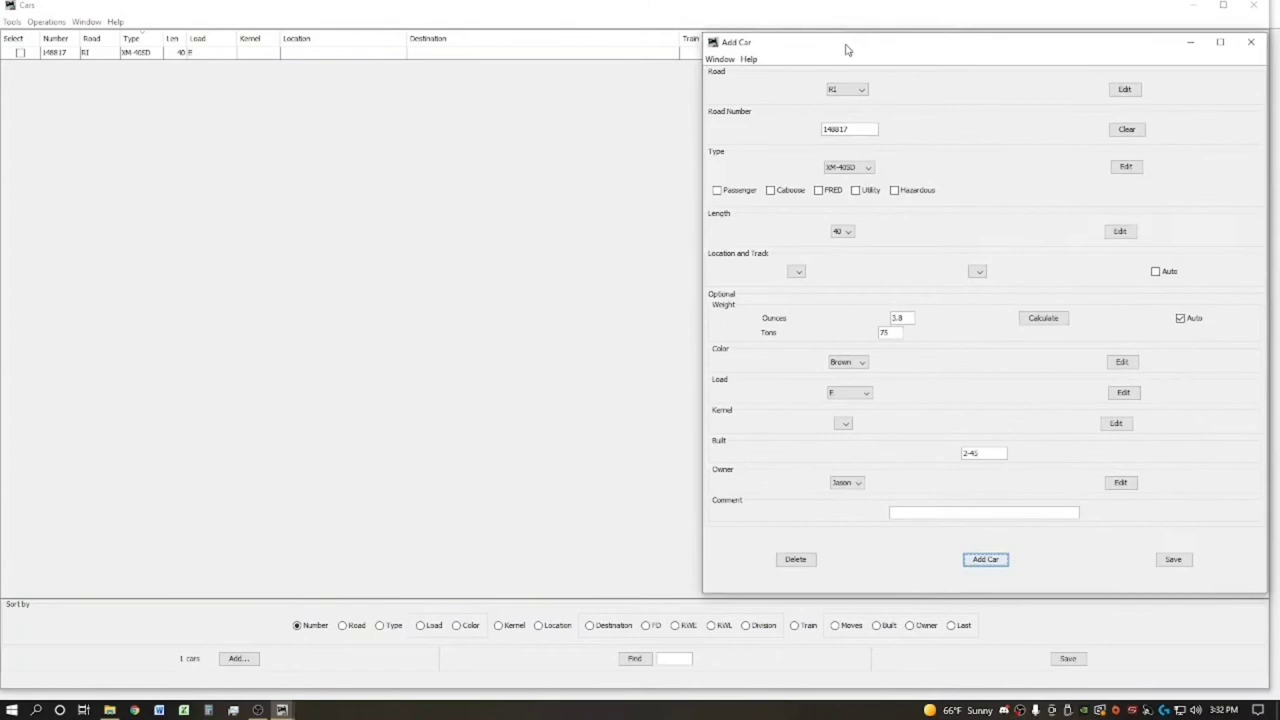
pyautogui.moveTo(703, 121); pyautogui.dragTo(846, 121)
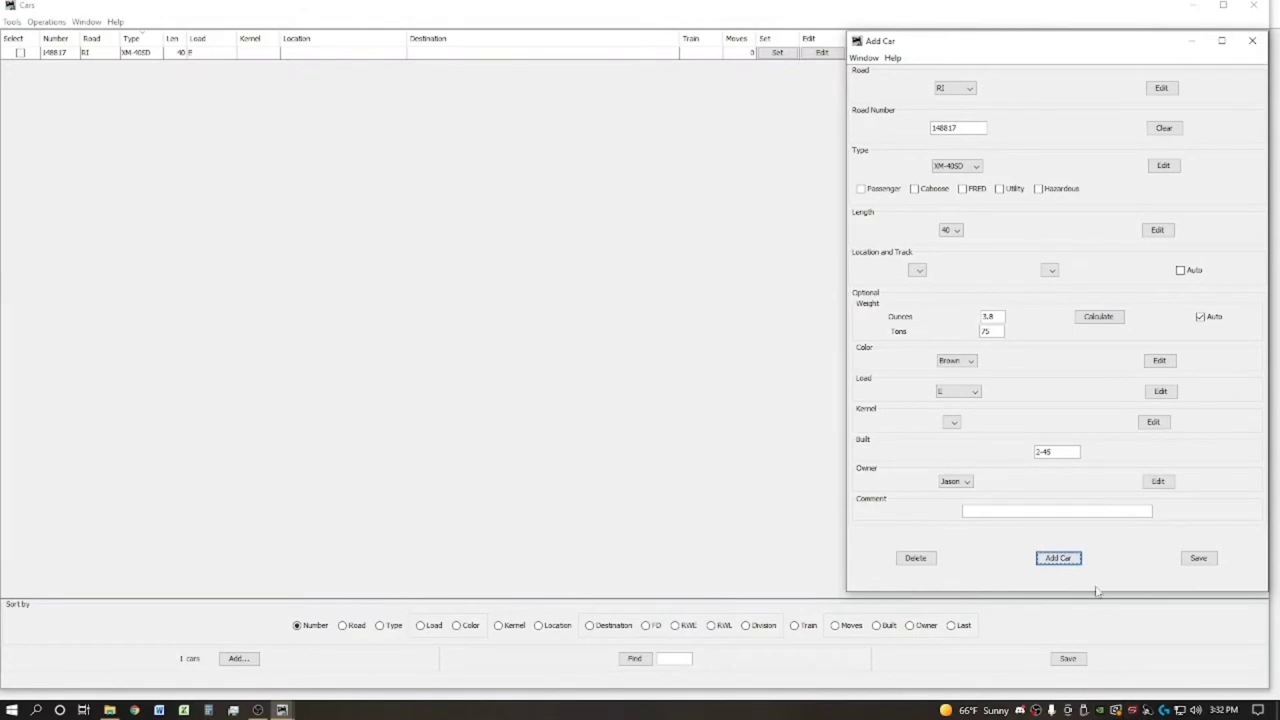
pyautogui.moveTo(1096, 591); pyautogui.dragTo(1095, 599)
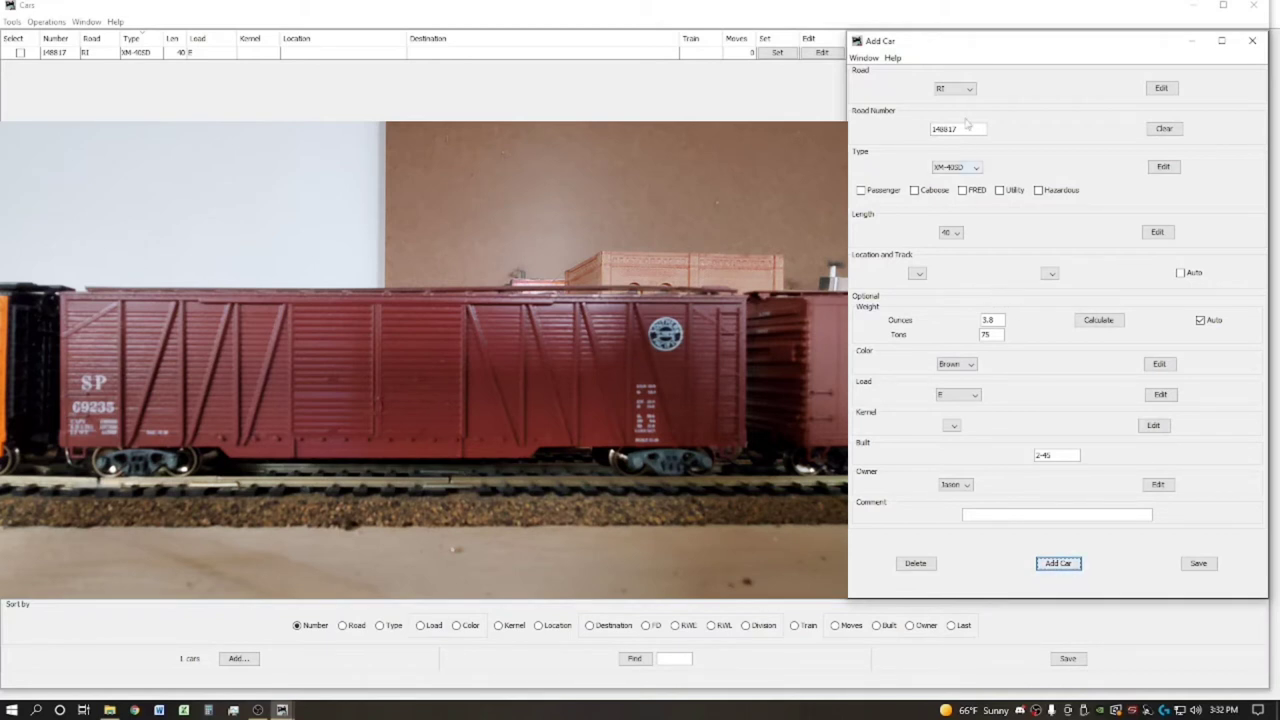
# Choose road SP and replace the previous road number with 69235
pyautogui.click(960, 89)
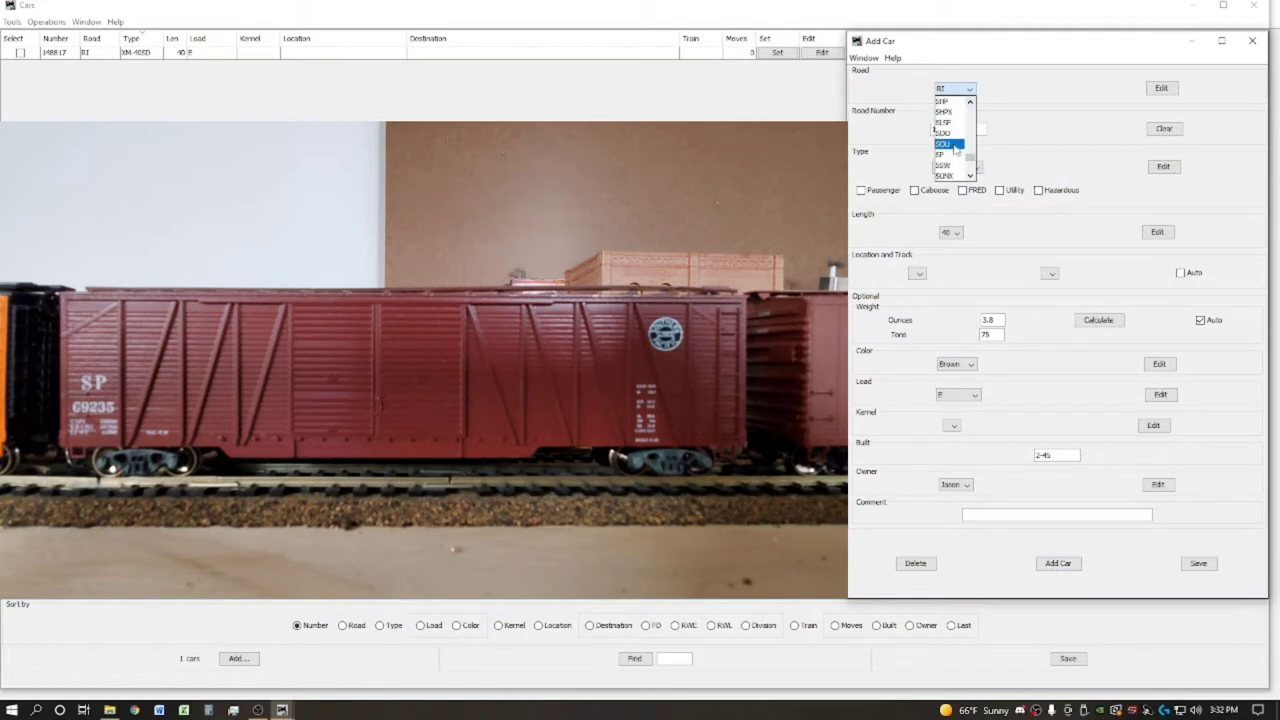
pyautogui.click(950, 152)
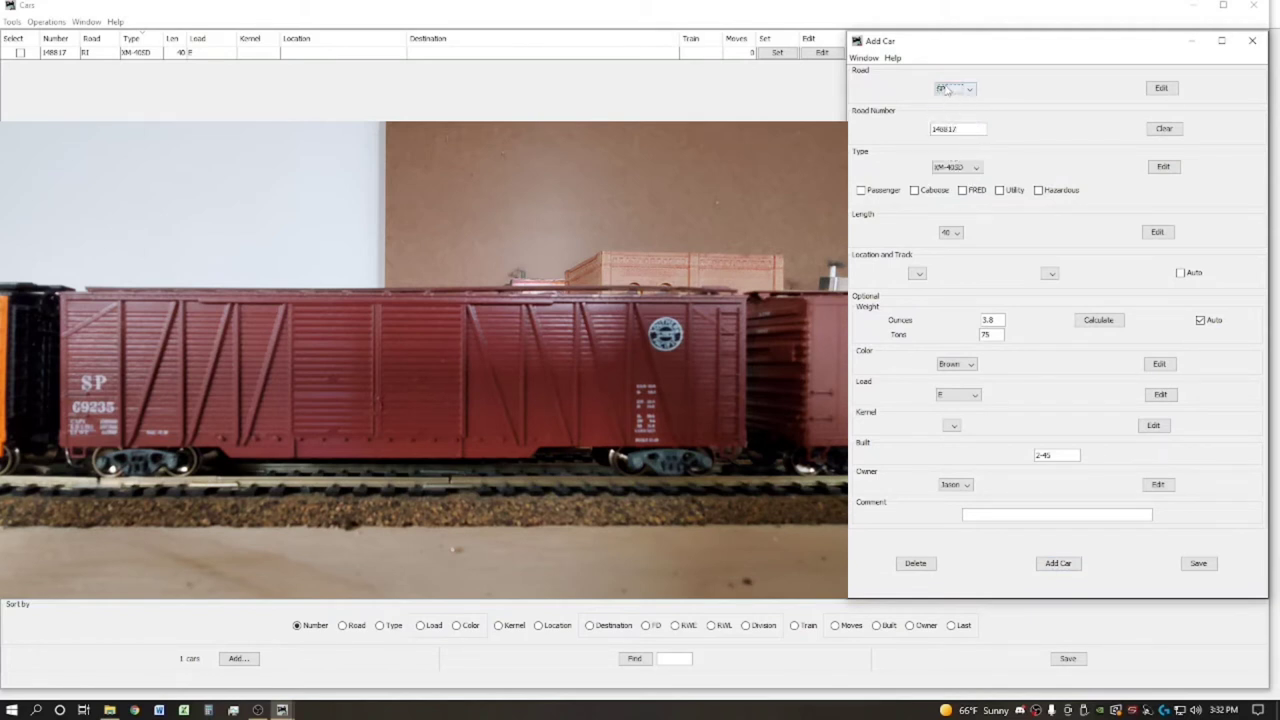
pyautogui.doubleClick(966, 128)
pyautogui.press('BackSpace')
pyautogui.write('69235')
# Create car type XM-50DD without adding it to locations, and select it as the car's type
pyautogui.click(977, 168)
pyautogui.click(1033, 172)
pyautogui.click(1160, 167)
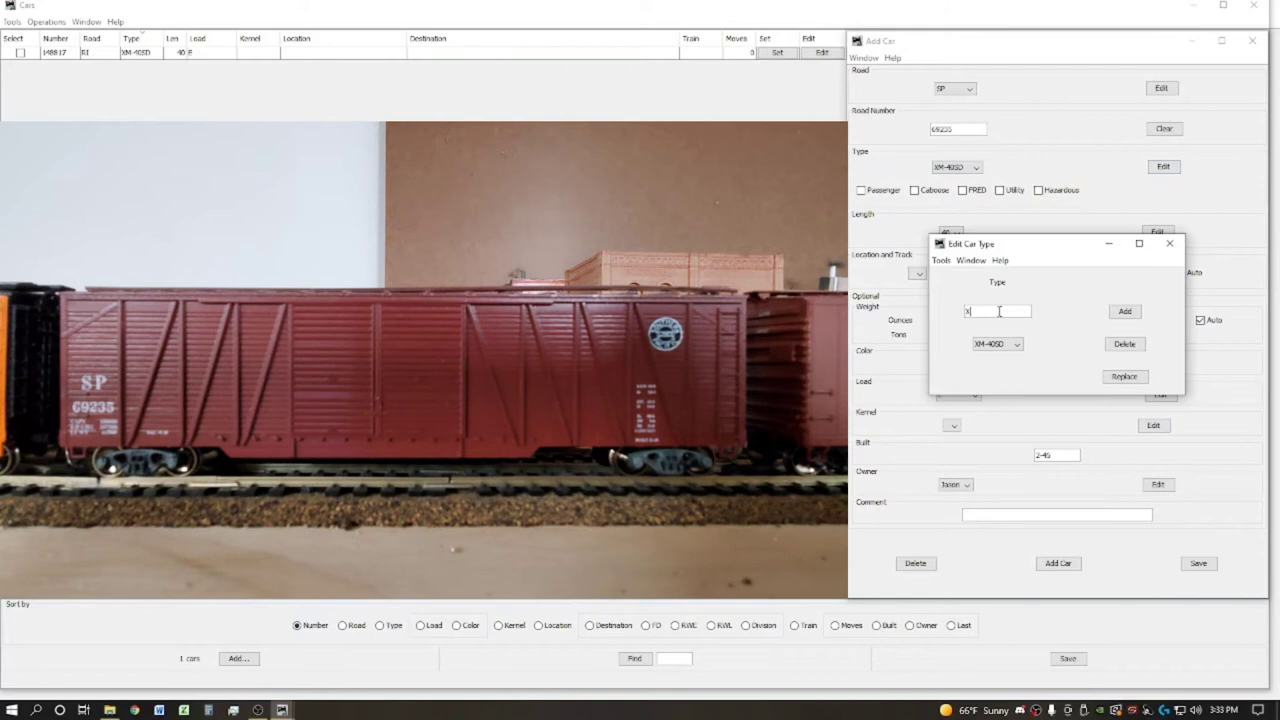
pyautogui.write('XM-50DD')
pyautogui.click(1124, 311)
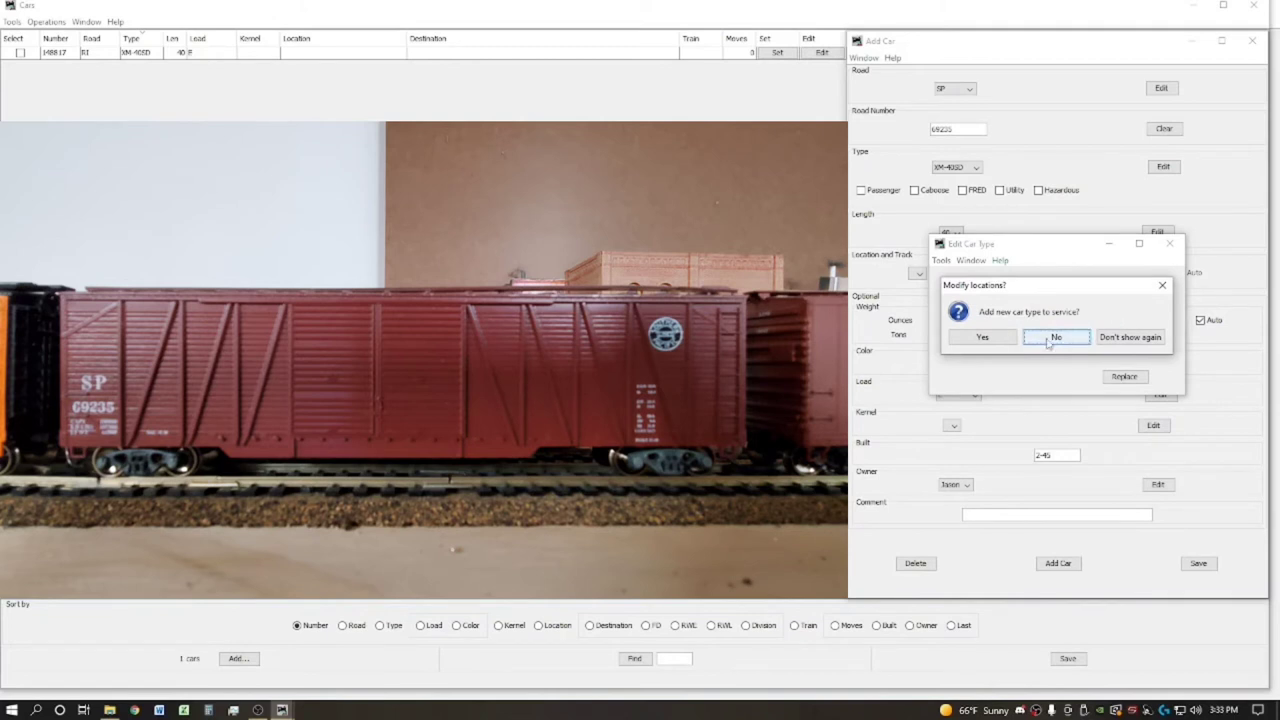
pyautogui.click(1122, 337)
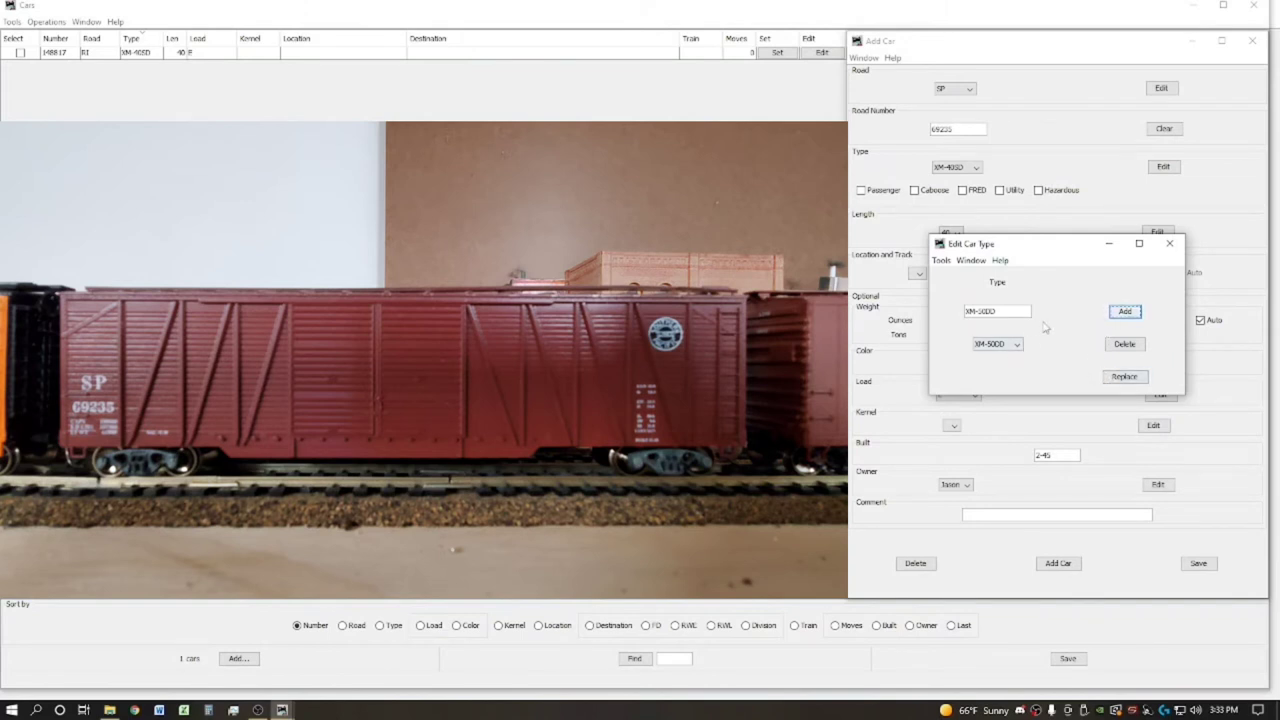
pyautogui.click(1169, 243)
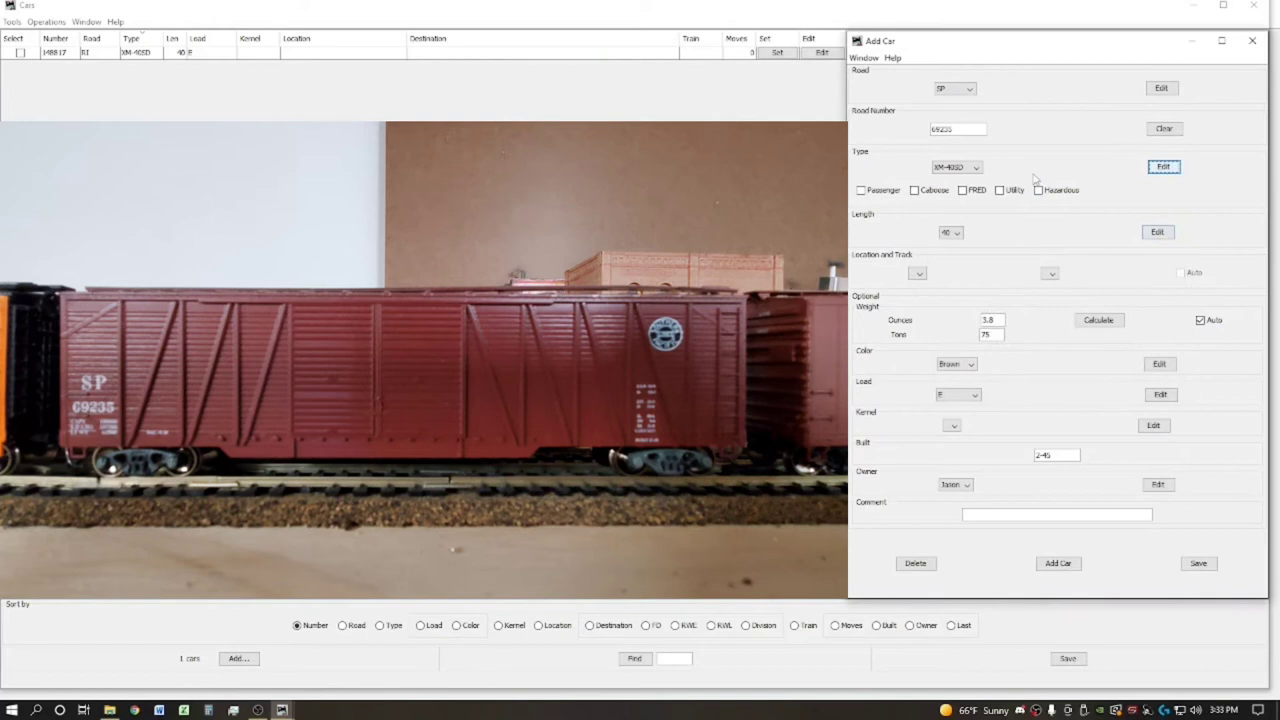
pyautogui.click(978, 168)
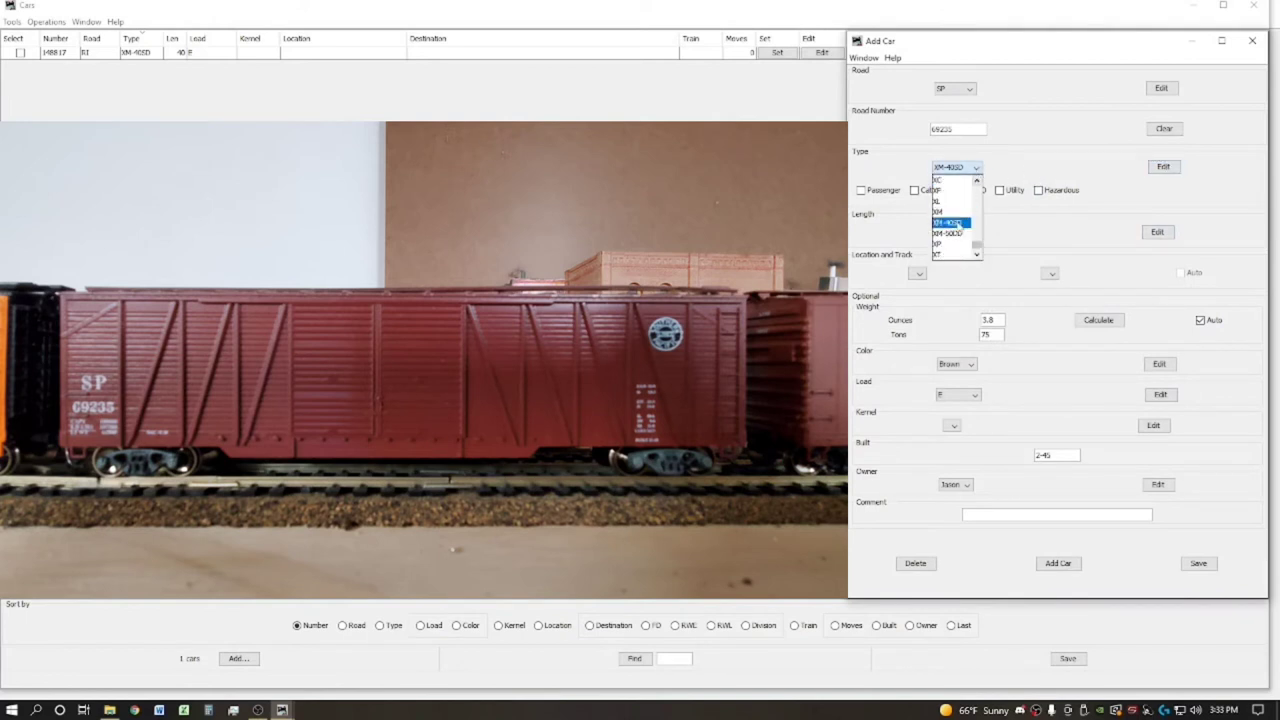
pyautogui.click(954, 236)
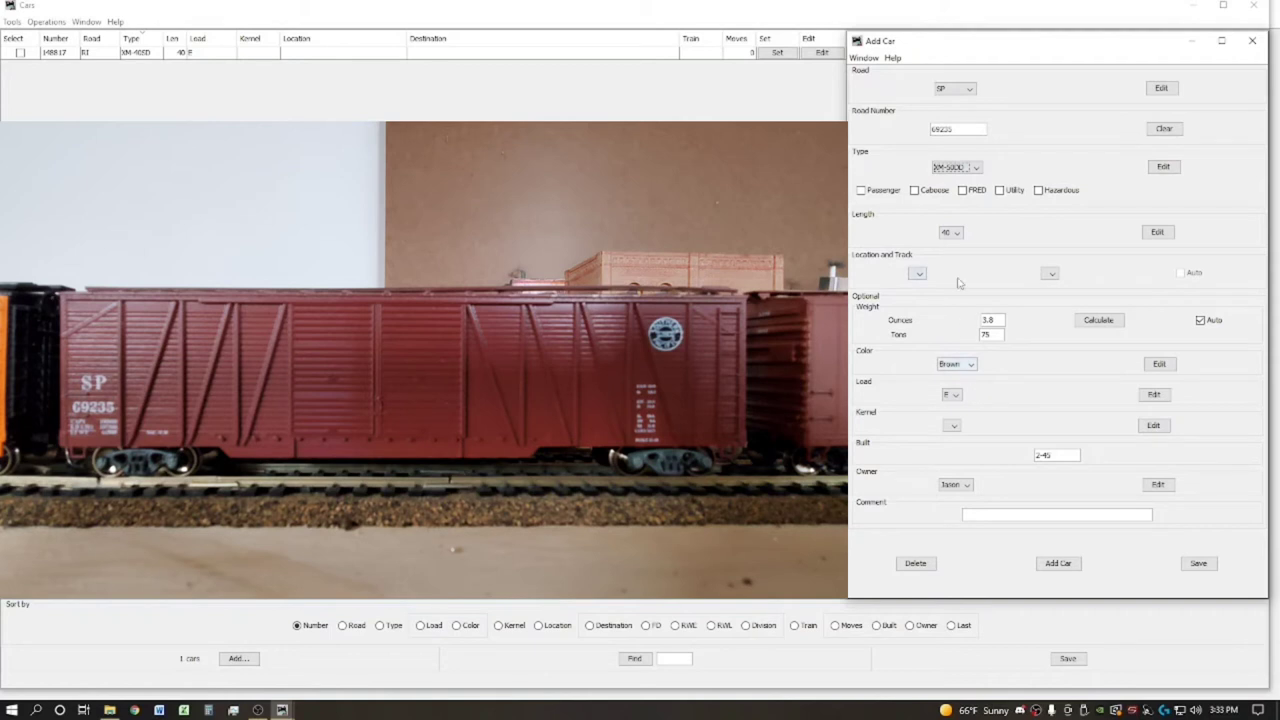
# Set length 50, keep load E, and change the built date from 2-45 to 11-28
pyautogui.click(953, 232)
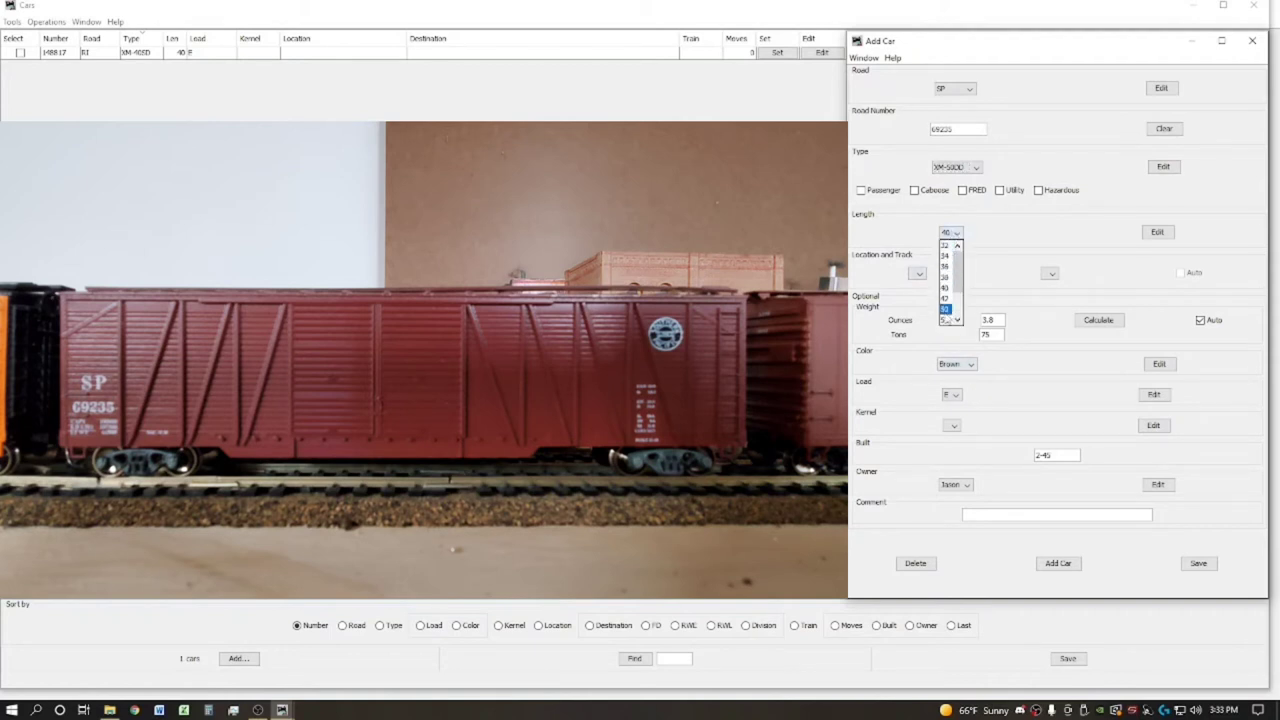
pyautogui.click(946, 318)
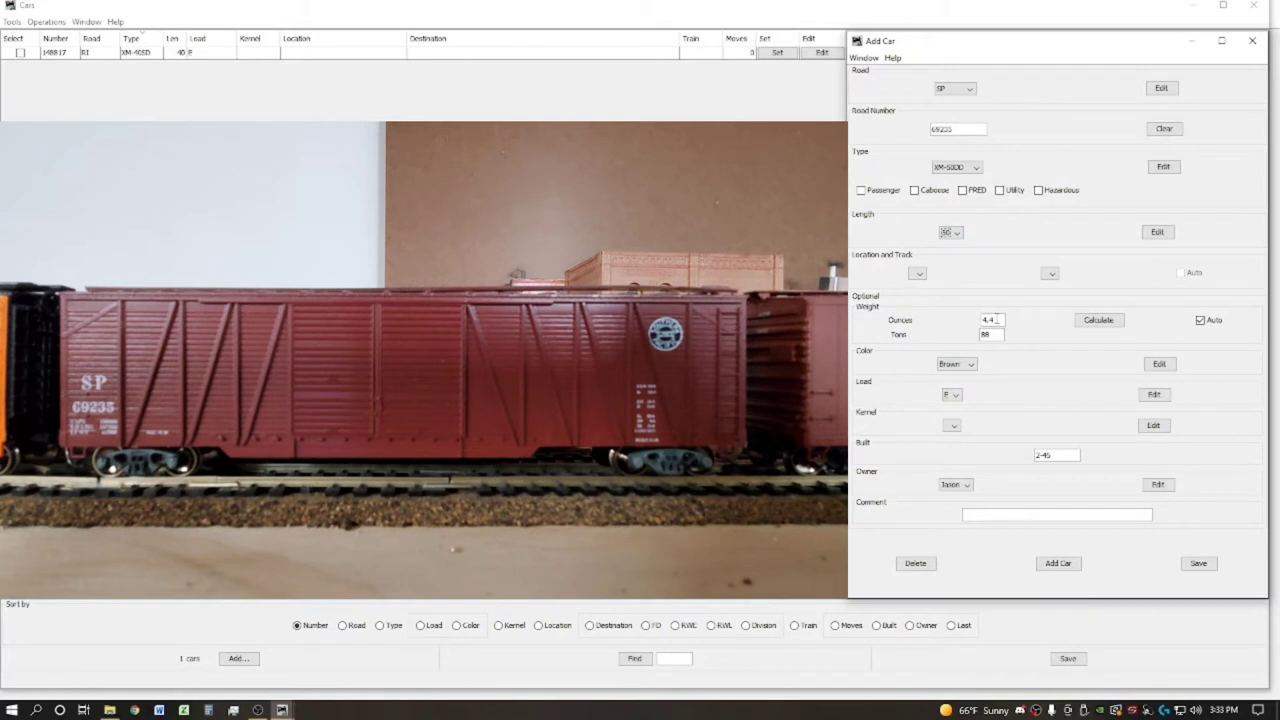
pyautogui.moveTo(998, 320); pyautogui.dragTo(981, 320)
pyautogui.click(956, 396)
pyautogui.click(956, 398)
pyautogui.moveTo(1049, 455); pyautogui.dragTo(1010, 458)
pyautogui.press('BackSpace')
pyautogui.write('11-28')
# Add the SP 69235 XM-50DD car to the roster, bringing it to 2 cars
pyautogui.click(1061, 565)
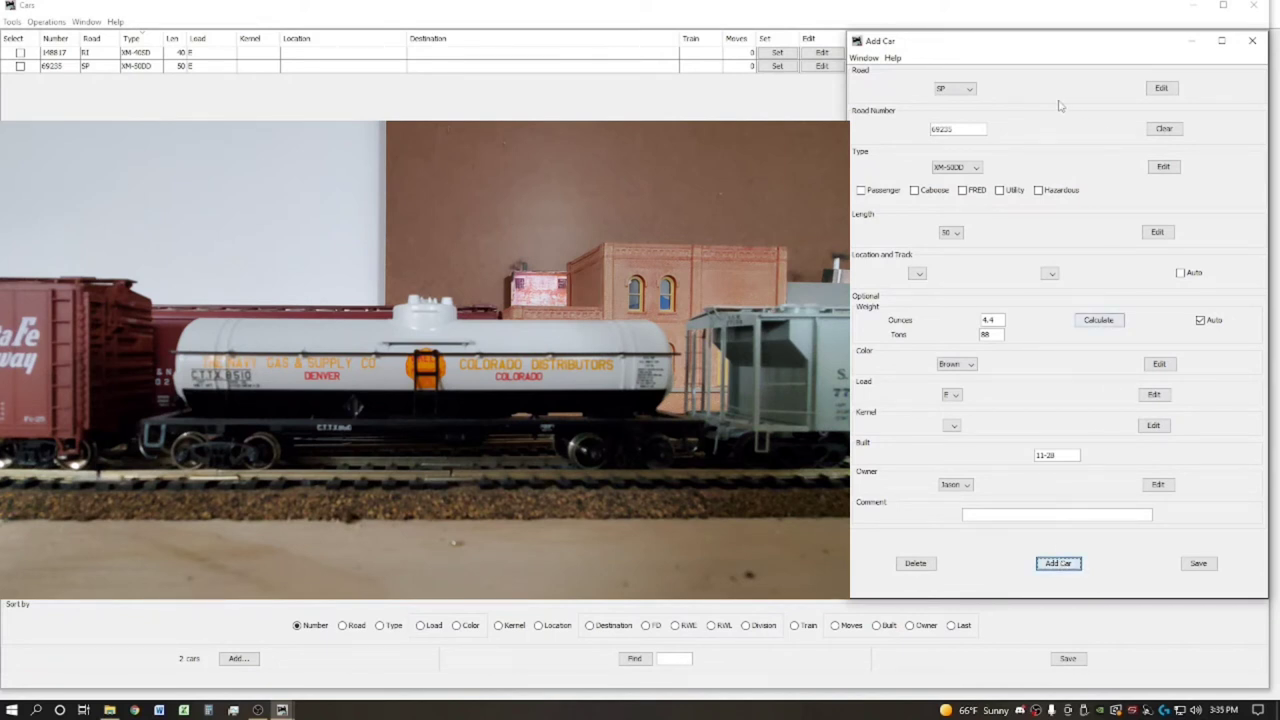
# Choose road CTTX and replace the road number with 8510
pyautogui.click(963, 92)
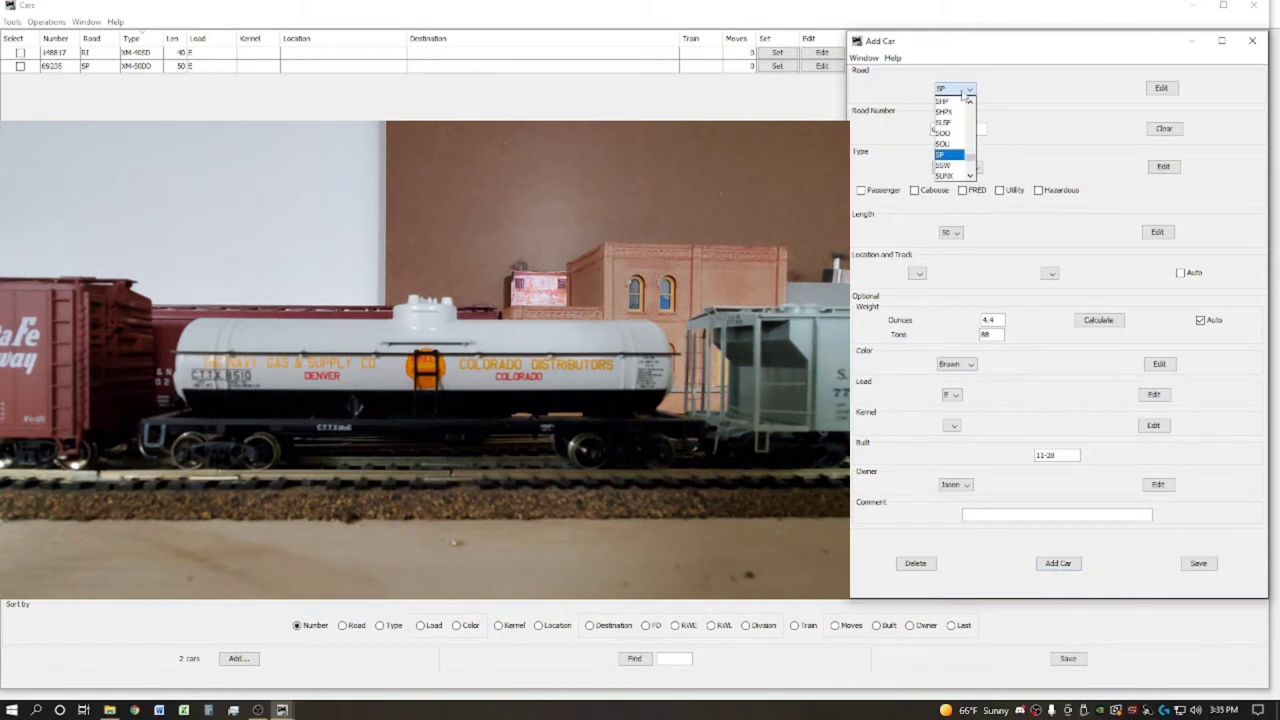
pyautogui.moveTo(973, 156); pyautogui.dragTo(976, 131)
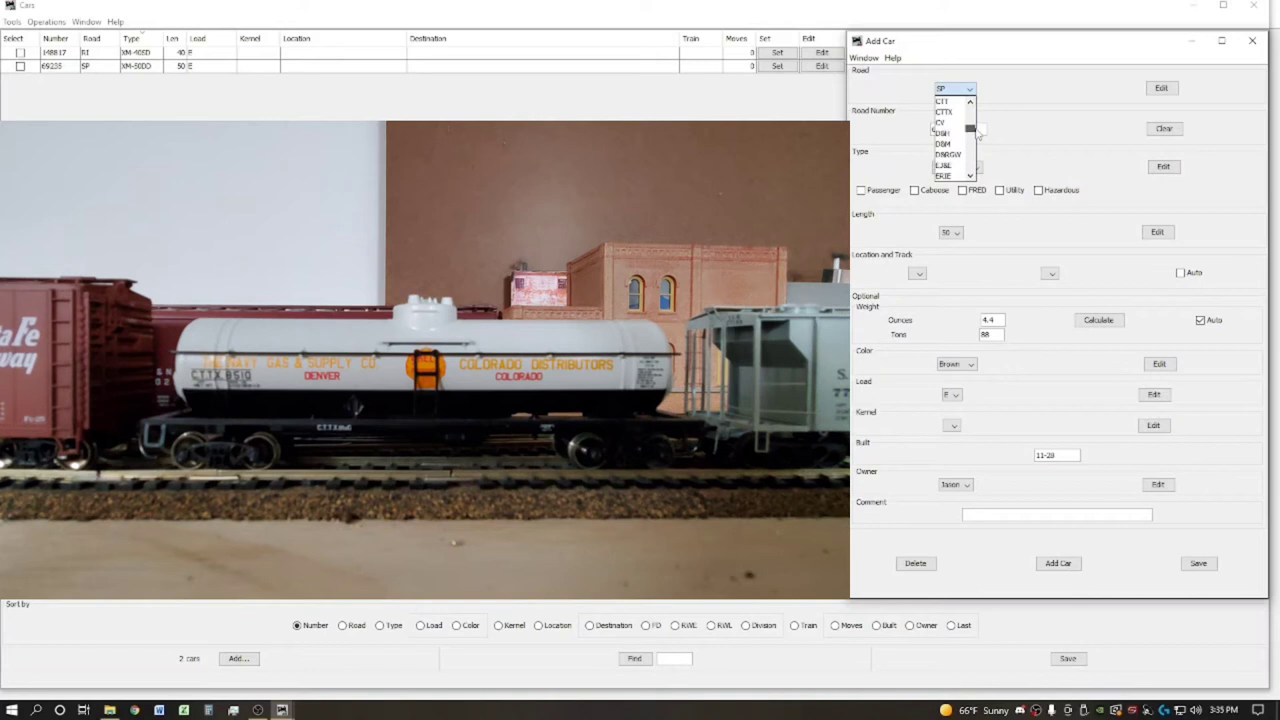
pyautogui.scroll(2, 977, 129)
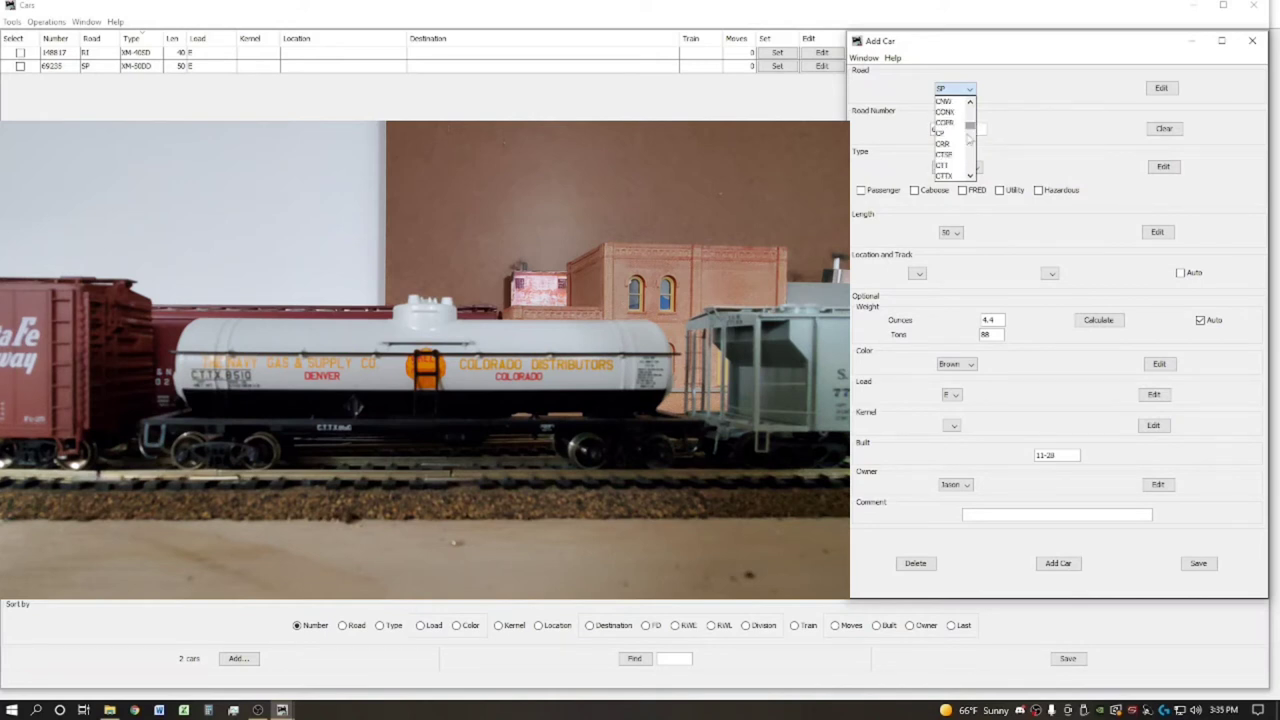
pyautogui.click(944, 175)
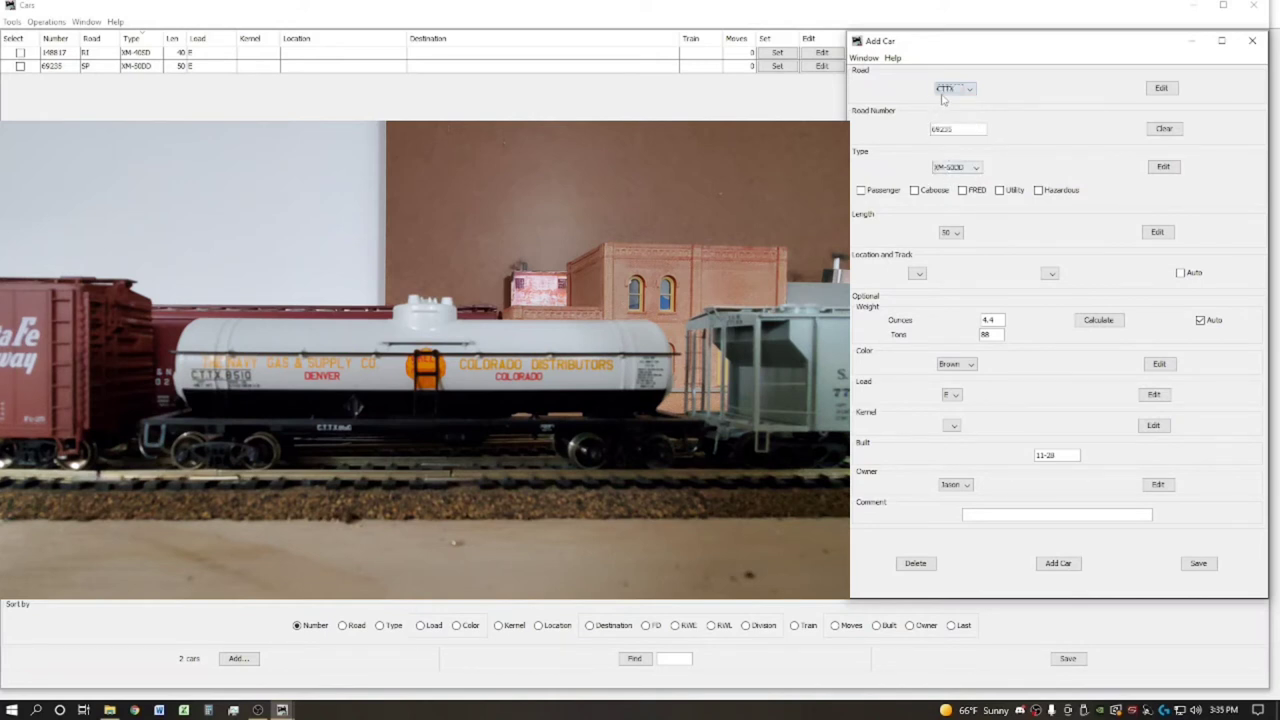
pyautogui.moveTo(960, 127); pyautogui.dragTo(891, 130)
pyautogui.write('8510')
# Set the car type to TM and mark the car as hazardous
pyautogui.click(972, 168)
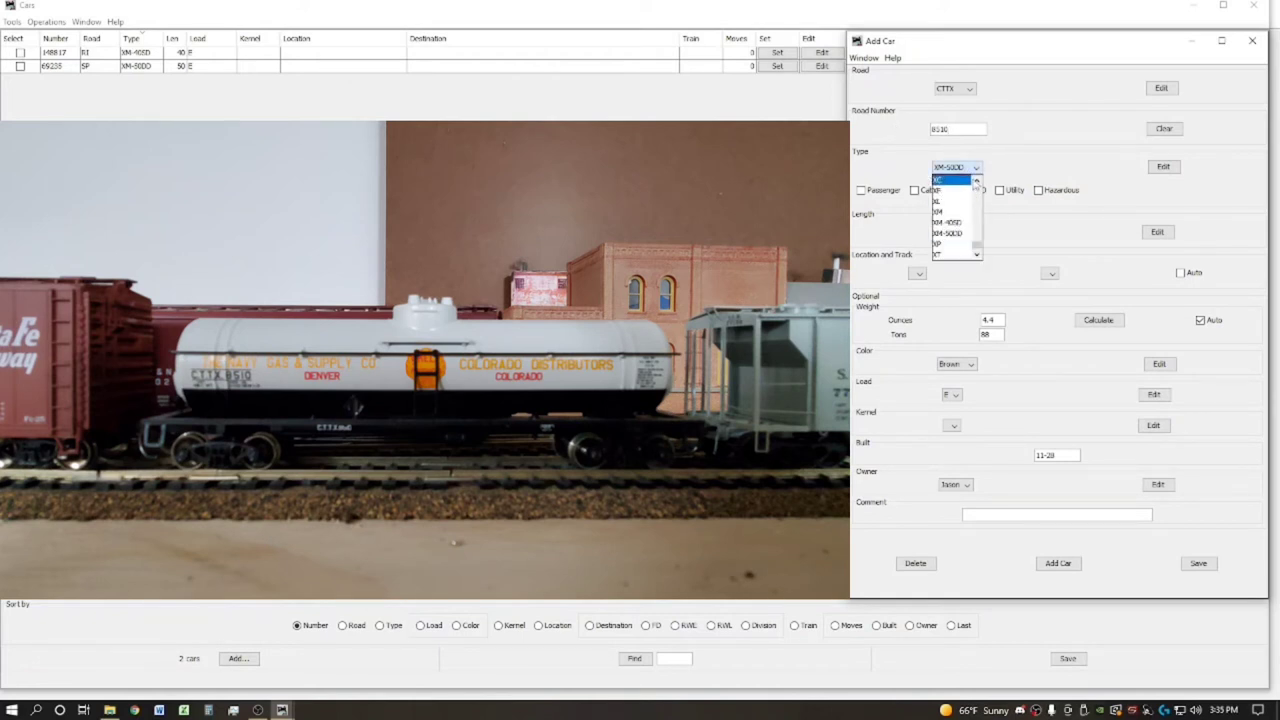
pyautogui.click(976, 181)
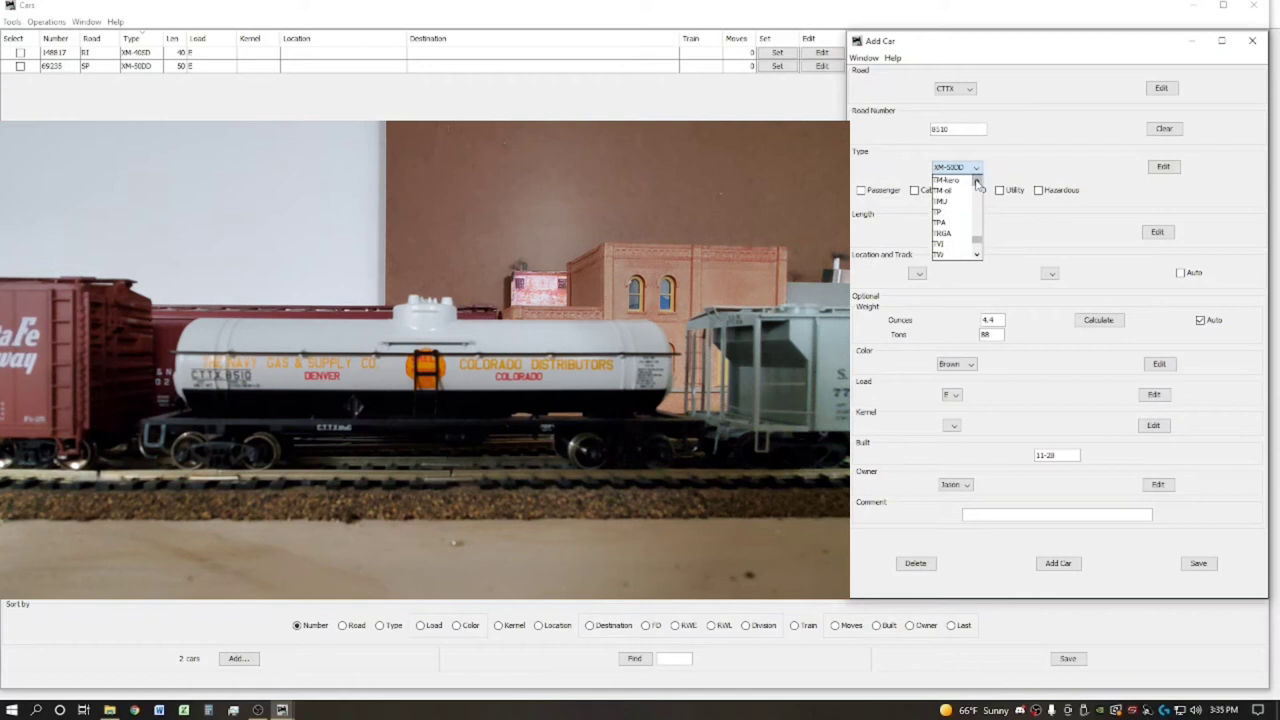
pyautogui.click(976, 181)
pyautogui.click(976, 181)
pyautogui.click(976, 181)
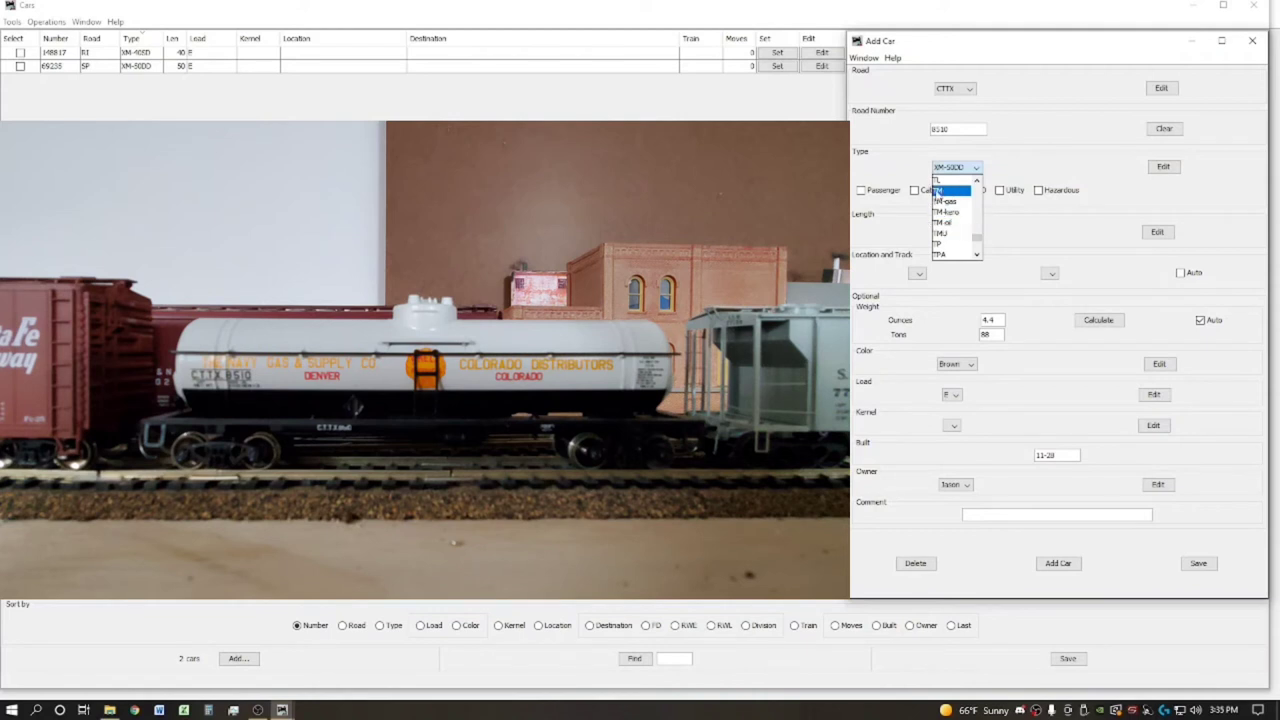
pyautogui.click(940, 190)
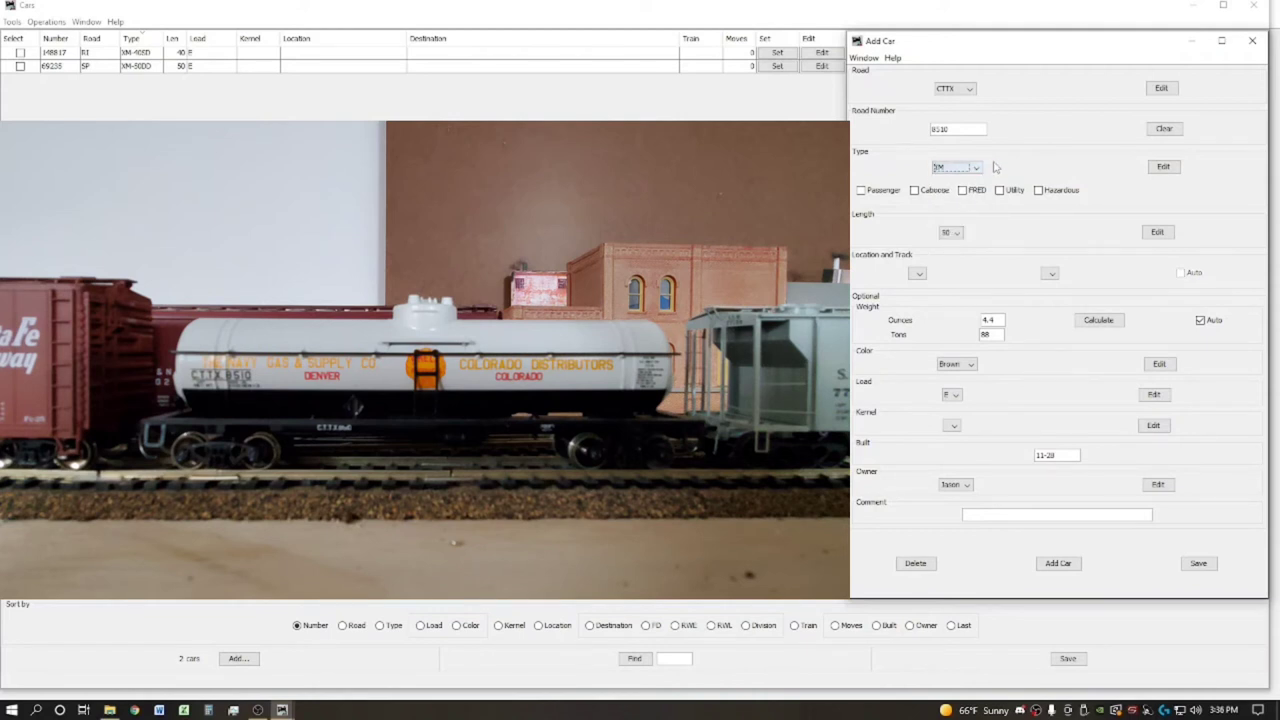
pyautogui.click(1039, 192)
# Set the car length to 40 and the colour to White
pyautogui.click(950, 233)
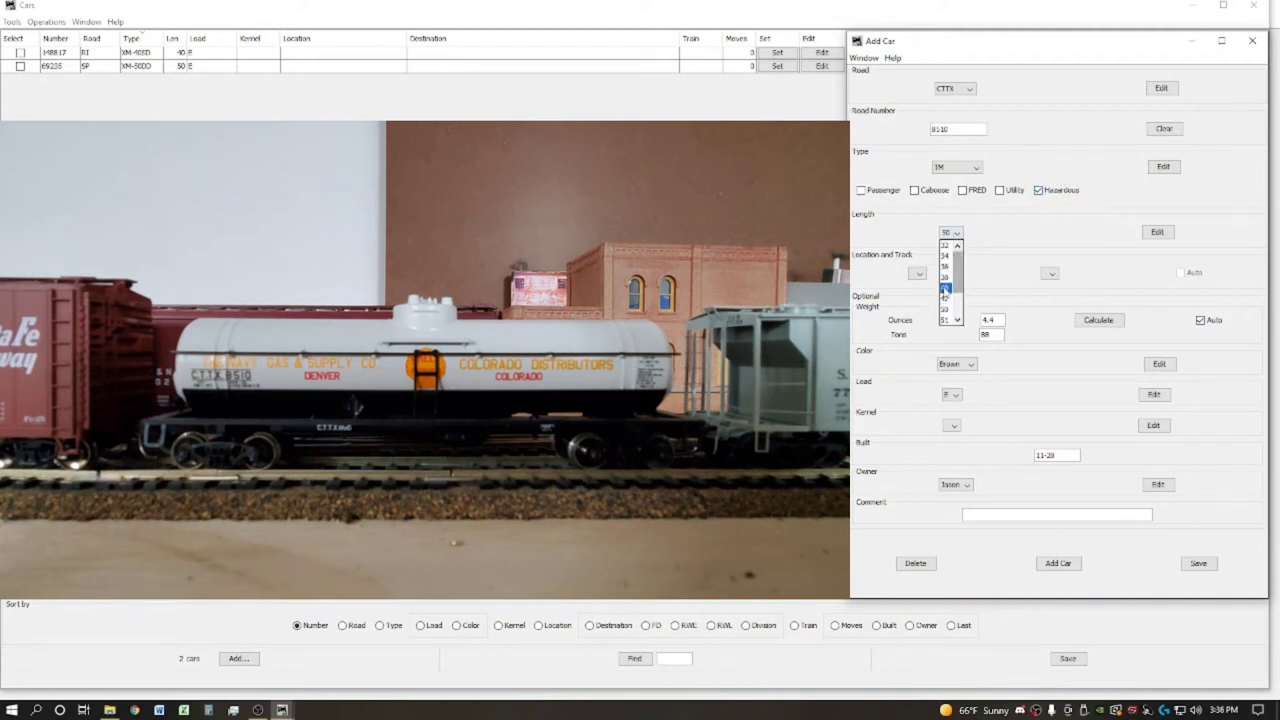
pyautogui.click(946, 278)
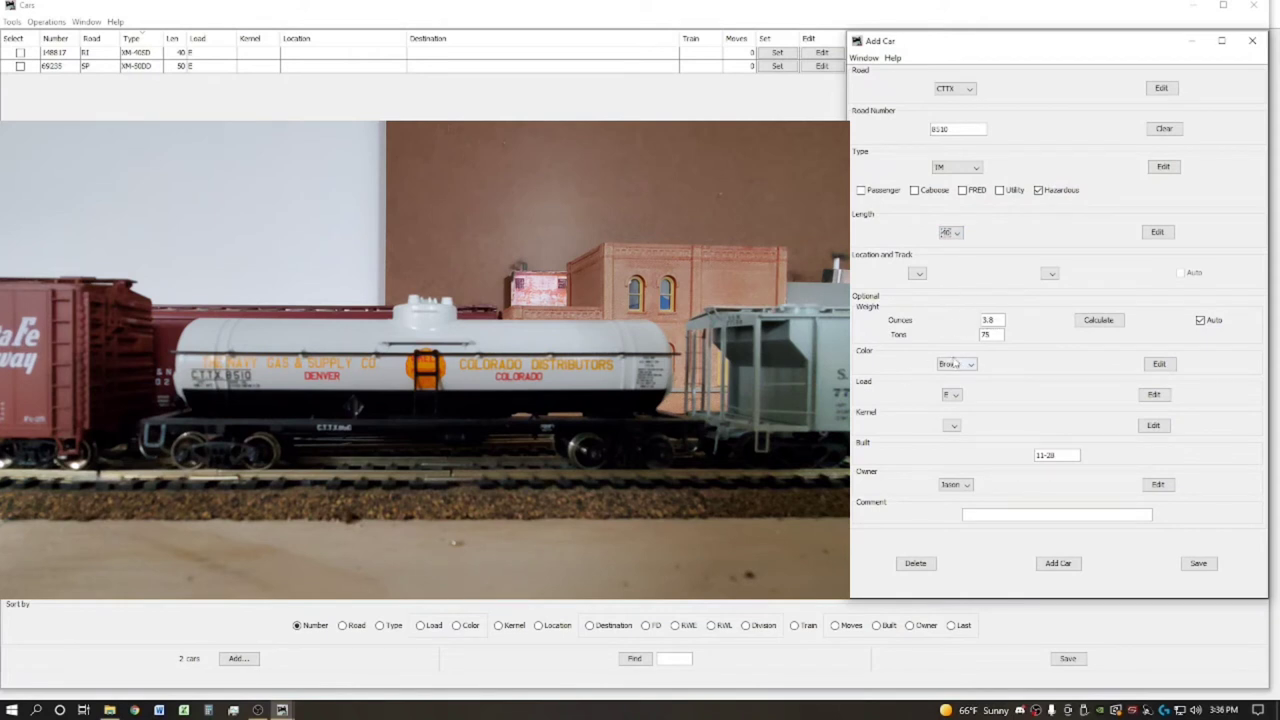
pyautogui.click(955, 365)
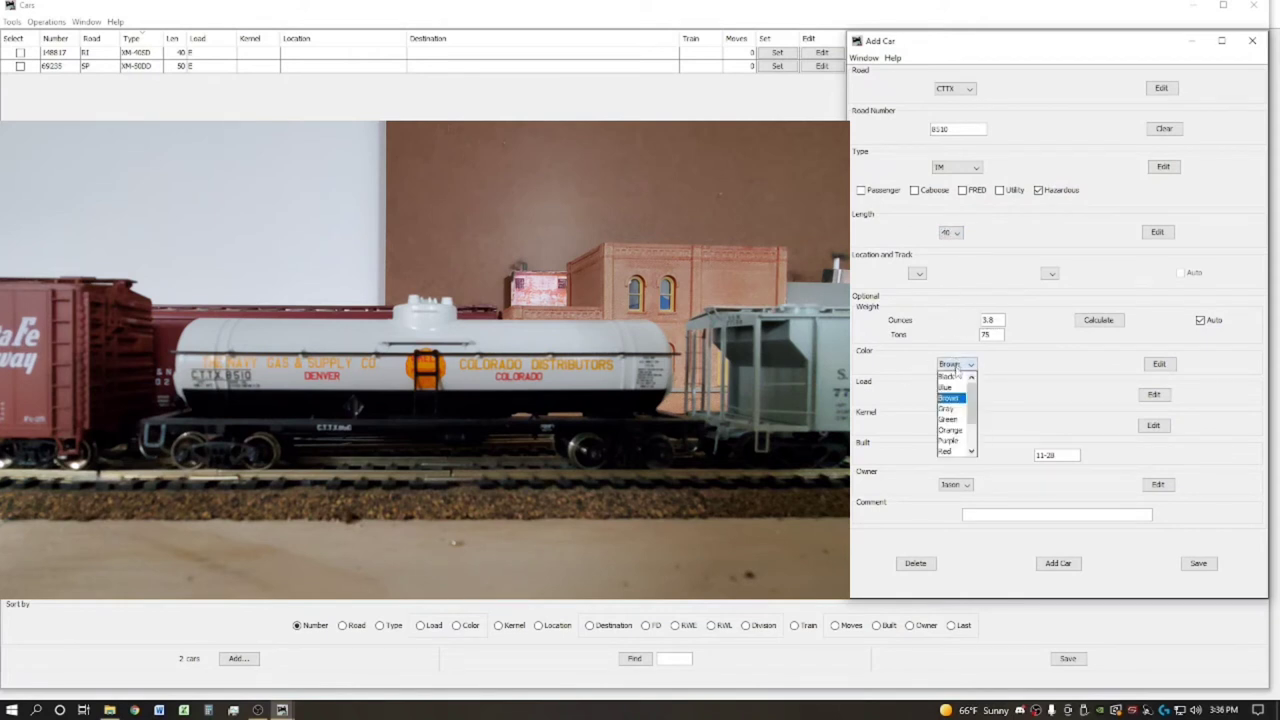
pyautogui.scroll(-1, 958, 430)
pyautogui.click(960, 432)
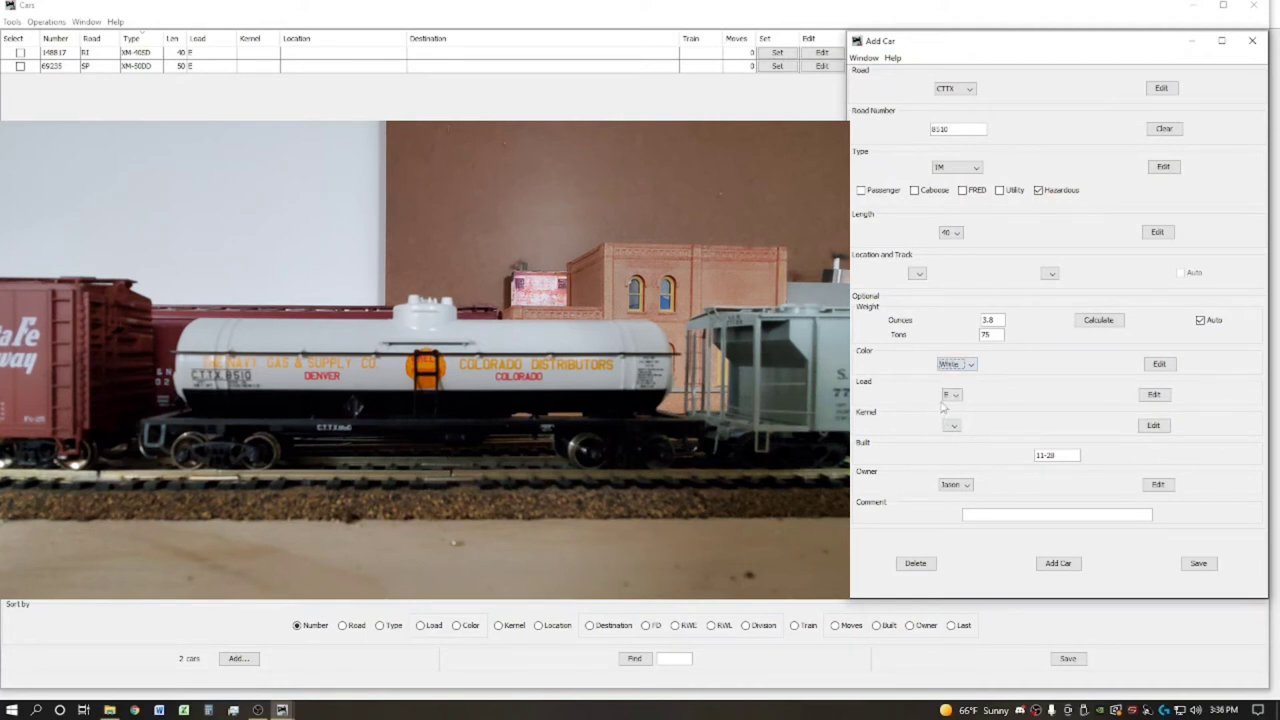
# Add LPG and Diesel as loads for TM cars
pyautogui.click(1154, 396)
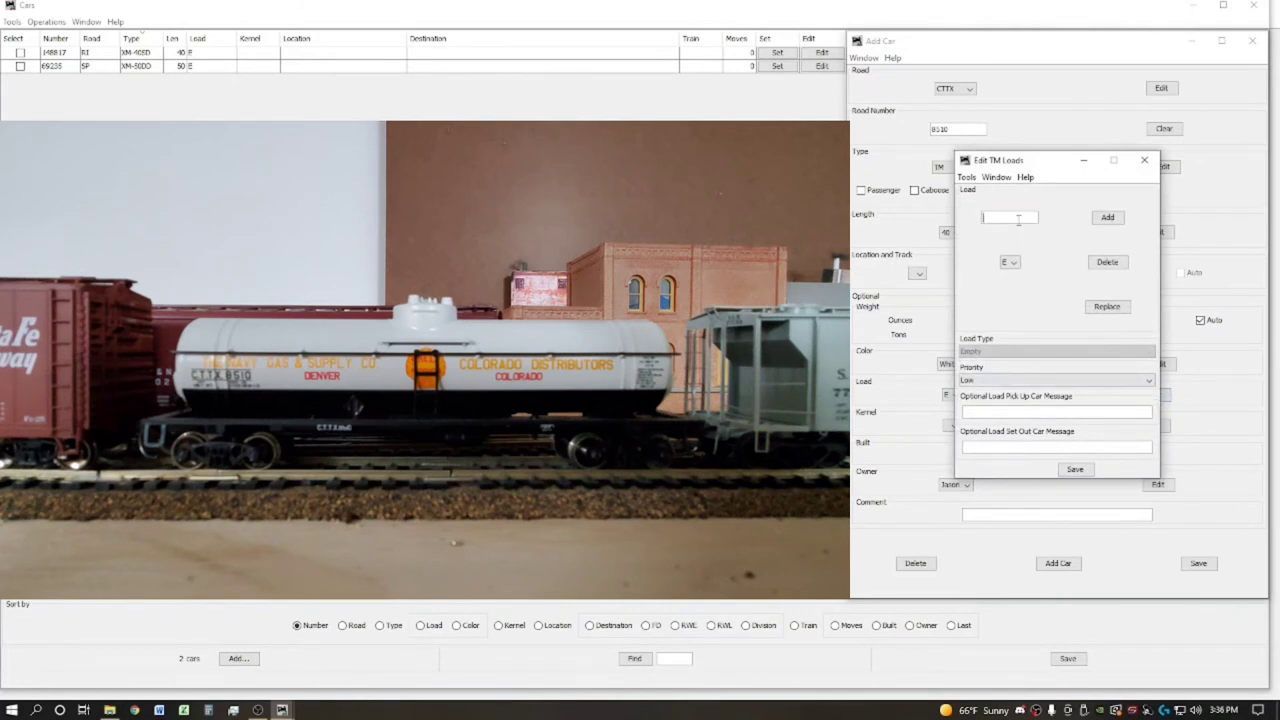
pyautogui.write('LPG')
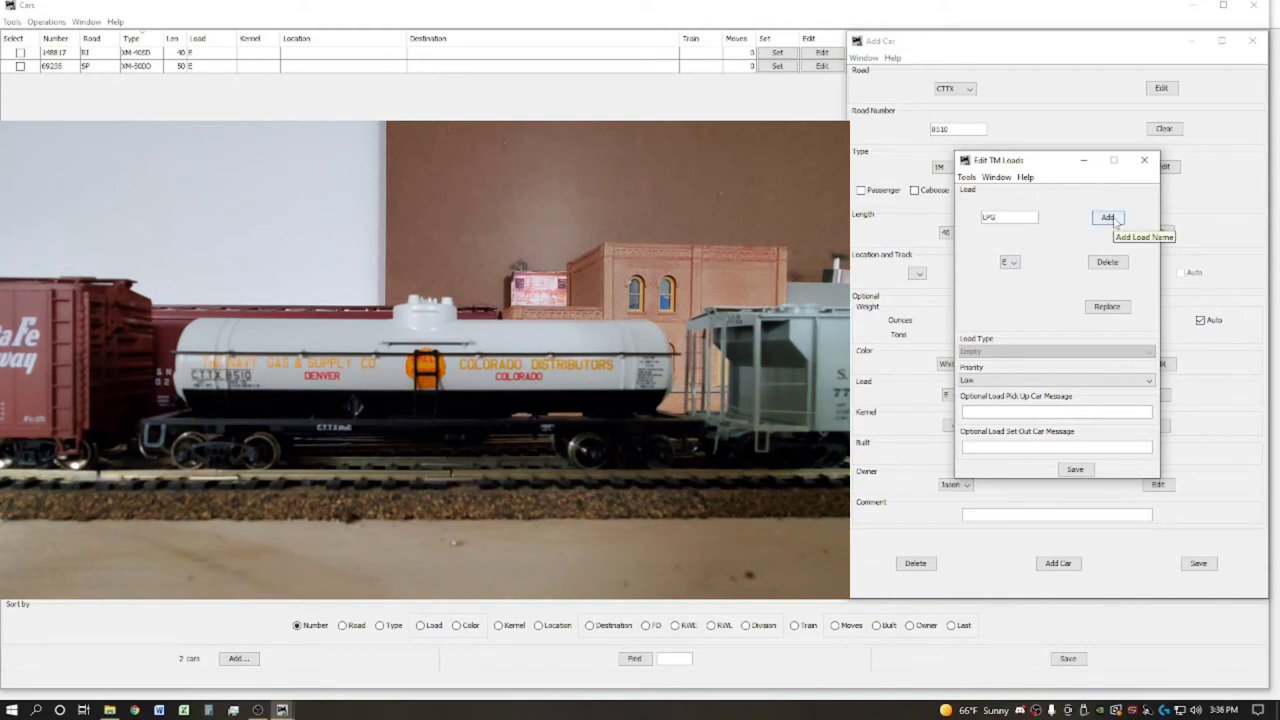
pyautogui.click(1108, 217)
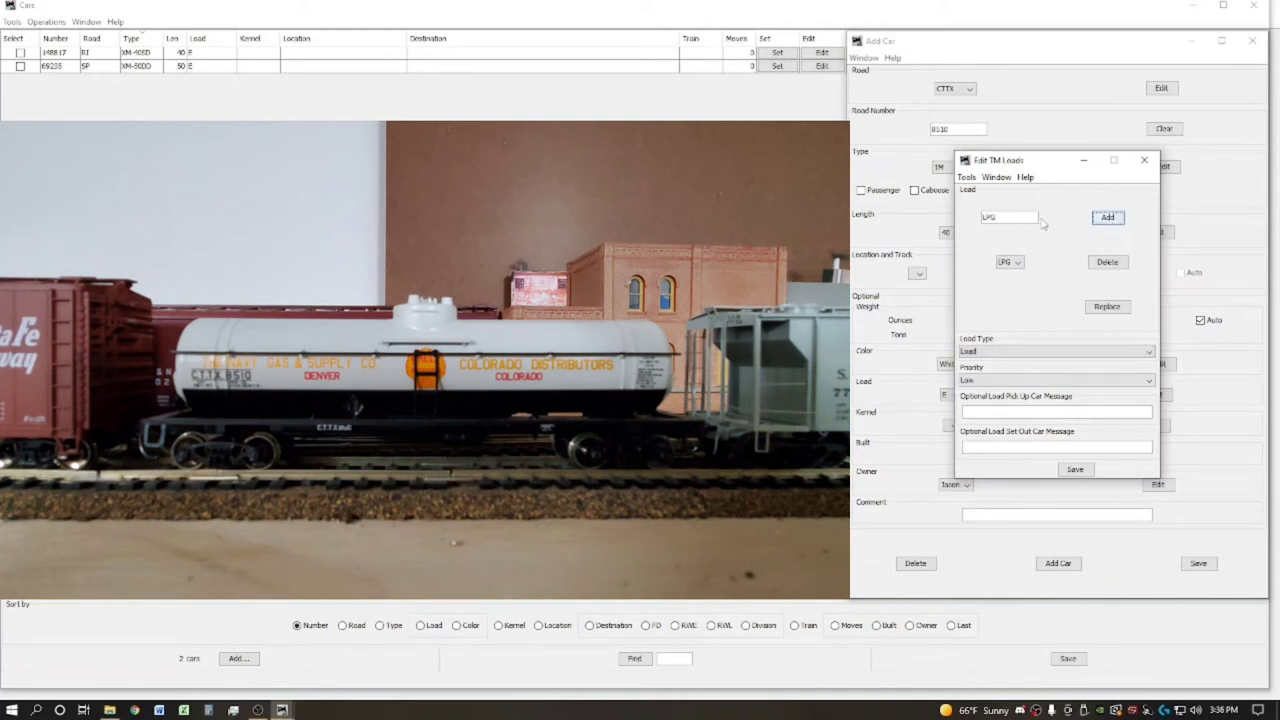
pyautogui.moveTo(1042, 218); pyautogui.dragTo(941, 217)
pyautogui.write('Ciesel Fuel')
pyautogui.press('BackSpace')
pyautogui.press('BackSpace')
pyautogui.press('BackSpace')
pyautogui.press('BackSpace')
pyautogui.press('BackSpace')
pyautogui.click(1106, 218)
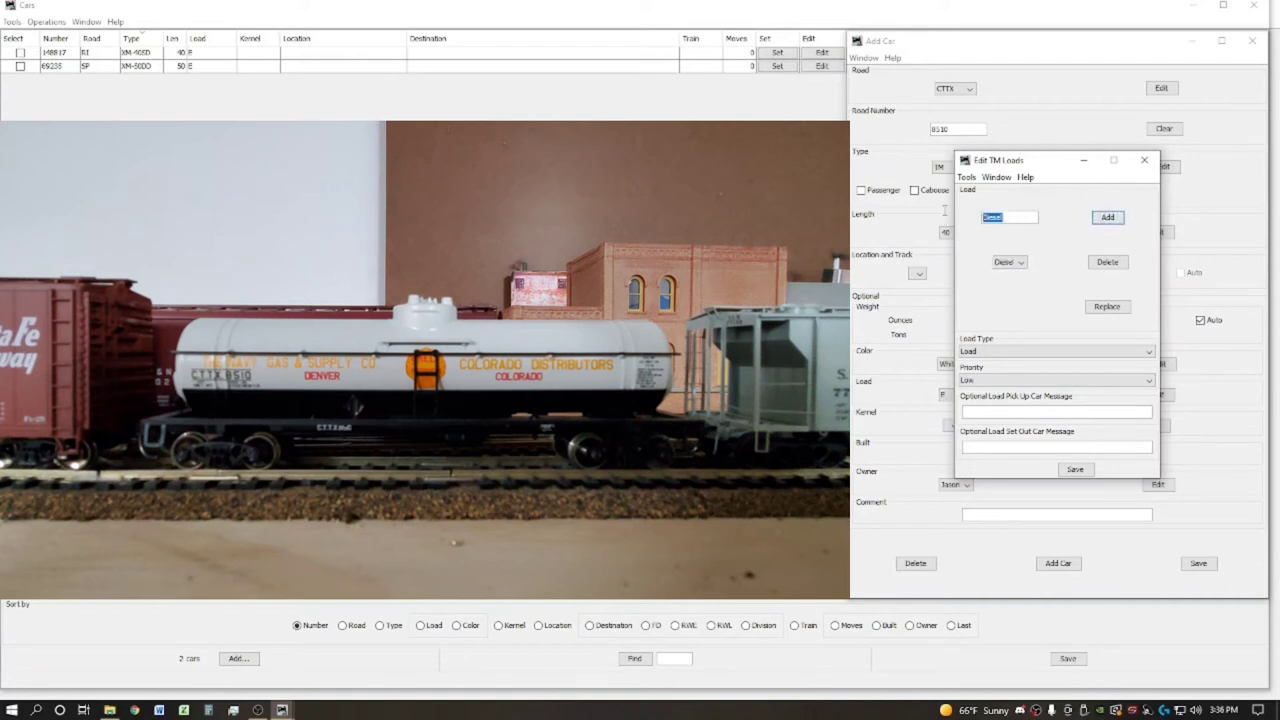
# Add Gasoline as a TM load with pickup message 'Must have 4 Buffer Cars from Locomotive'
pyautogui.write('Gasoline')
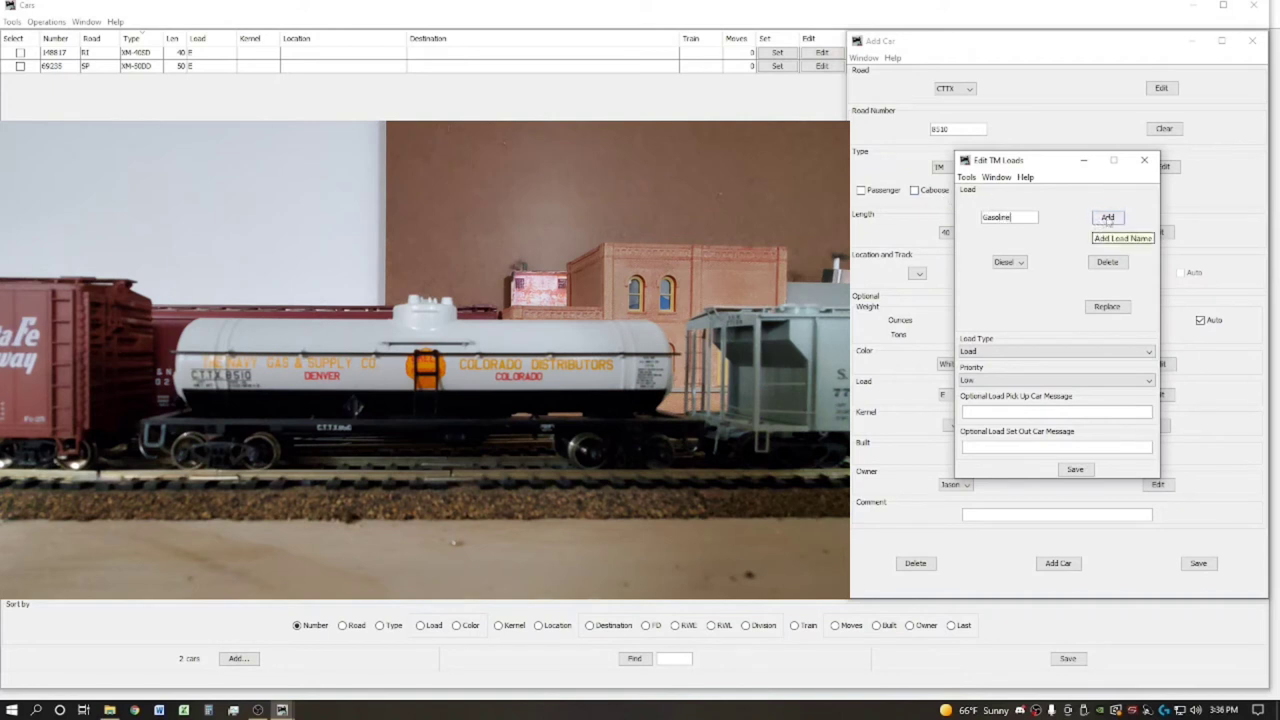
pyautogui.click(1107, 218)
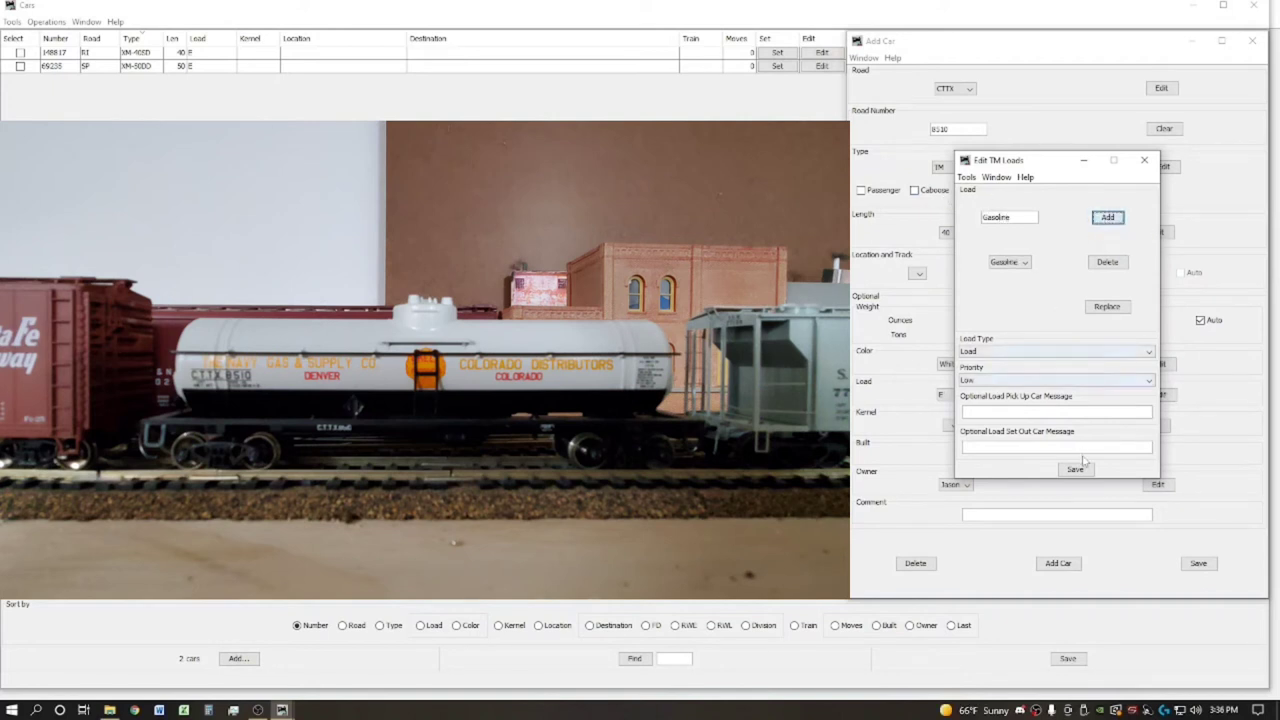
pyautogui.click(998, 413)
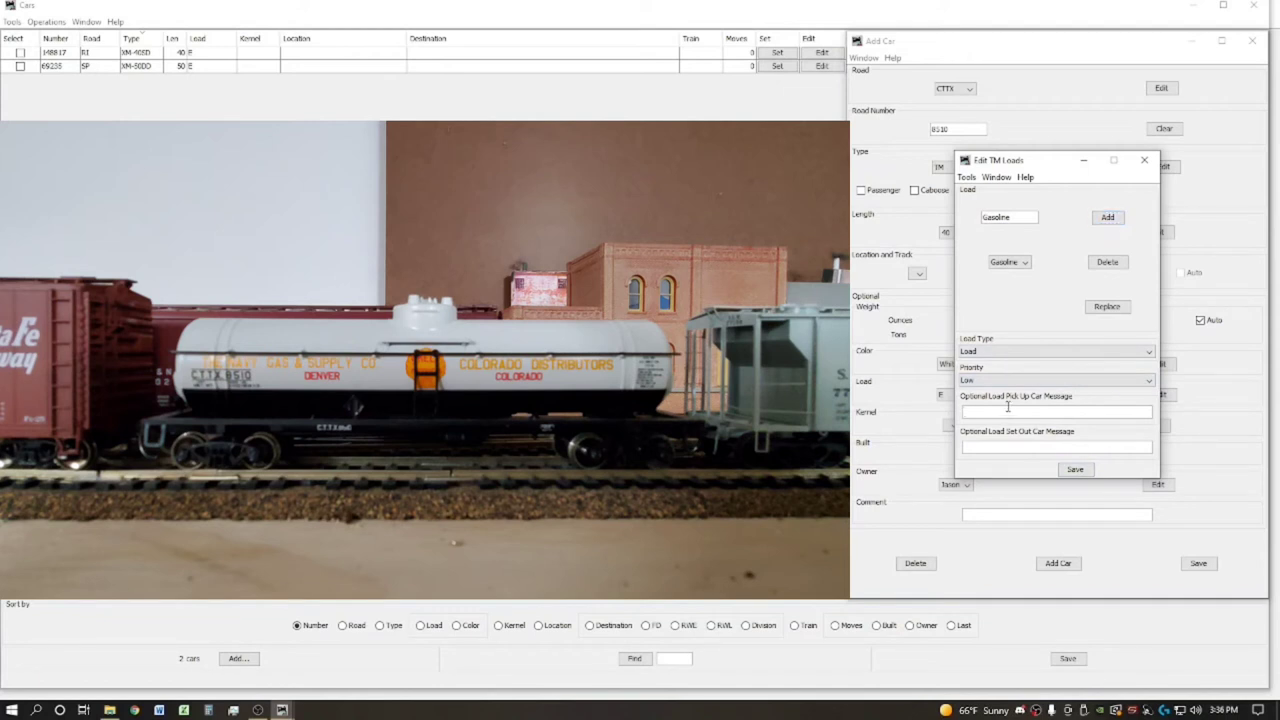
pyautogui.write('ust have 4 Buffer Cars from Locomotive')
# Save the TM loads, keep load E, set built date 1-31 and comment 'The Navy Gas & Supply Co.'
pyautogui.click(1075, 469)
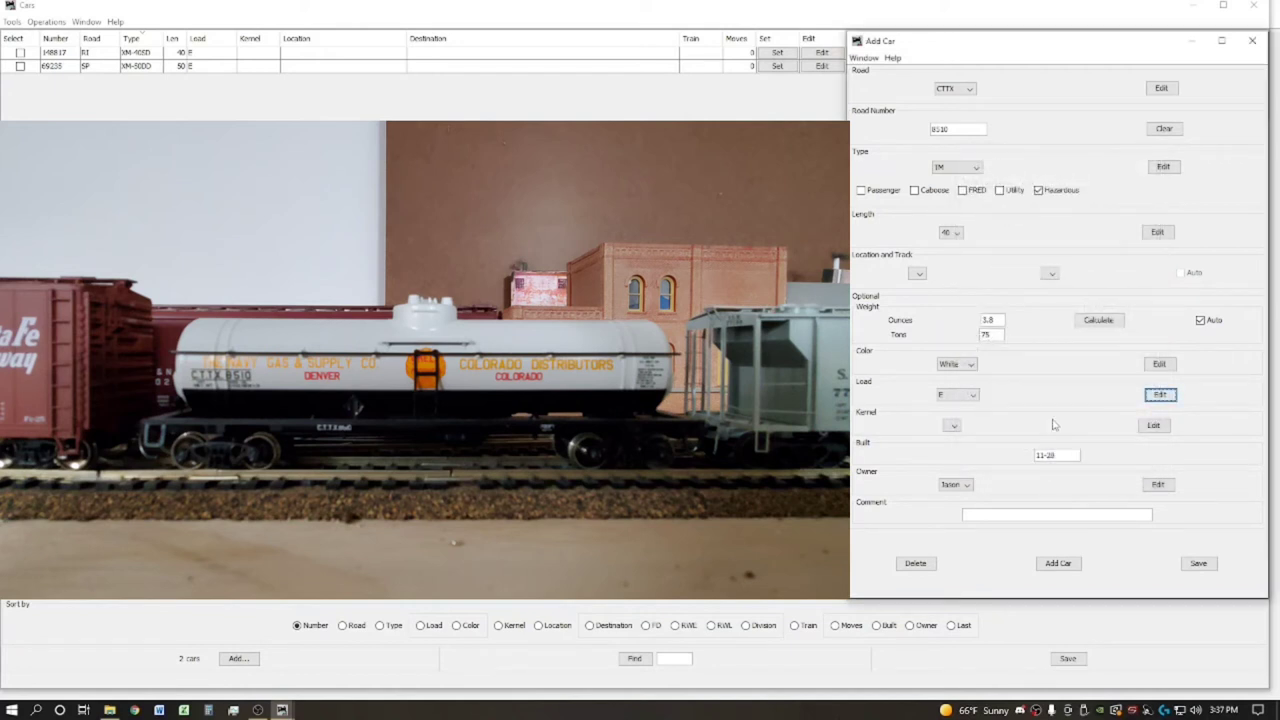
pyautogui.click(972, 396)
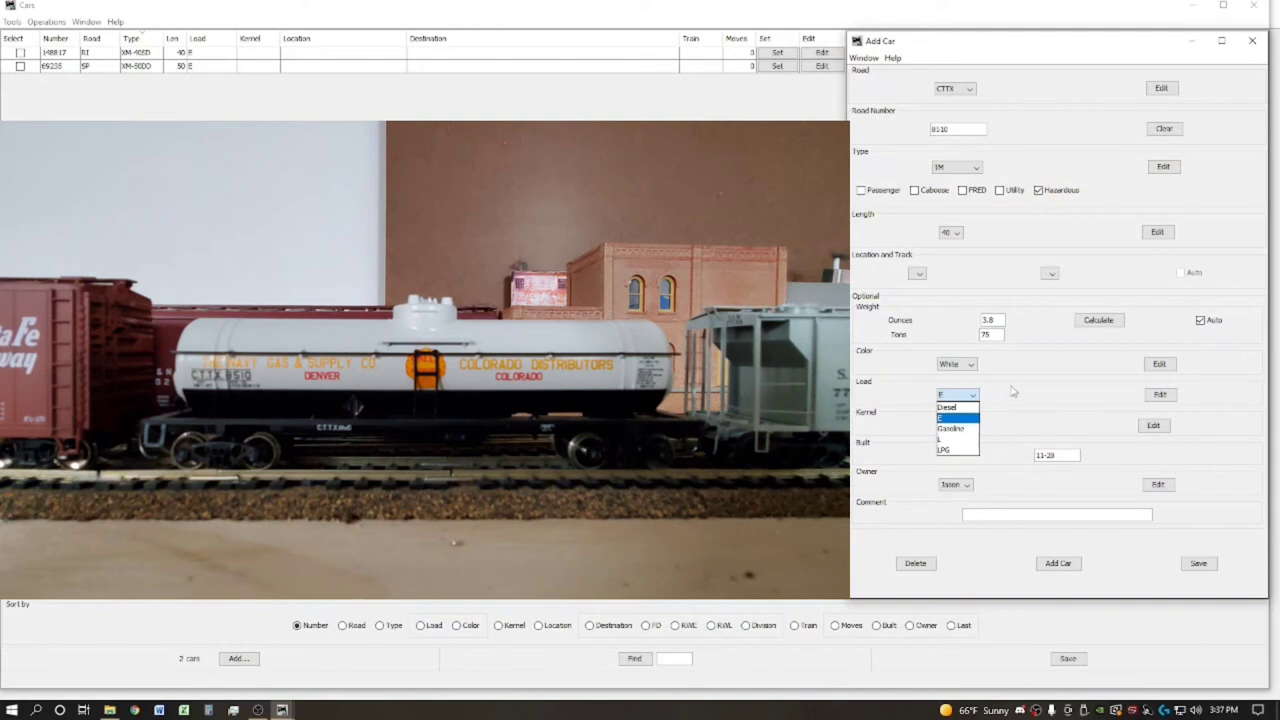
pyautogui.click(1006, 400)
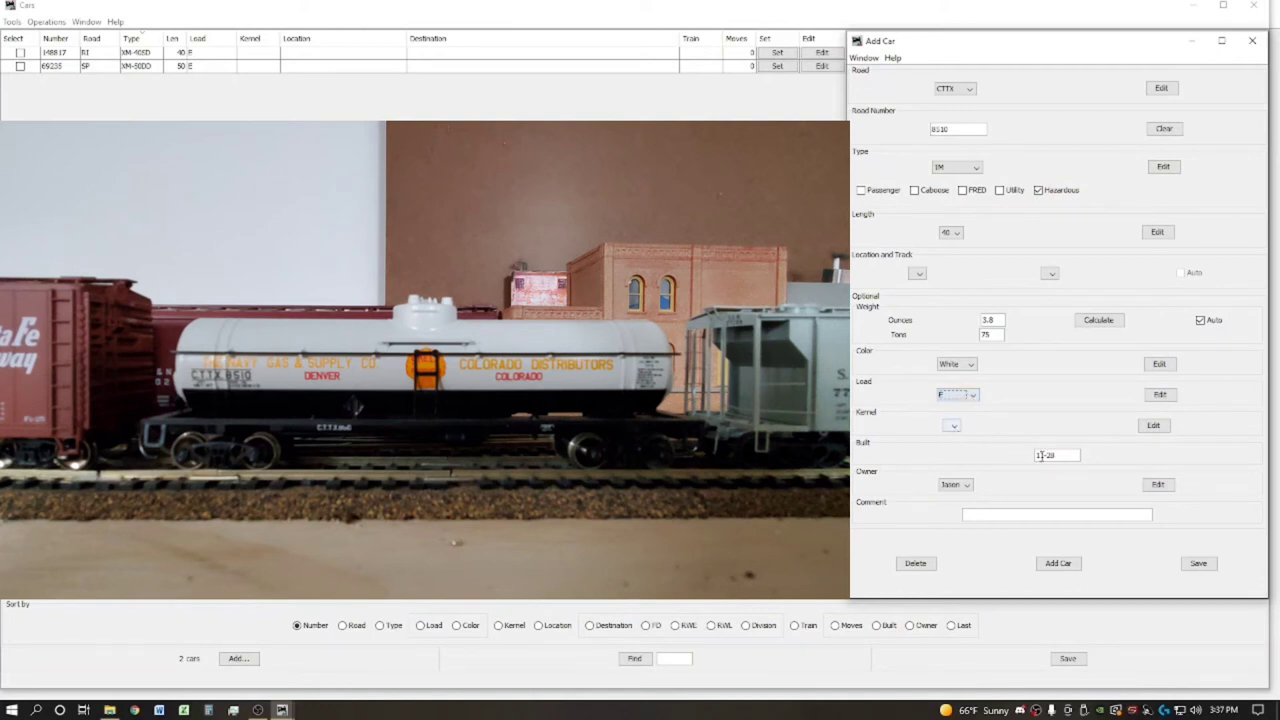
pyautogui.click(1049, 455)
pyautogui.tripleClick(1049, 455)
pyautogui.write('1')
pyautogui.click(1010, 517)
pyautogui.write('The Navy Gas & Supply Co.')
# Add the CTTX 8510 car to the roster, then start the next car as SSW 77158
pyautogui.click(1068, 566)
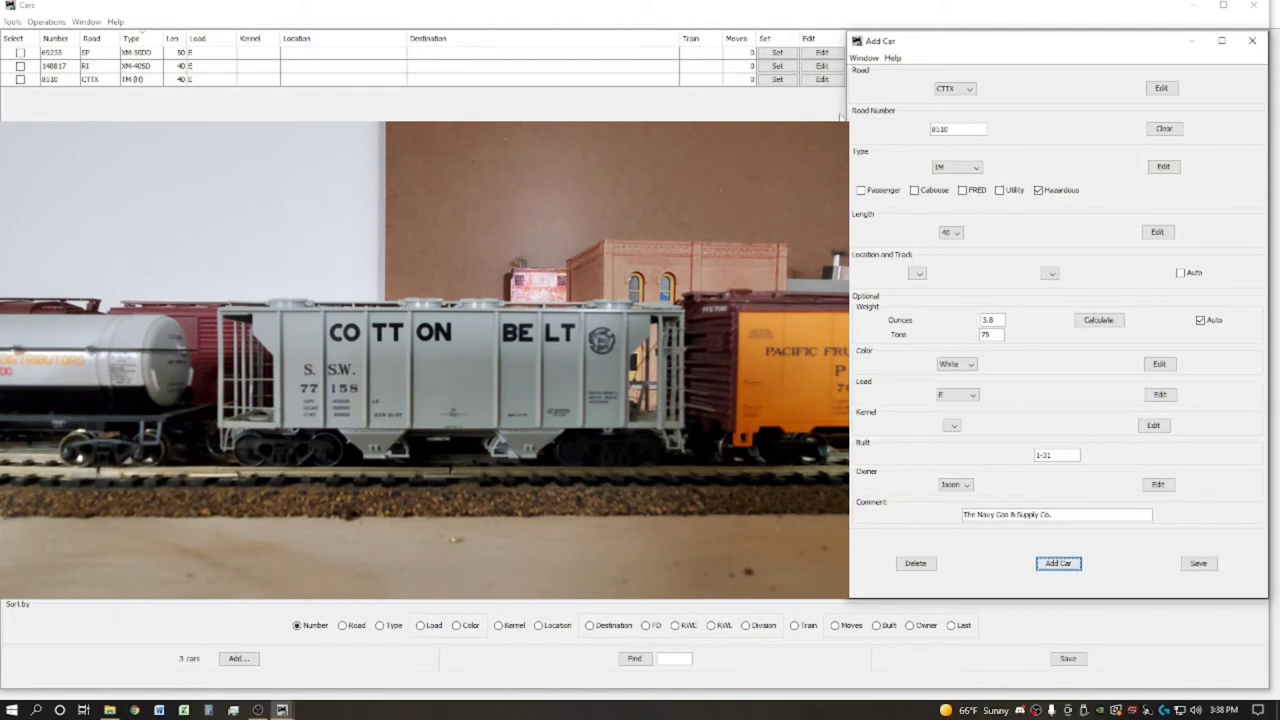
pyautogui.click(963, 89)
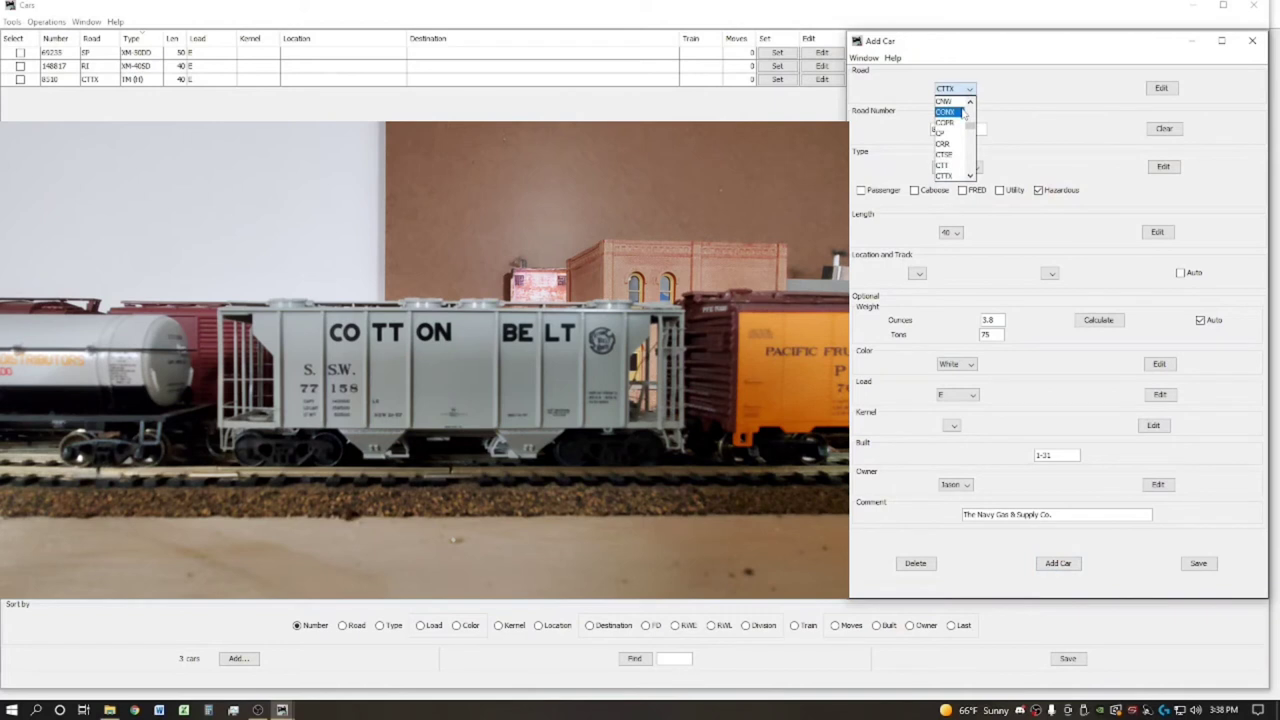
pyautogui.scroll(-5, 960, 140)
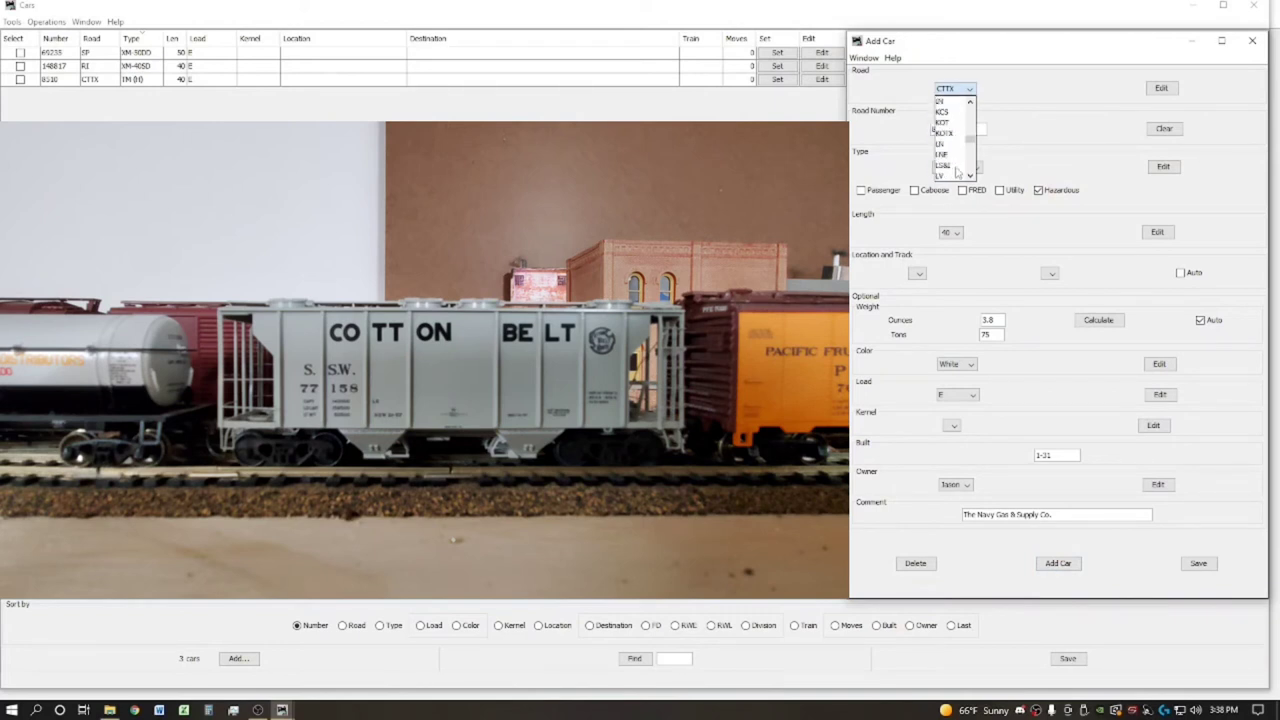
pyautogui.scroll(-6, 956, 172)
pyautogui.scroll(-5, 958, 172)
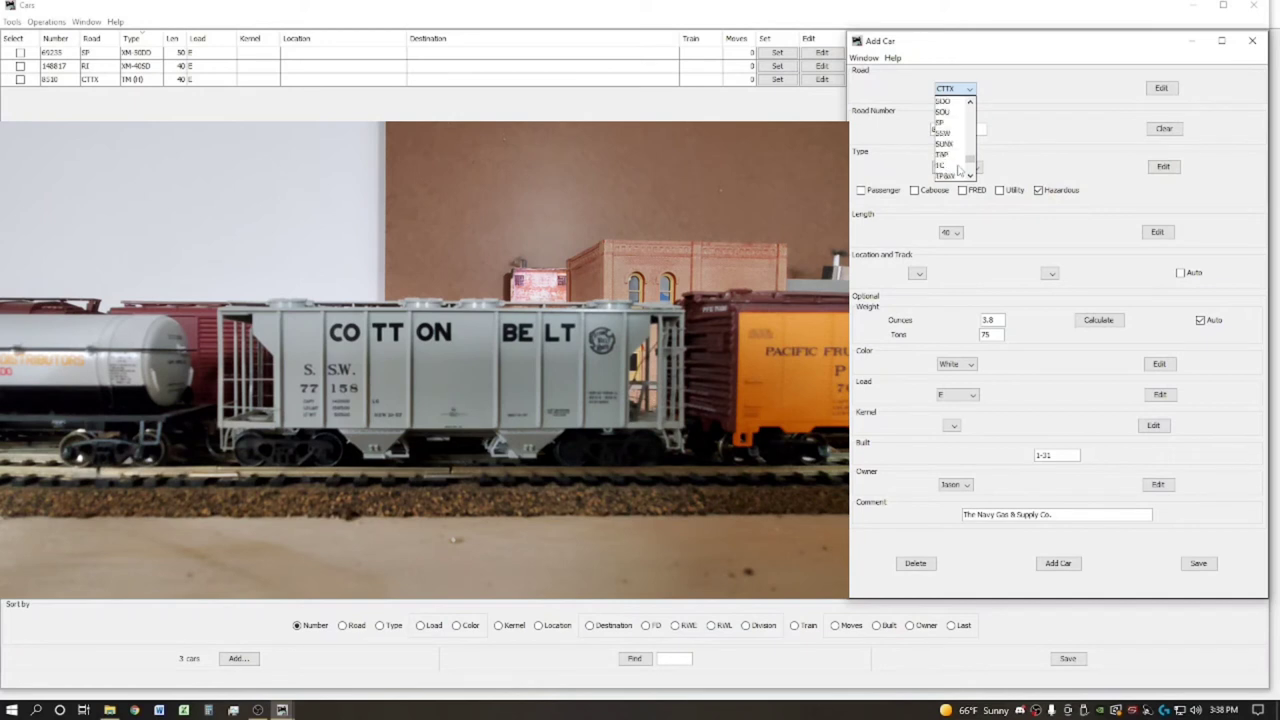
pyautogui.click(943, 133)
pyautogui.moveTo(952, 129); pyautogui.dragTo(913, 131)
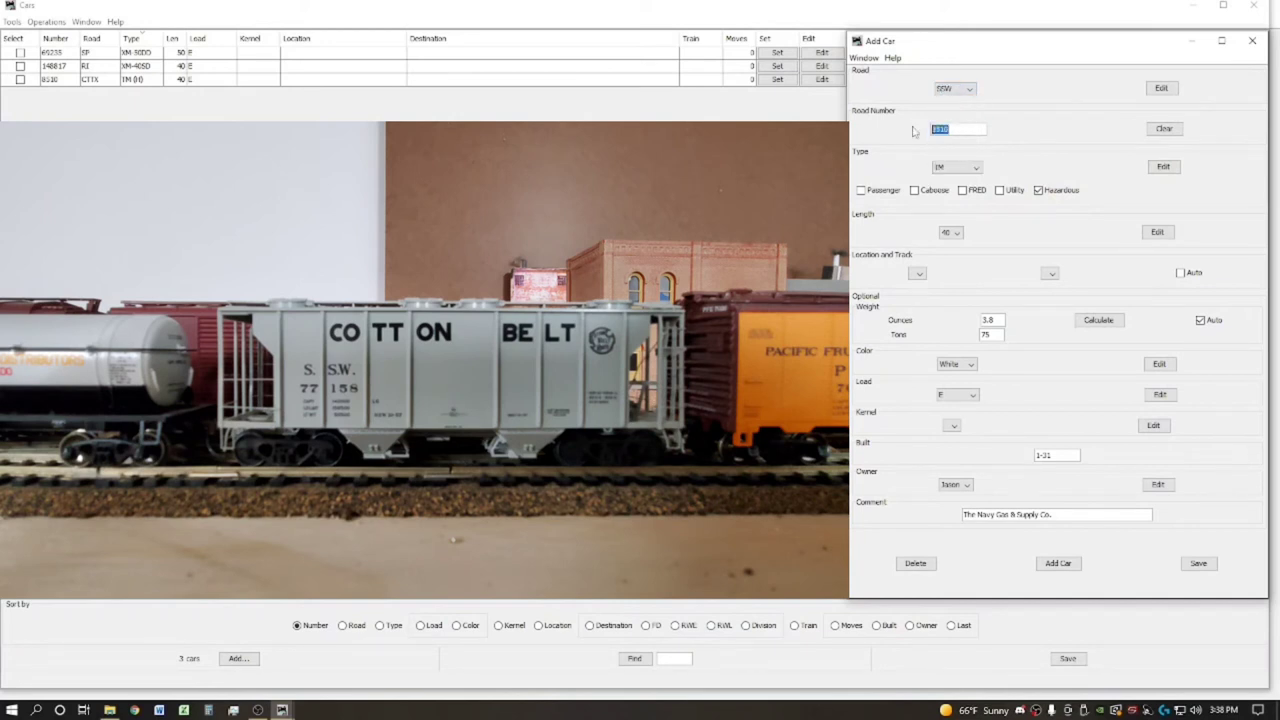
pyautogui.write('77158')
# Set the car type to LO and the colour to Gray
pyautogui.click(968, 167)
pyautogui.moveTo(978, 241); pyautogui.dragTo(978, 223)
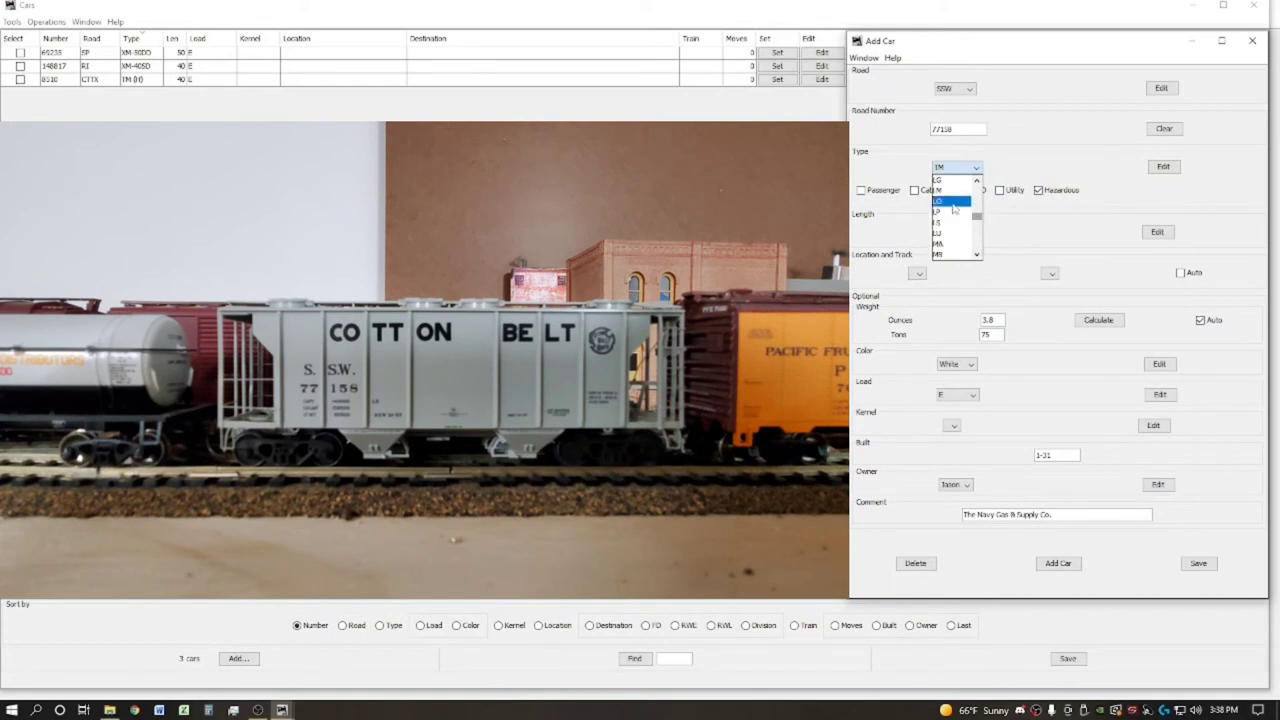
pyautogui.click(948, 200)
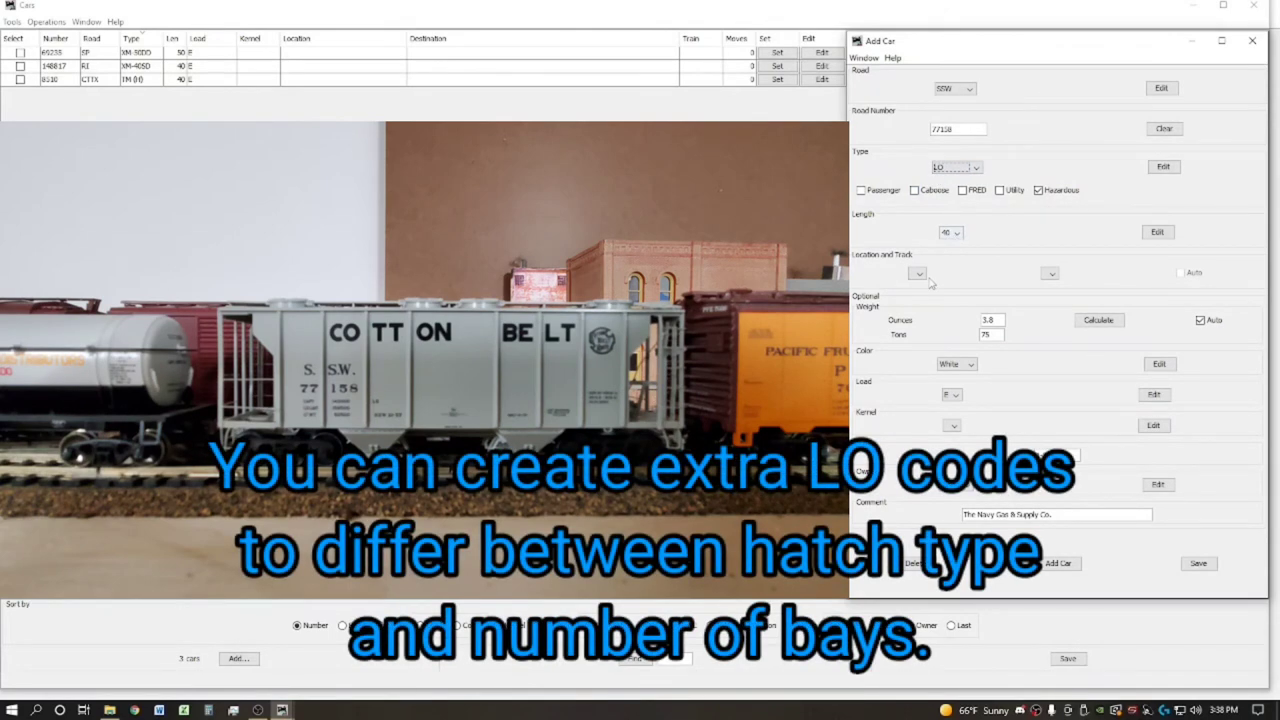
pyautogui.click(969, 364)
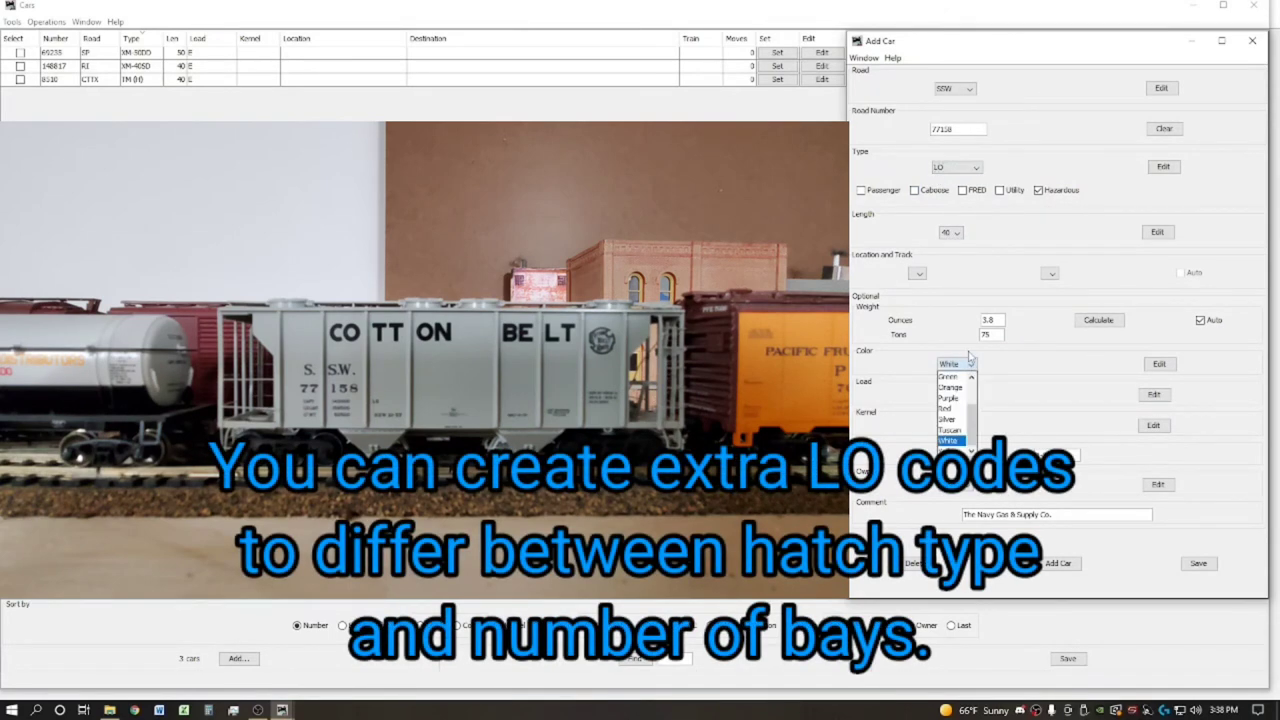
pyautogui.scroll(3, 969, 388)
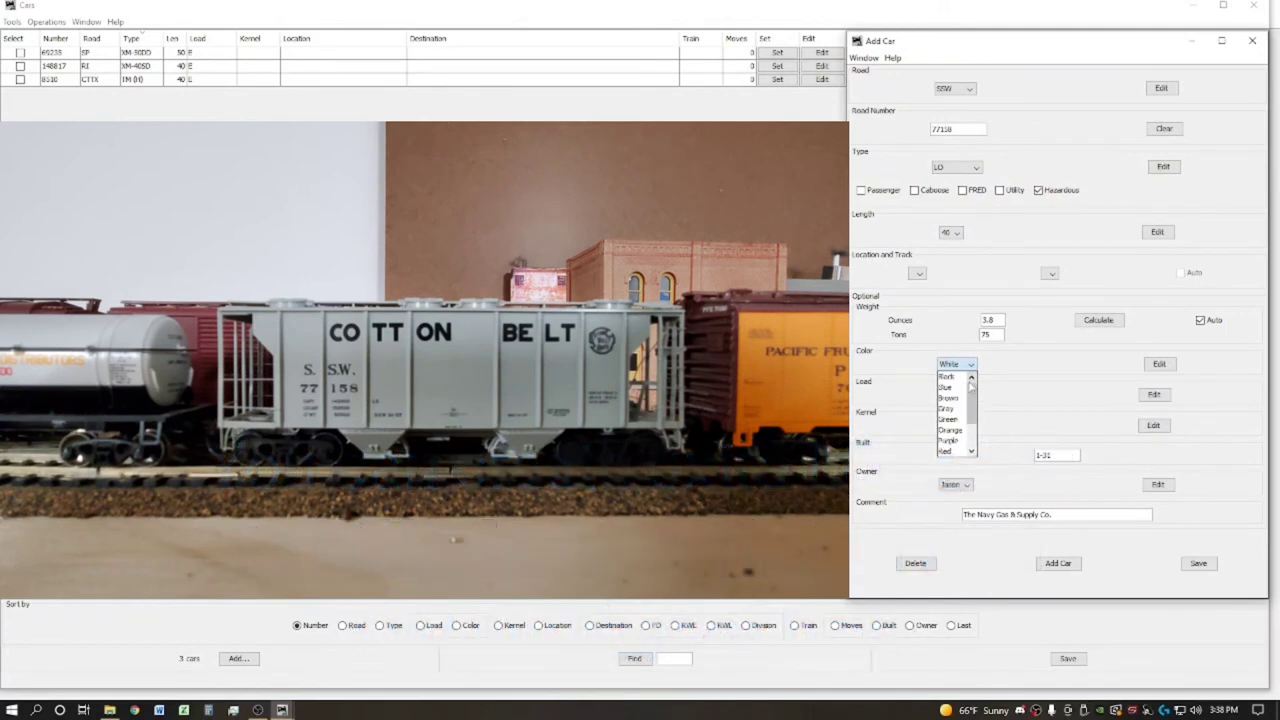
pyautogui.click(965, 395)
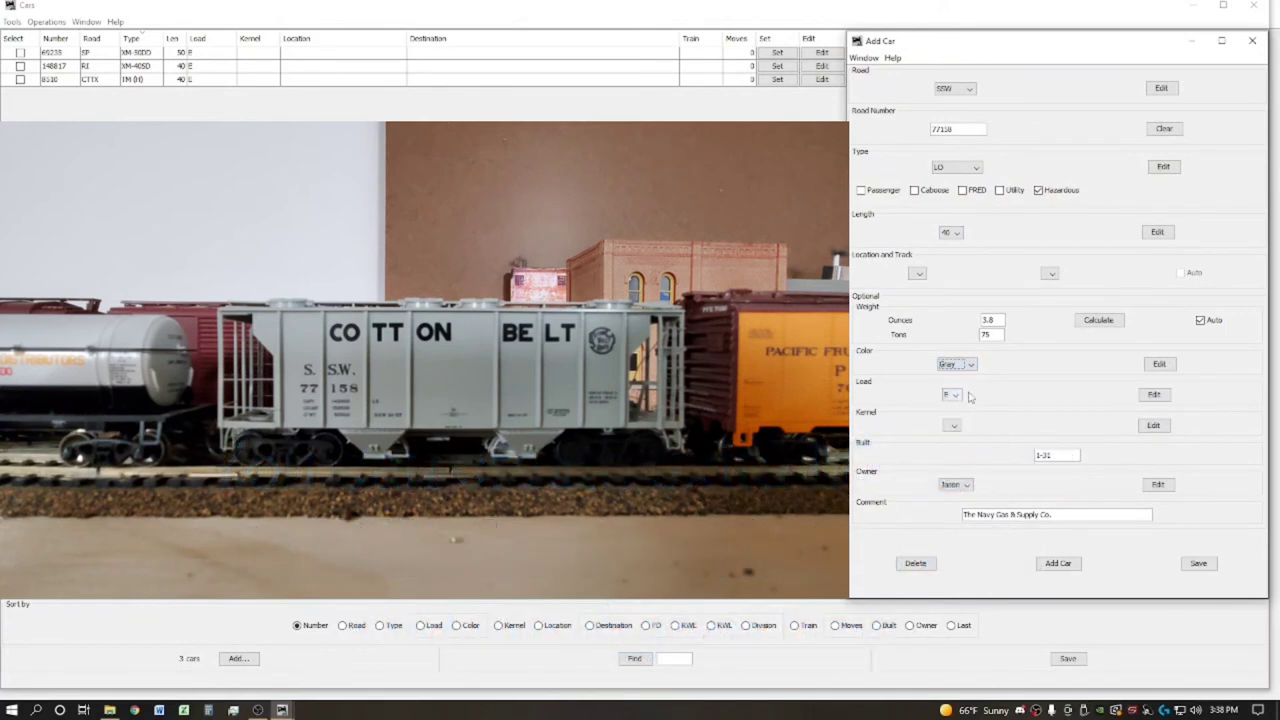
# Add Sand as a load for LO cars and save the load list
pyautogui.click(1152, 396)
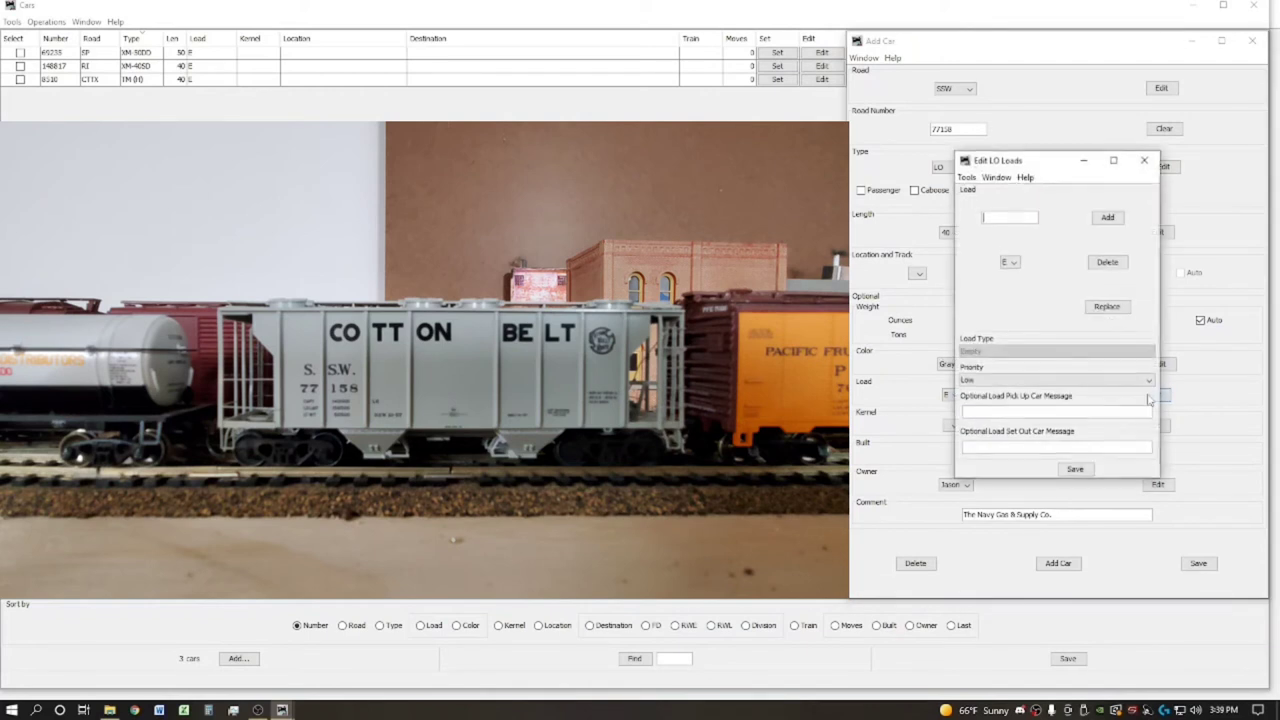
pyautogui.write('Se')
pyautogui.write('nd')
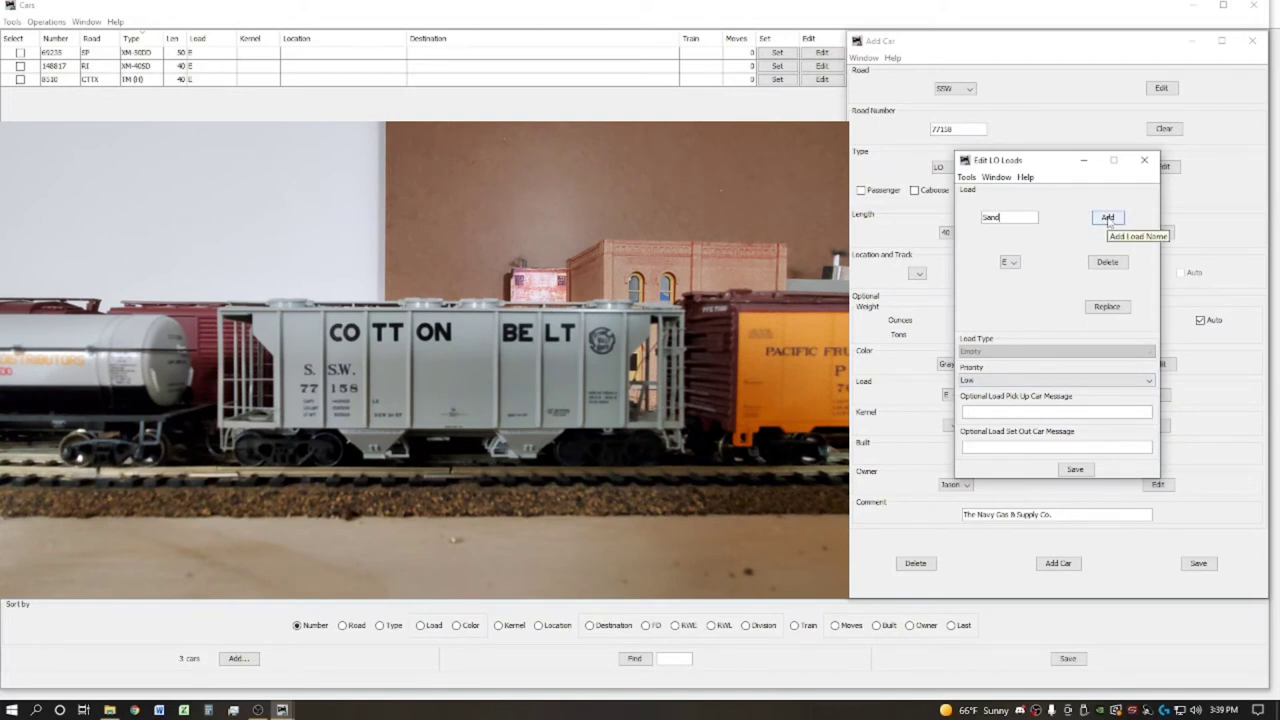
pyautogui.click(1108, 218)
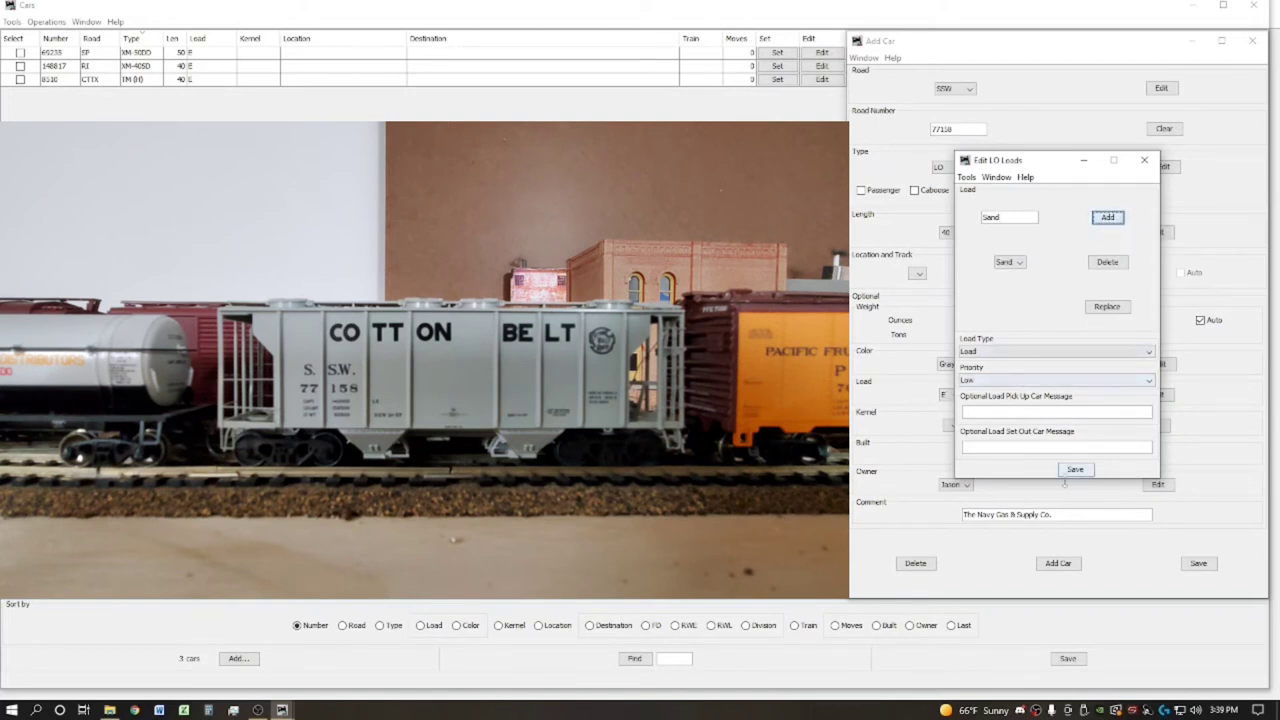
pyautogui.click(1075, 470)
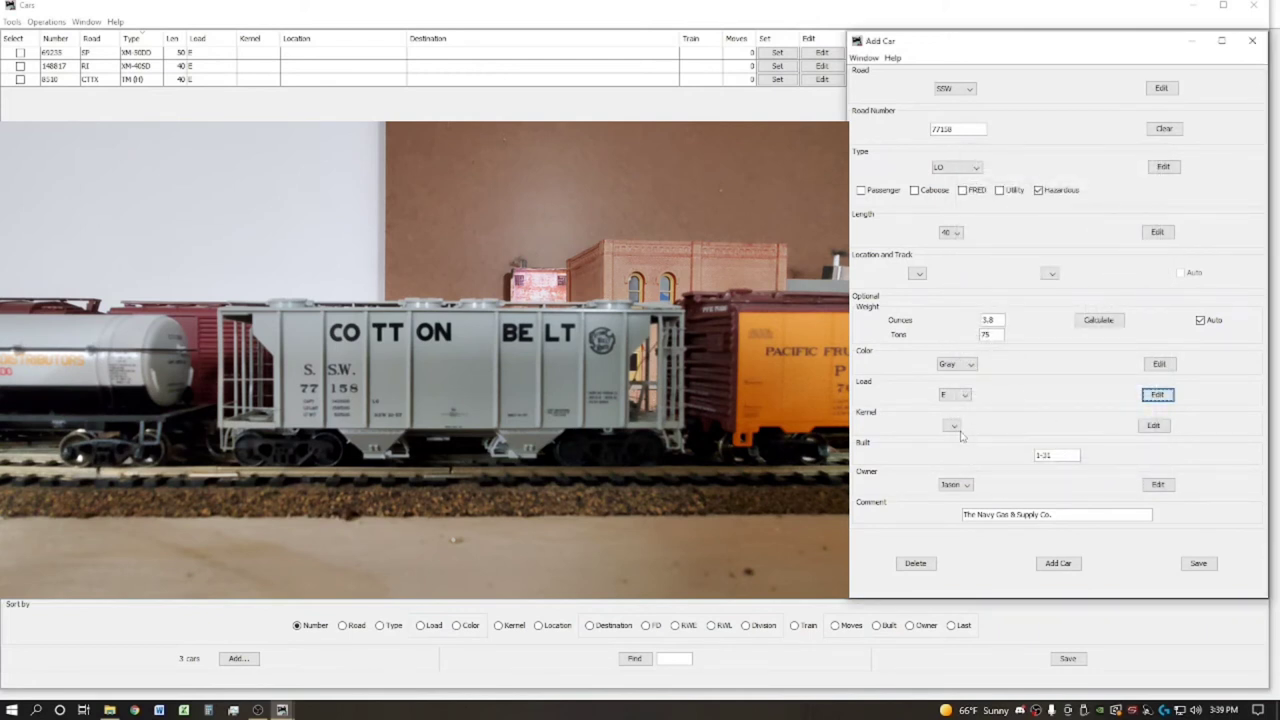
# Change the built date to 10-57 and delete the old comment text
pyautogui.moveTo(1057, 457); pyautogui.dragTo(985, 459)
pyautogui.press('BackSpace')
pyautogui.write('10-')
pyautogui.moveTo(1056, 514); pyautogui.dragTo(965, 514)
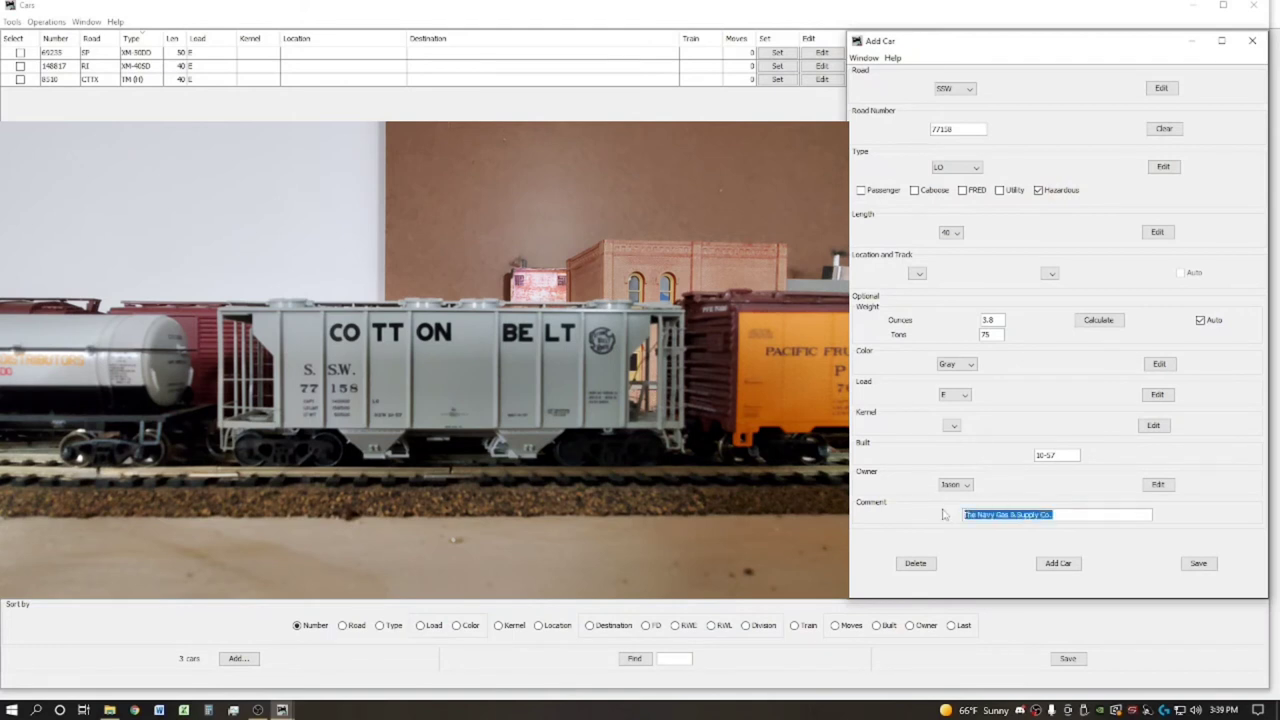
pyautogui.press('BackSpace')
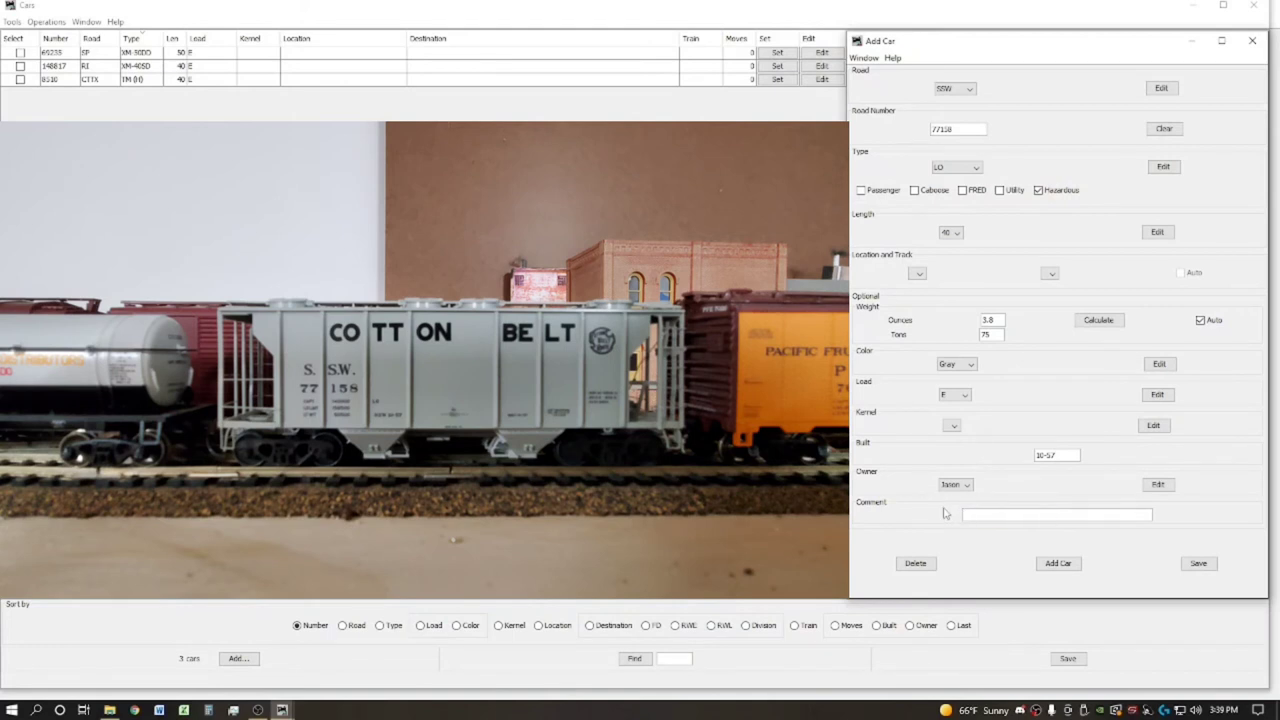
# Add SSW 77158 to the roster, then clear Hazardous and apply that to all LO cars
pyautogui.click(1060, 563)
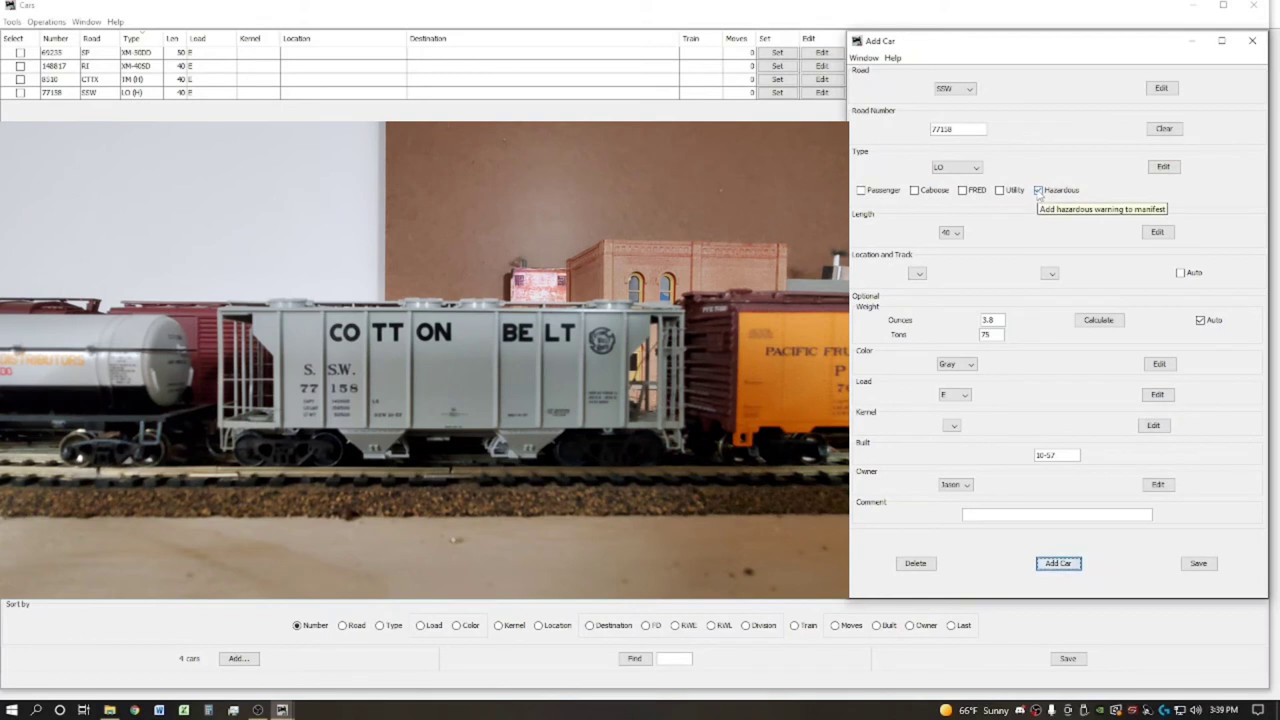
pyautogui.click(1039, 191)
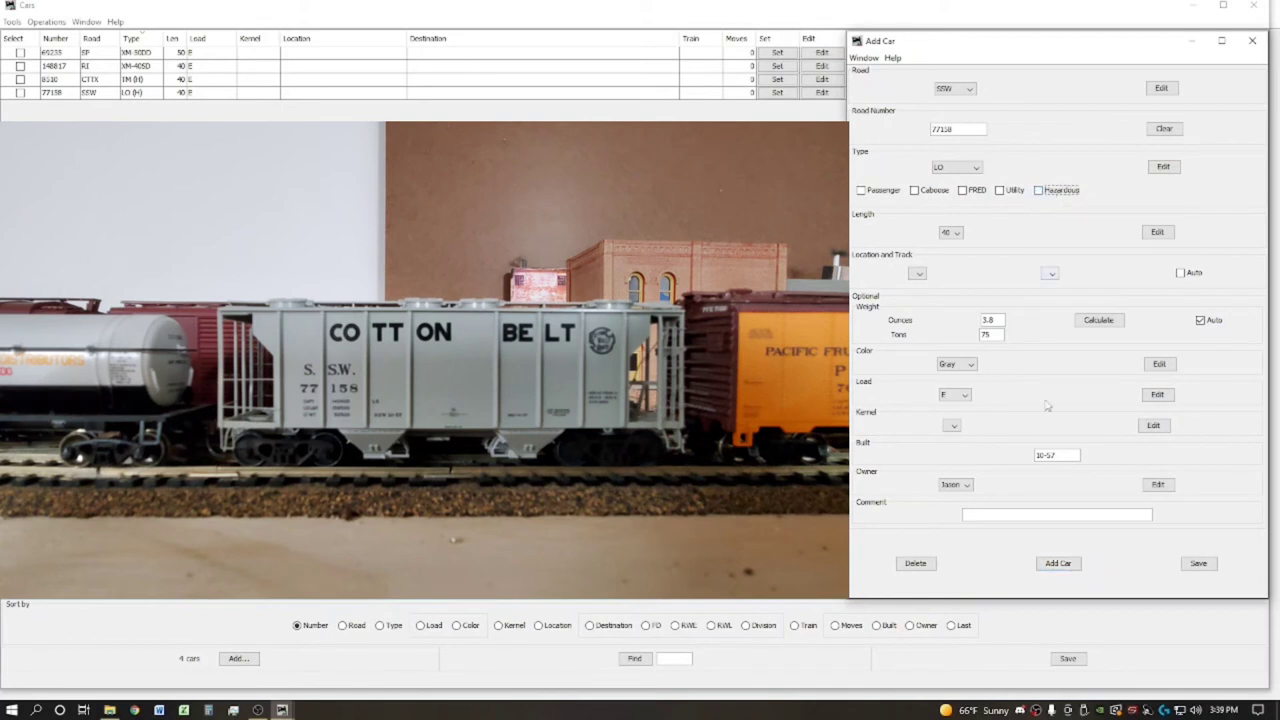
pyautogui.click(1200, 564)
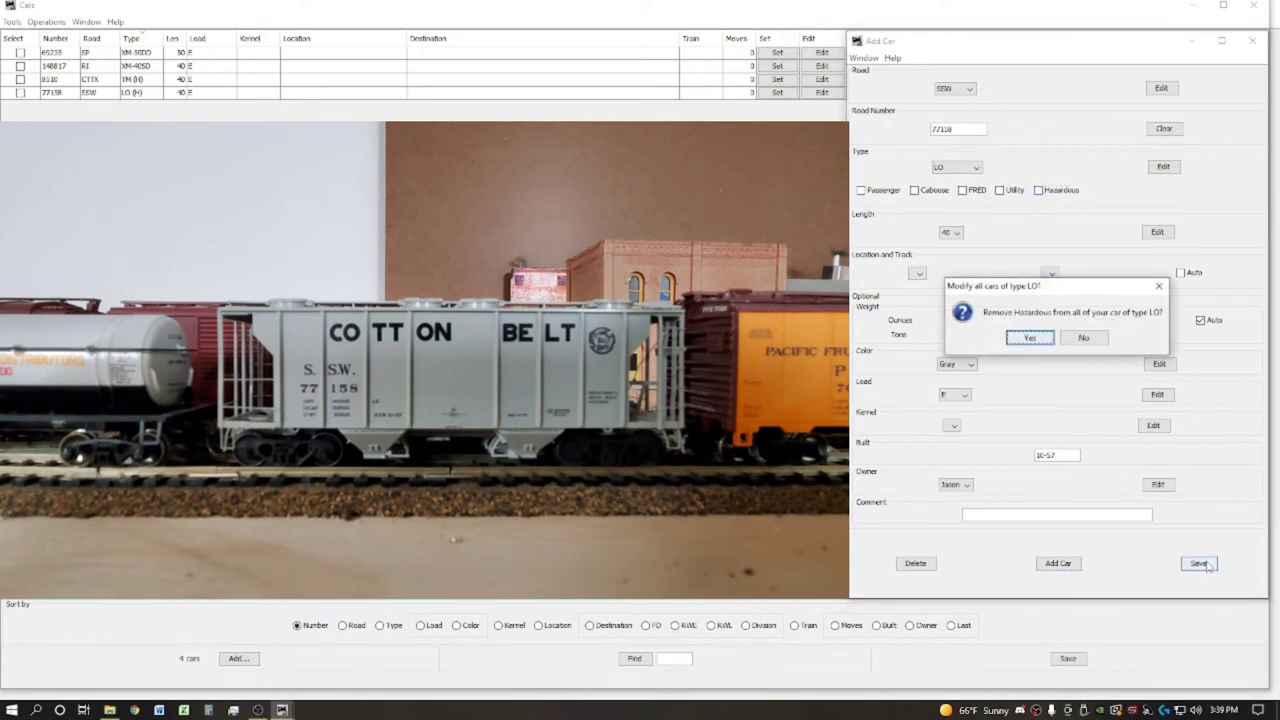
pyautogui.click(1040, 338)
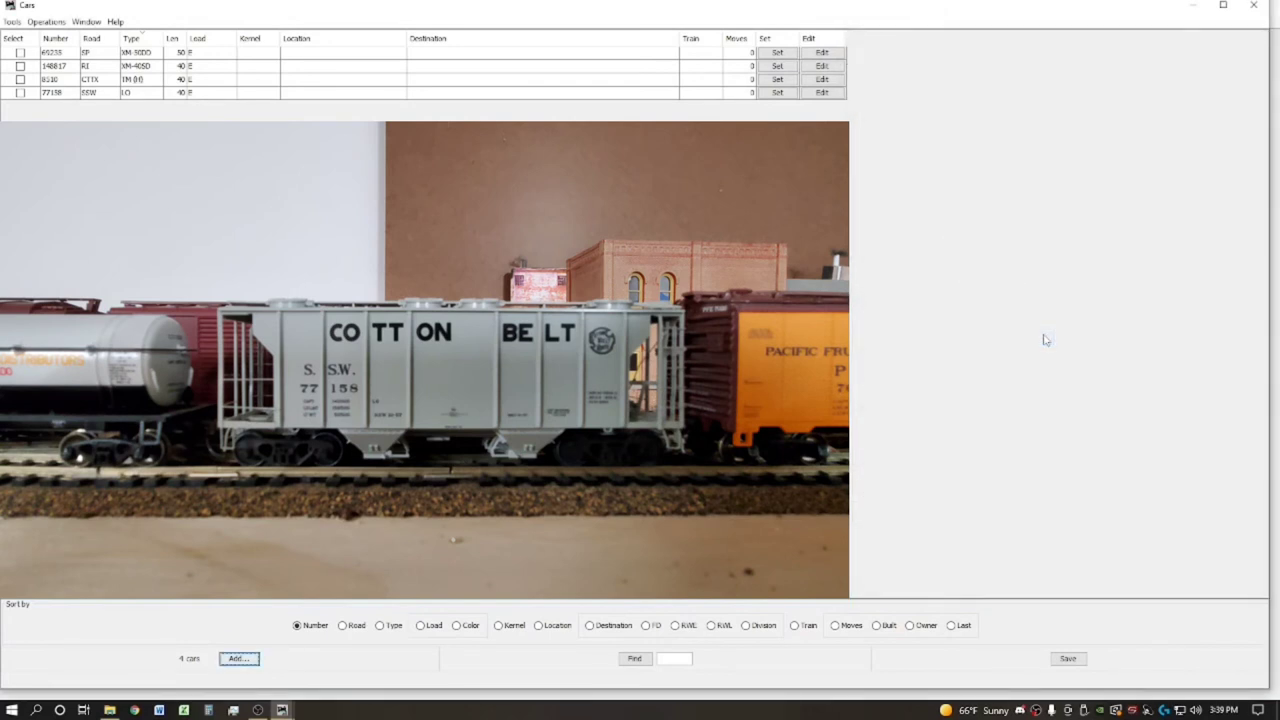
# Open a blank Add Car form from the Cars window
pyautogui.click(239, 658)
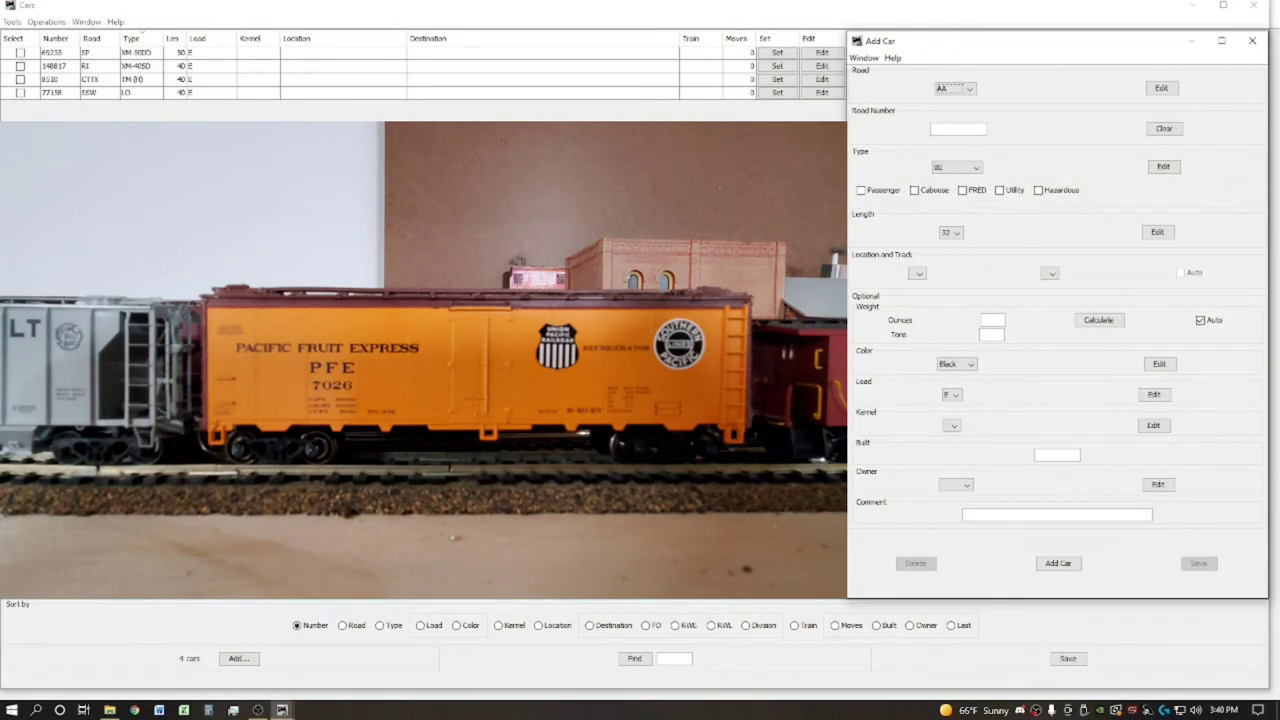
# Set the new car's road to PFE, road number 7026, and type RS
pyautogui.click(969, 90)
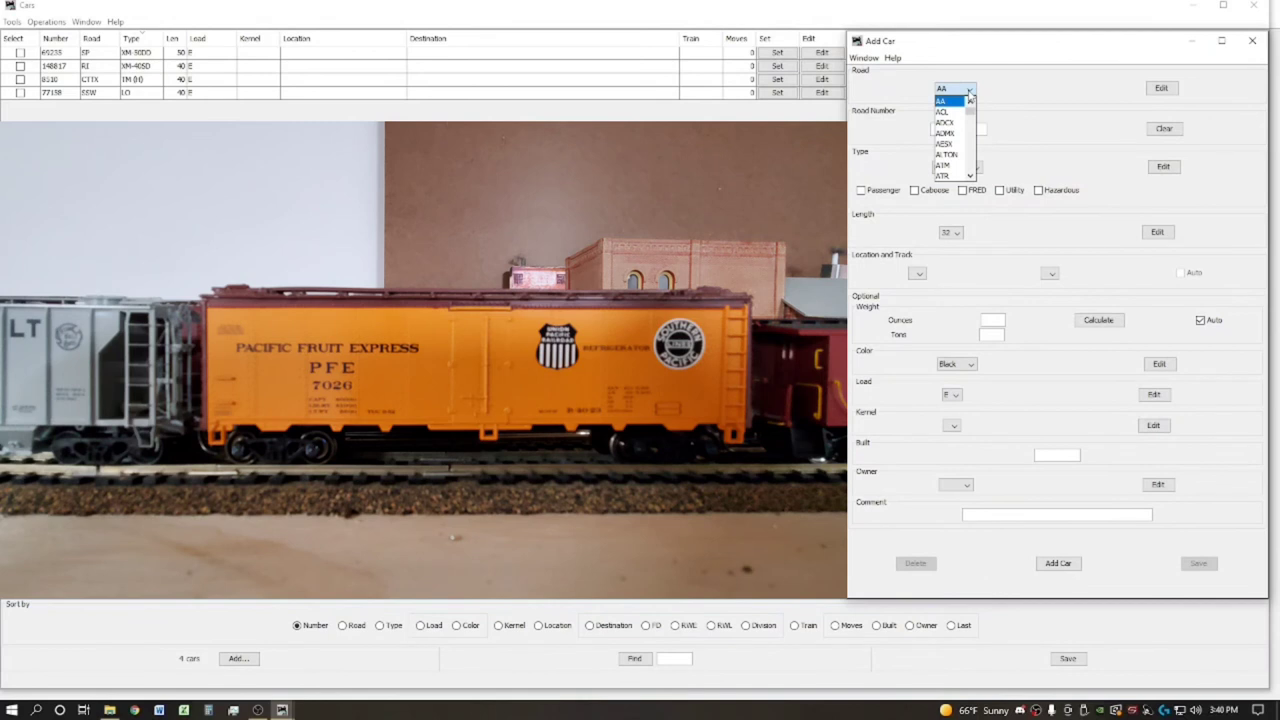
pyautogui.write('pfe')
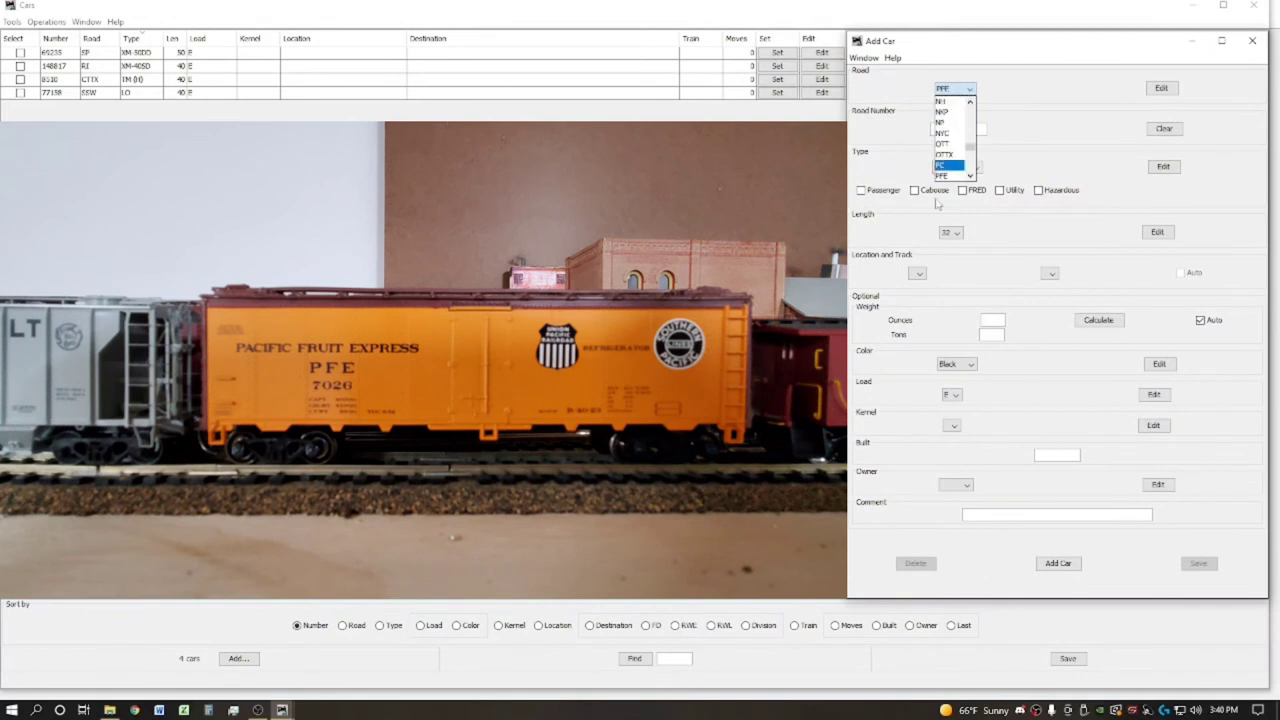
pyautogui.click(955, 130)
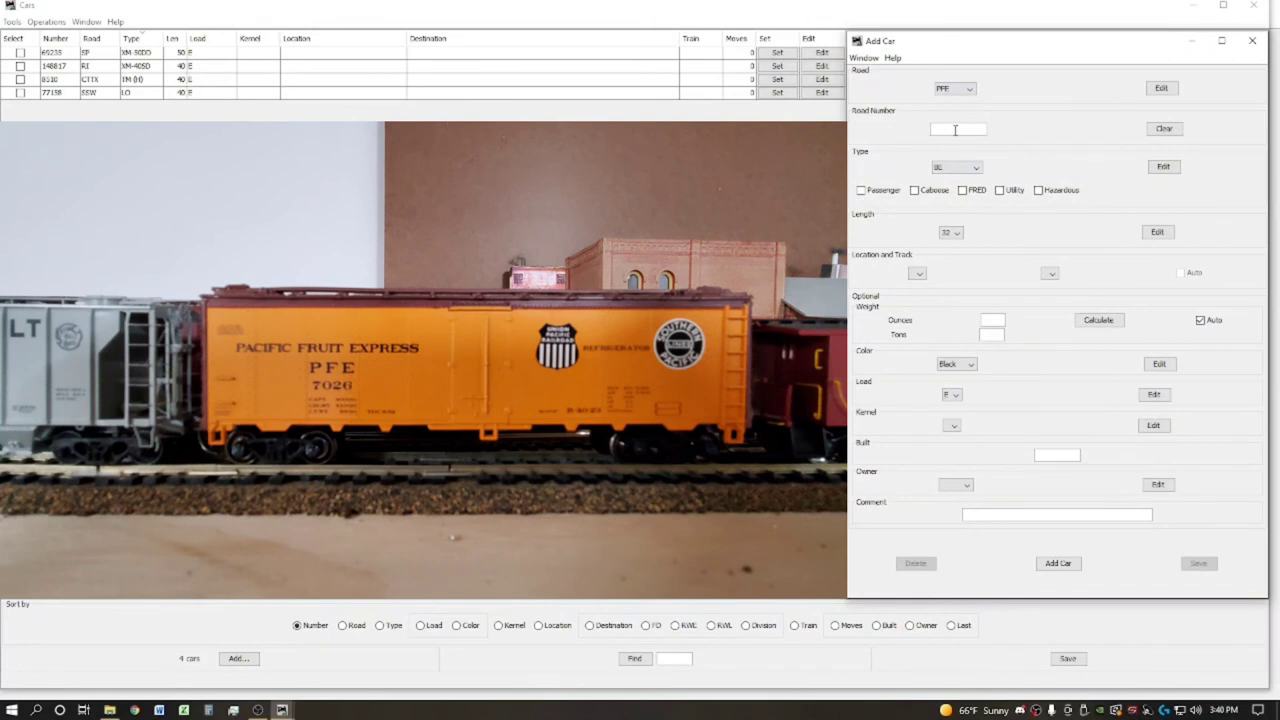
pyautogui.write('7026')
pyautogui.click(968, 166)
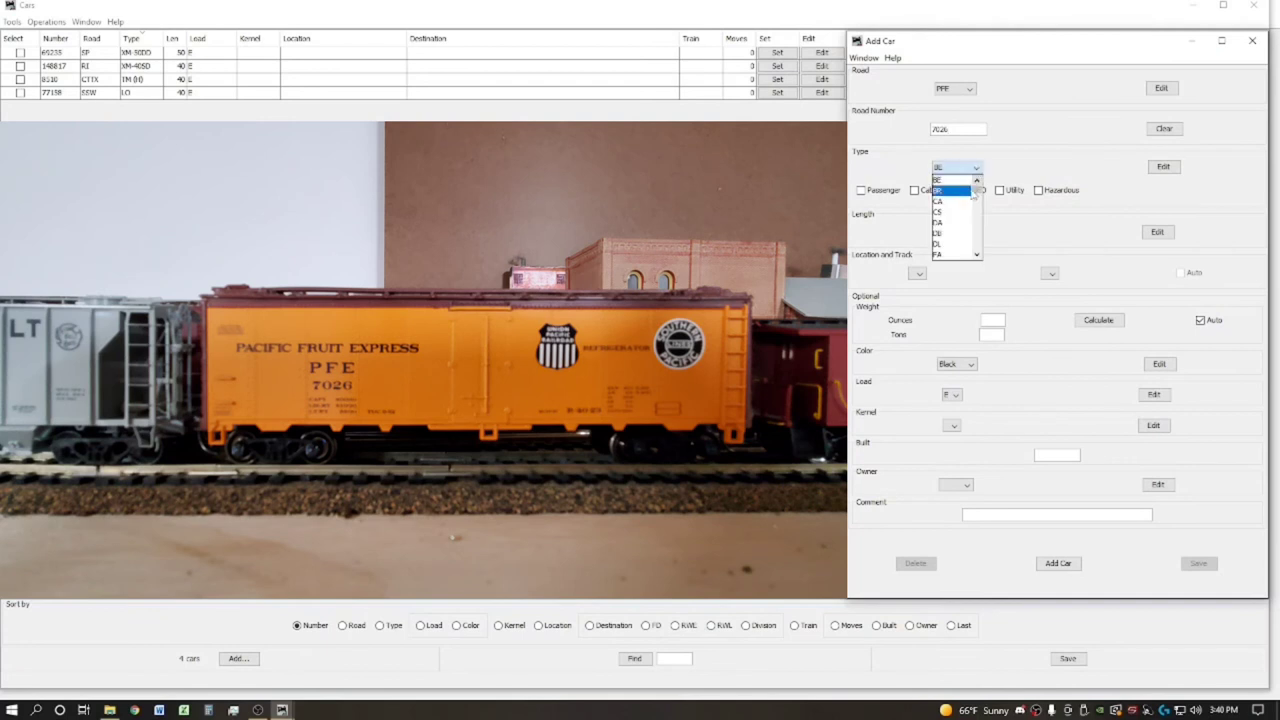
pyautogui.moveTo(978, 197); pyautogui.dragTo(984, 236)
pyautogui.click(942, 224)
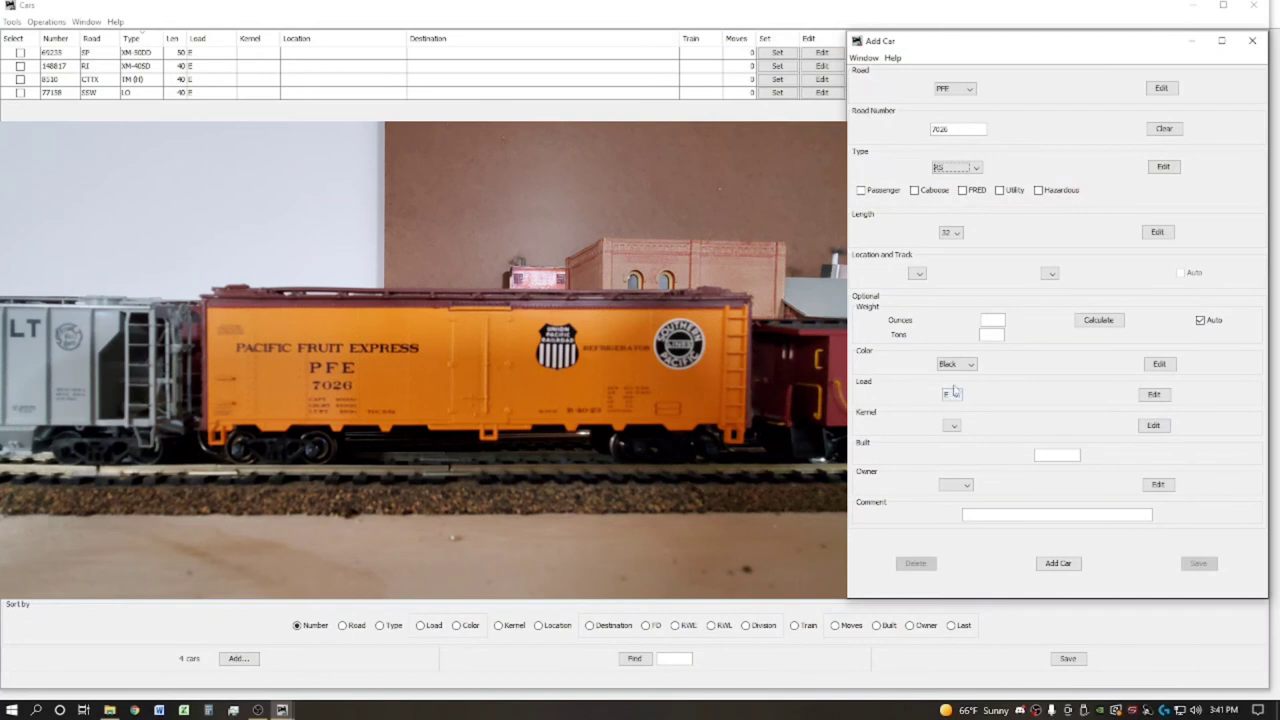
# Add RS-Produce as a new car type
pyautogui.click(1165, 168)
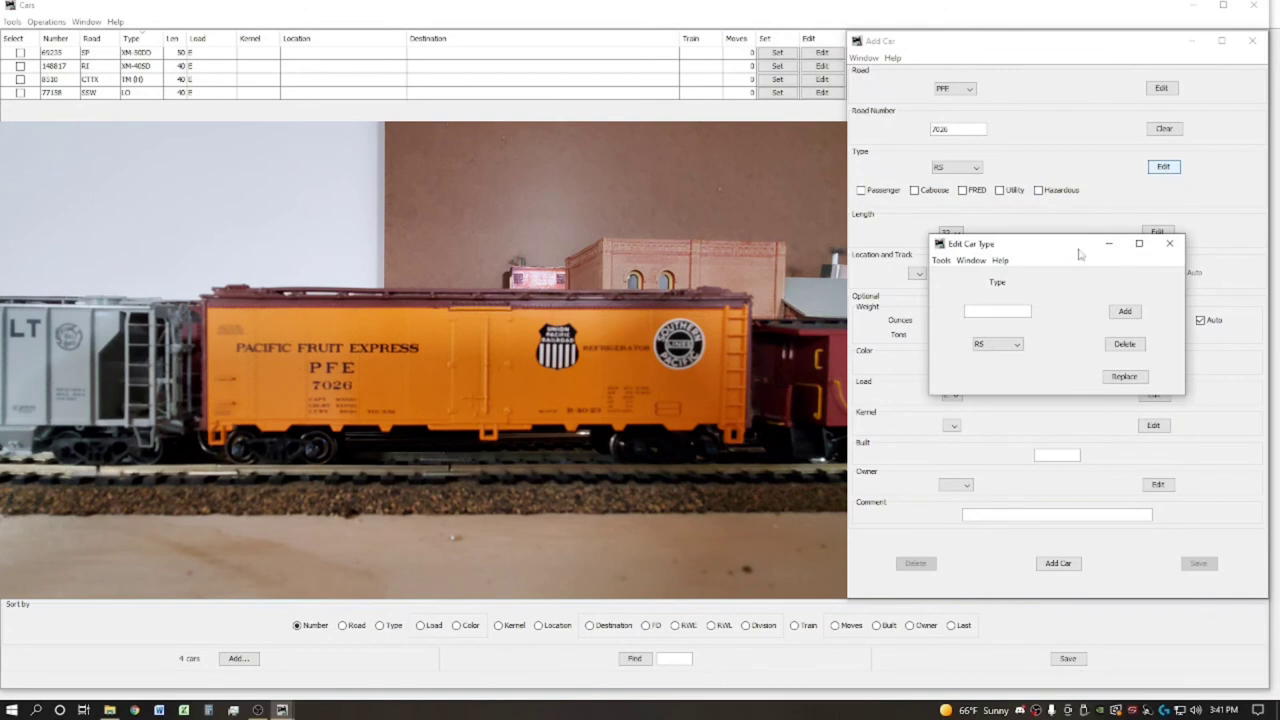
pyautogui.write('RS-Produce')
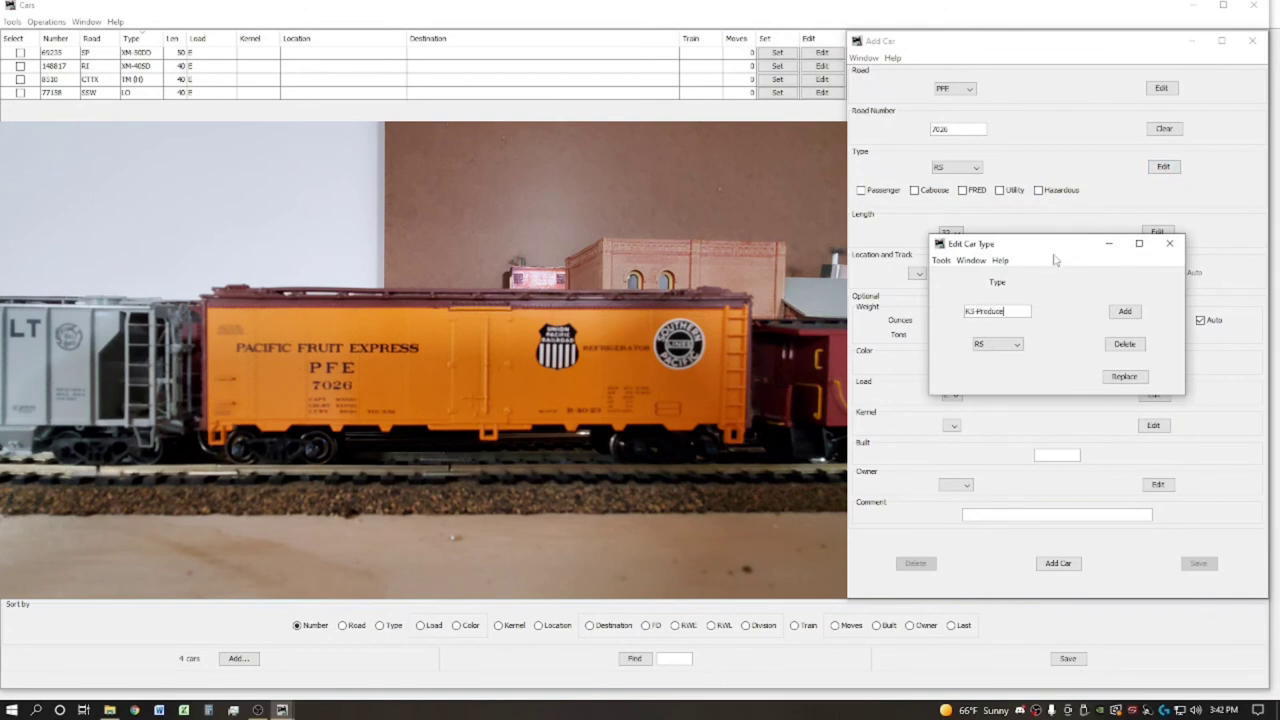
pyautogui.click(1124, 311)
pyautogui.click(1169, 243)
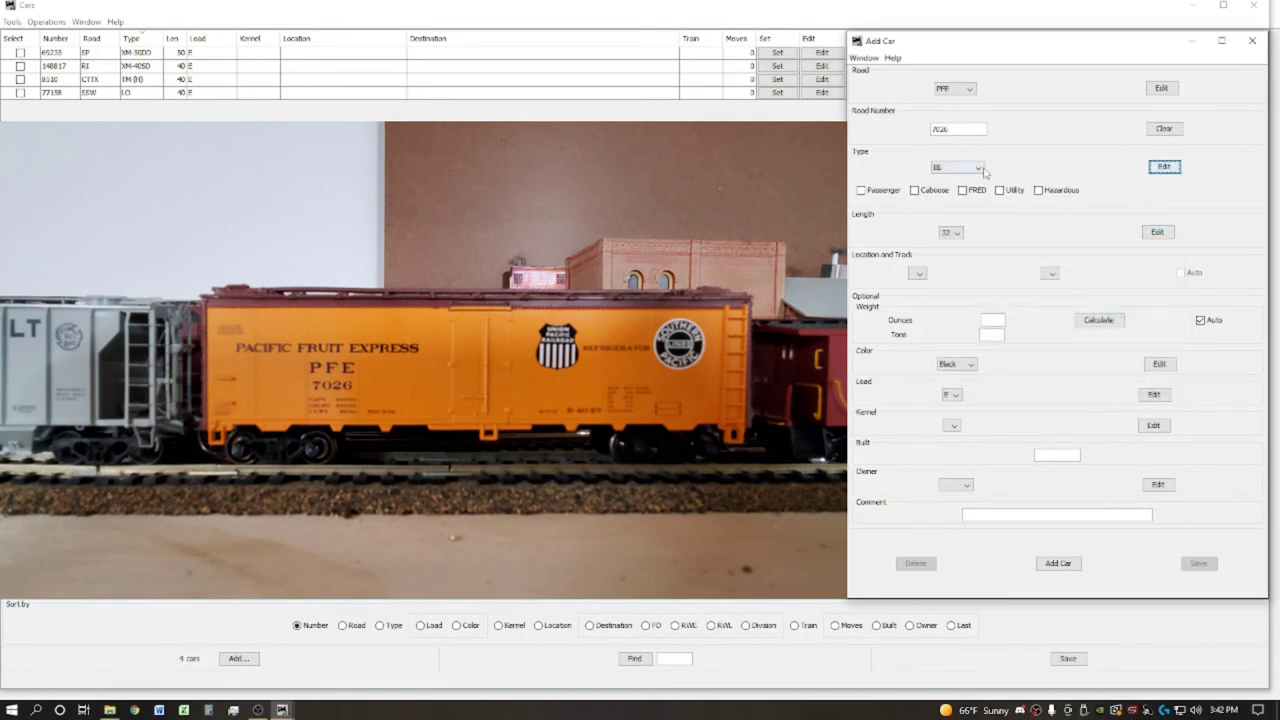
# Make the car type RS-Produce, length 40, colour Orange, and bring up RS-Produce loads
pyautogui.click(977, 167)
pyautogui.moveTo(979, 192); pyautogui.dragTo(985, 233)
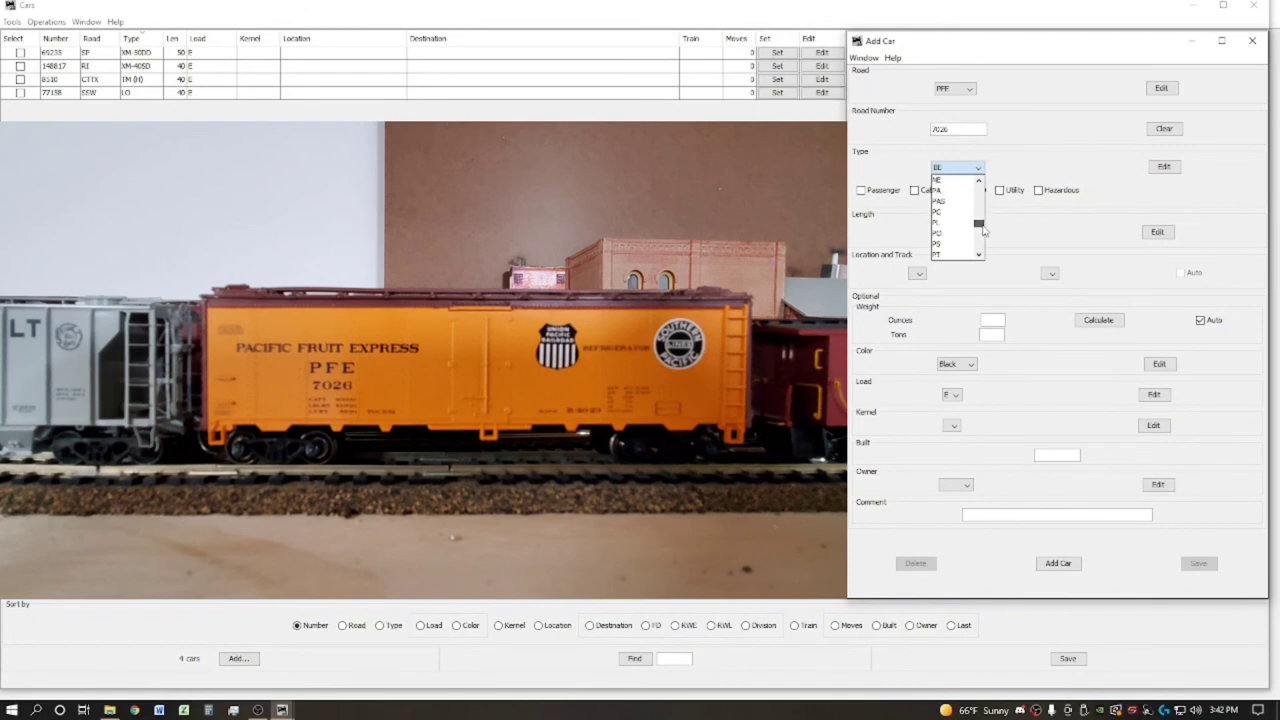
pyautogui.click(957, 236)
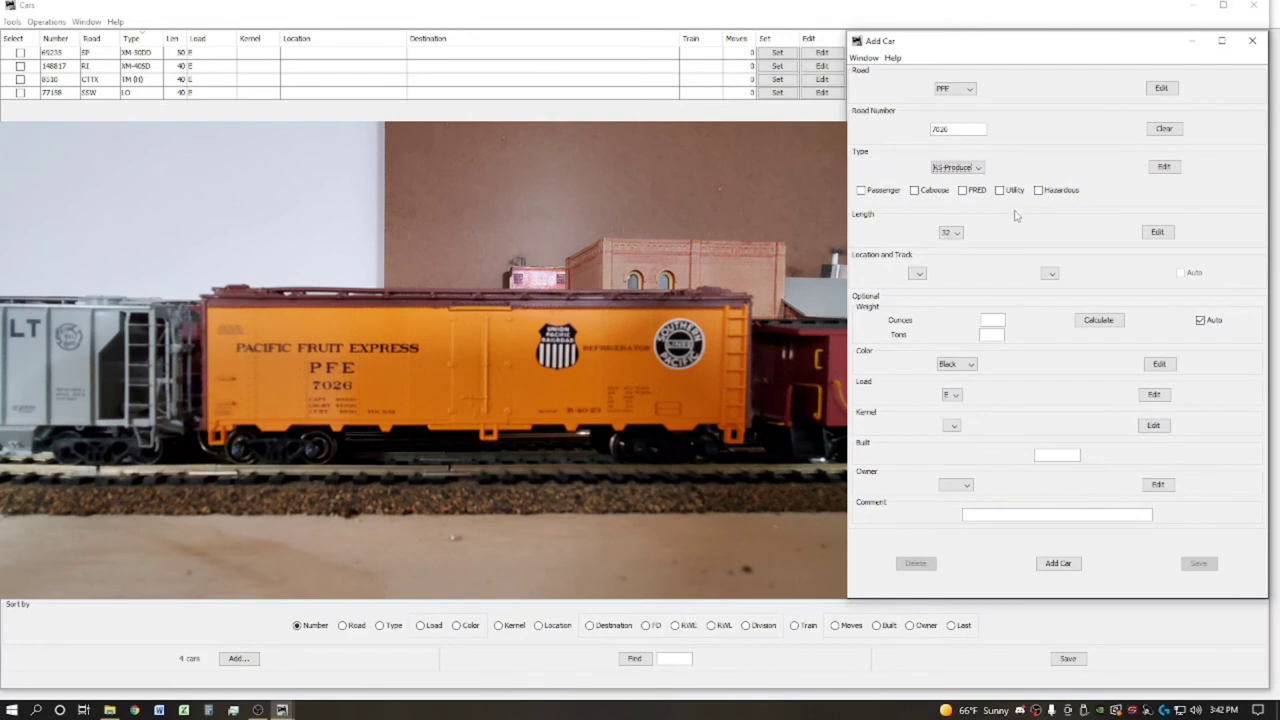
pyautogui.click(956, 232)
pyautogui.click(948, 293)
pyautogui.click(960, 364)
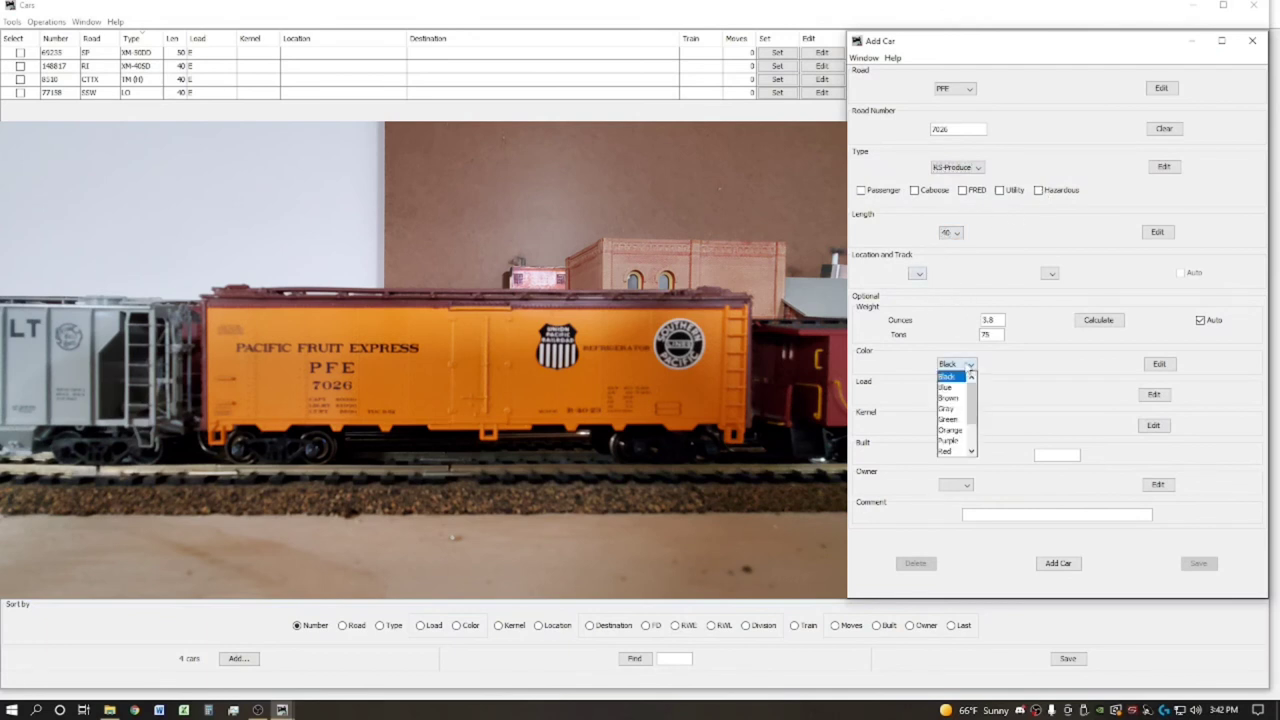
pyautogui.click(955, 430)
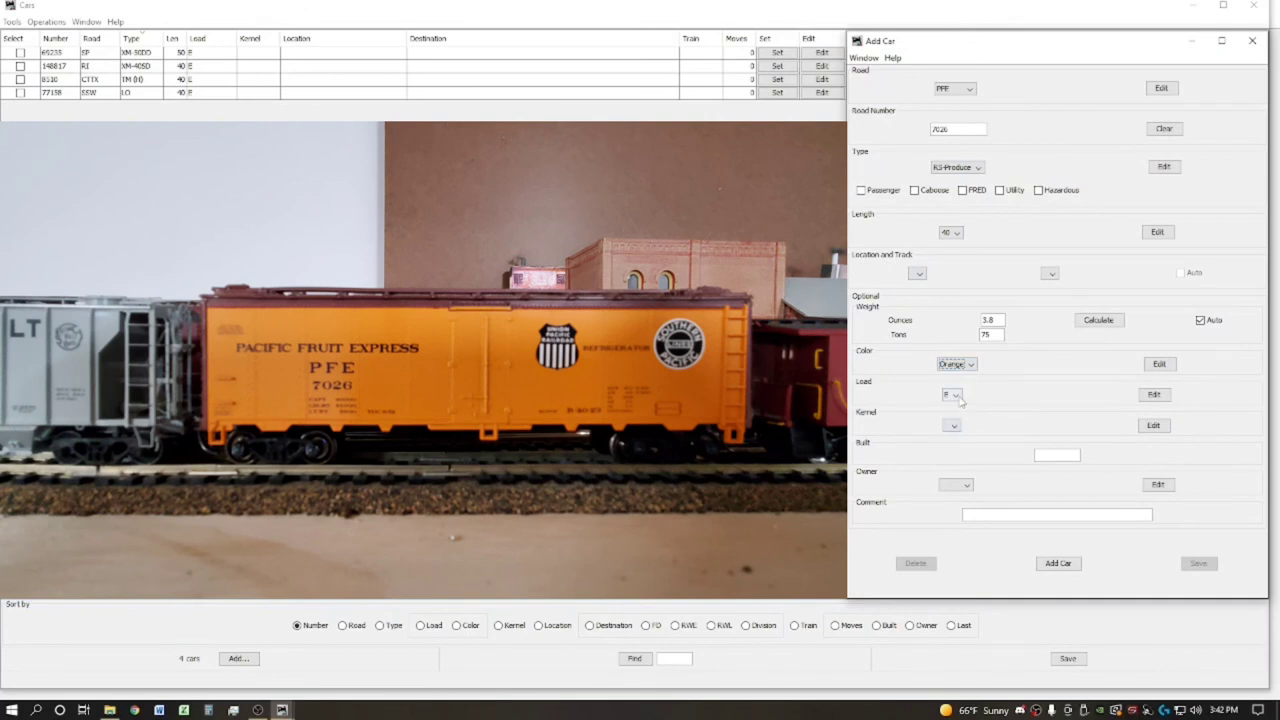
pyautogui.click(1146, 398)
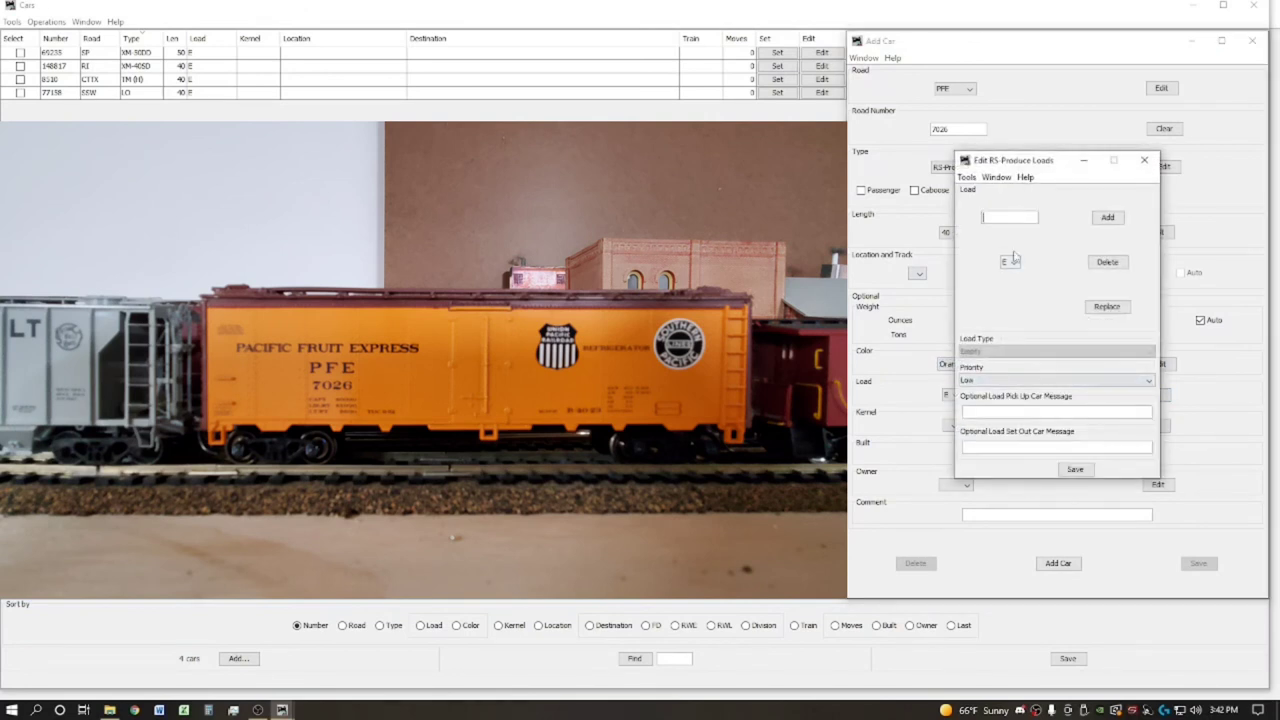
# Save a High-priority Produce load with set-out message 'Yard Classification 1 Ice Dock when Loaded'
pyautogui.write('Produce')
pyautogui.click(1031, 381)
pyautogui.click(1028, 406)
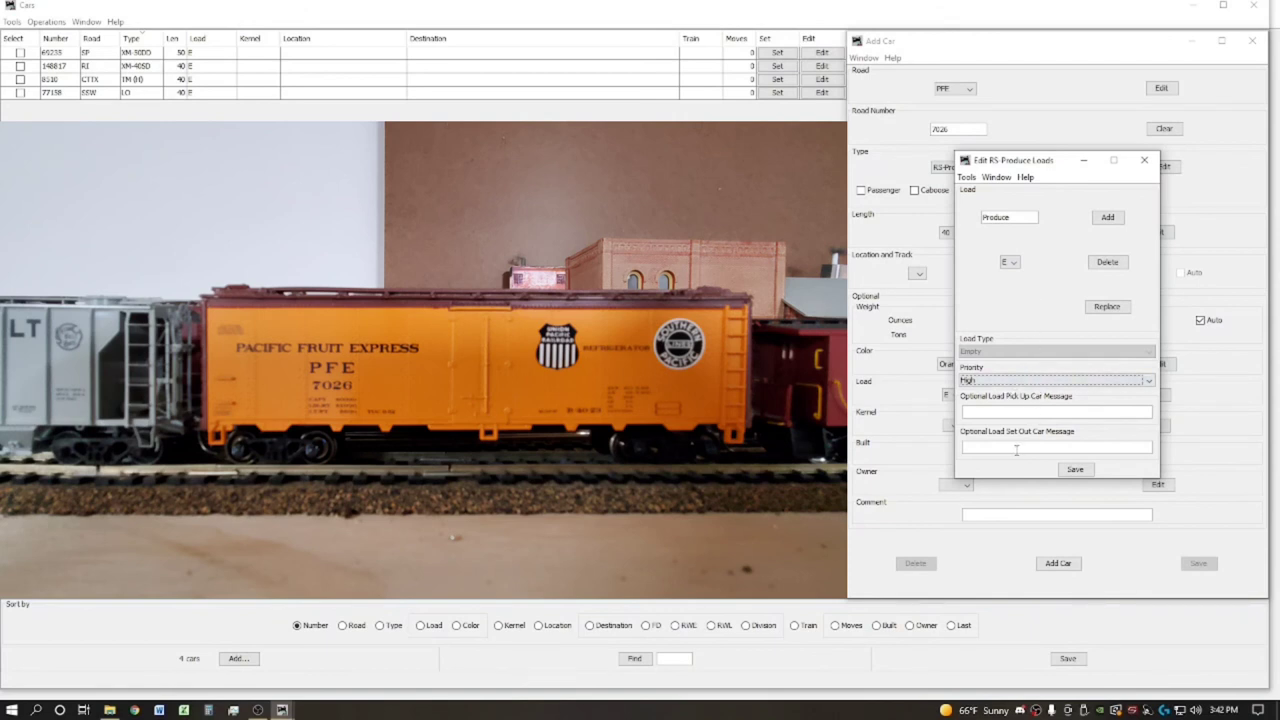
pyautogui.click(1027, 446)
pyautogui.write('Yard Classifi')
pyautogui.write('cation 1 Ic')
pyautogui.write('e Dock when Loa')
pyautogui.write('ded')
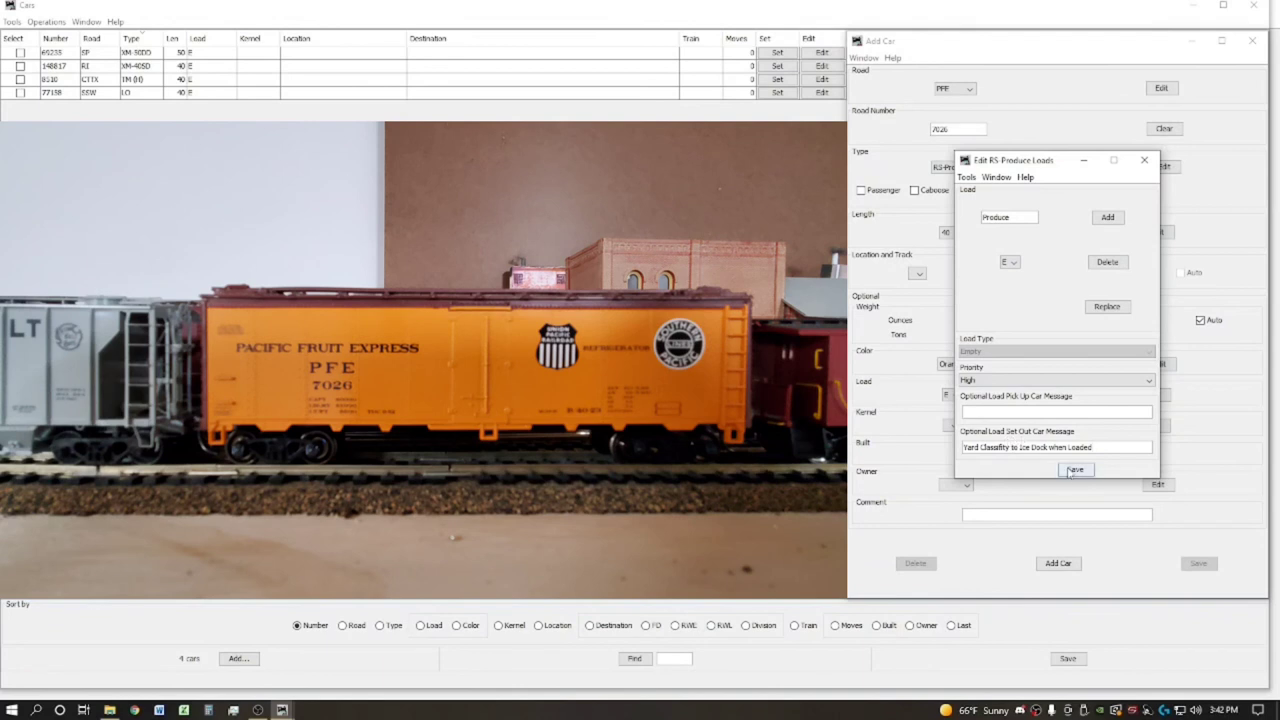
pyautogui.click(1073, 472)
pyautogui.click(1075, 470)
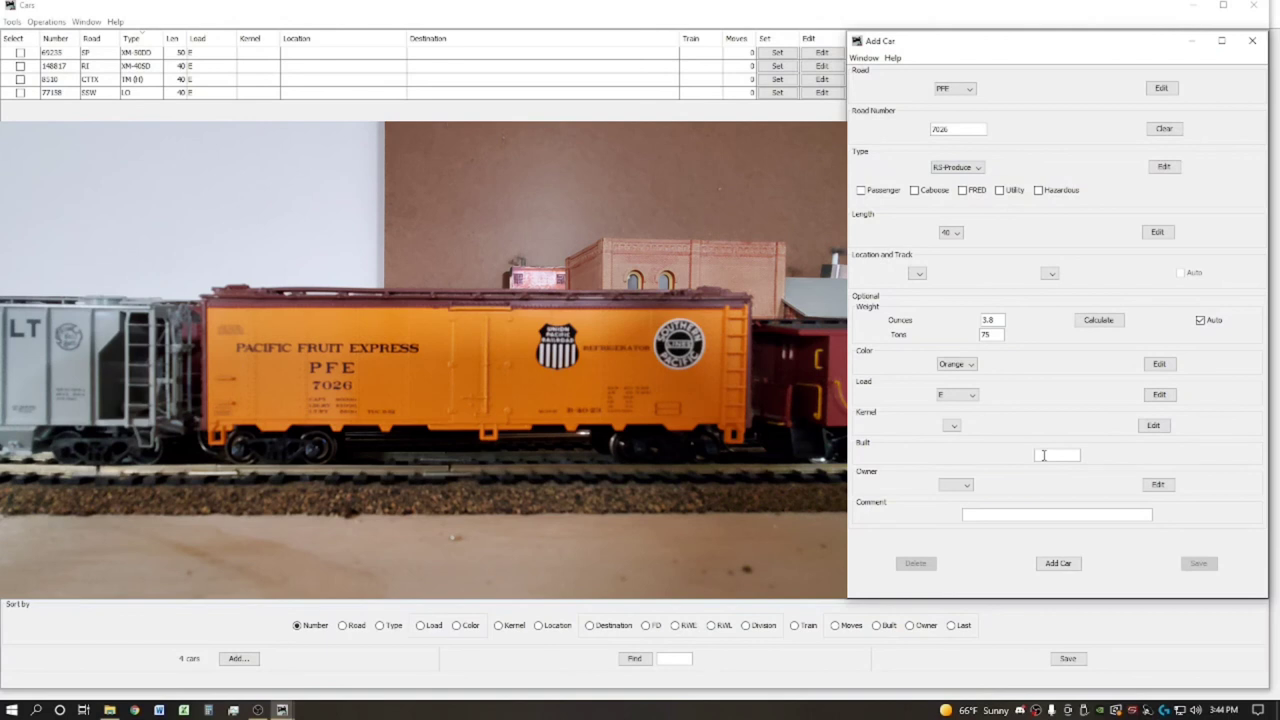
# Enter built date 5-, pick the owner, comment 'UP / SP Heralds', and add PFE 7026
pyautogui.write('5-47')
pyautogui.click(967, 485)
pyautogui.click(963, 510)
pyautogui.click(990, 513)
pyautogui.click(990, 513)
pyautogui.write('UP / SP Heralds')
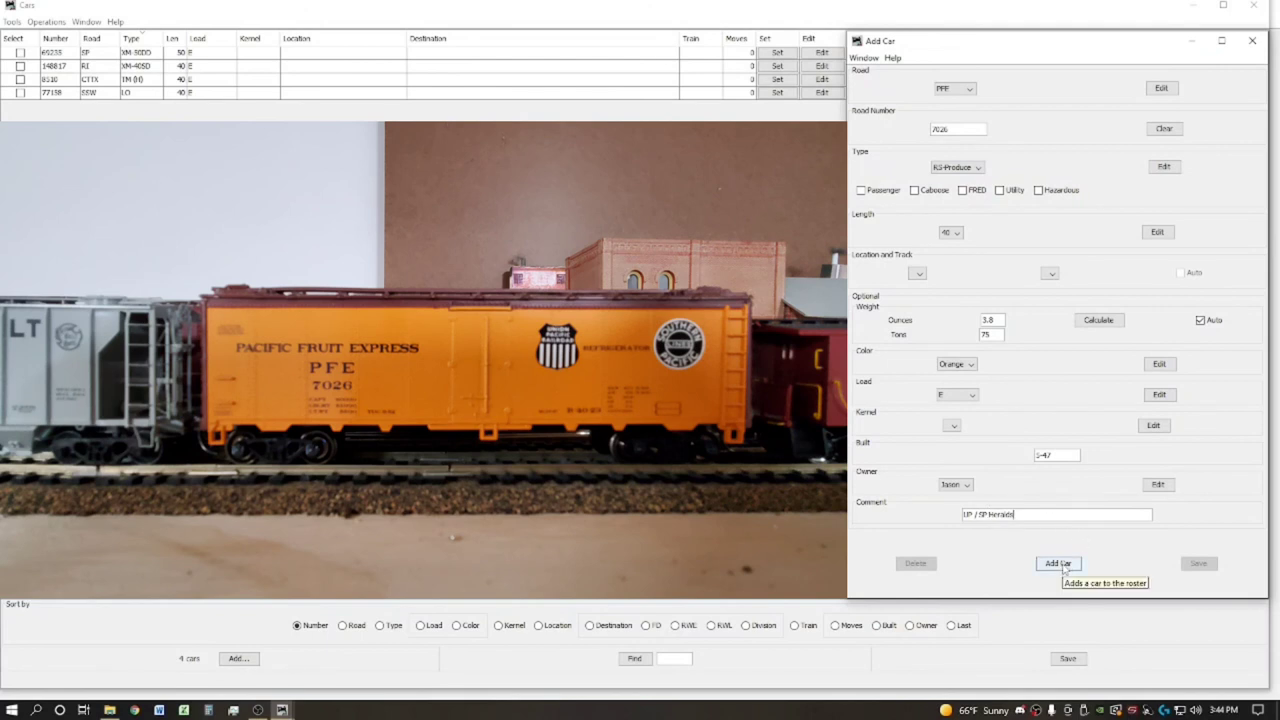
pyautogui.click(1058, 563)
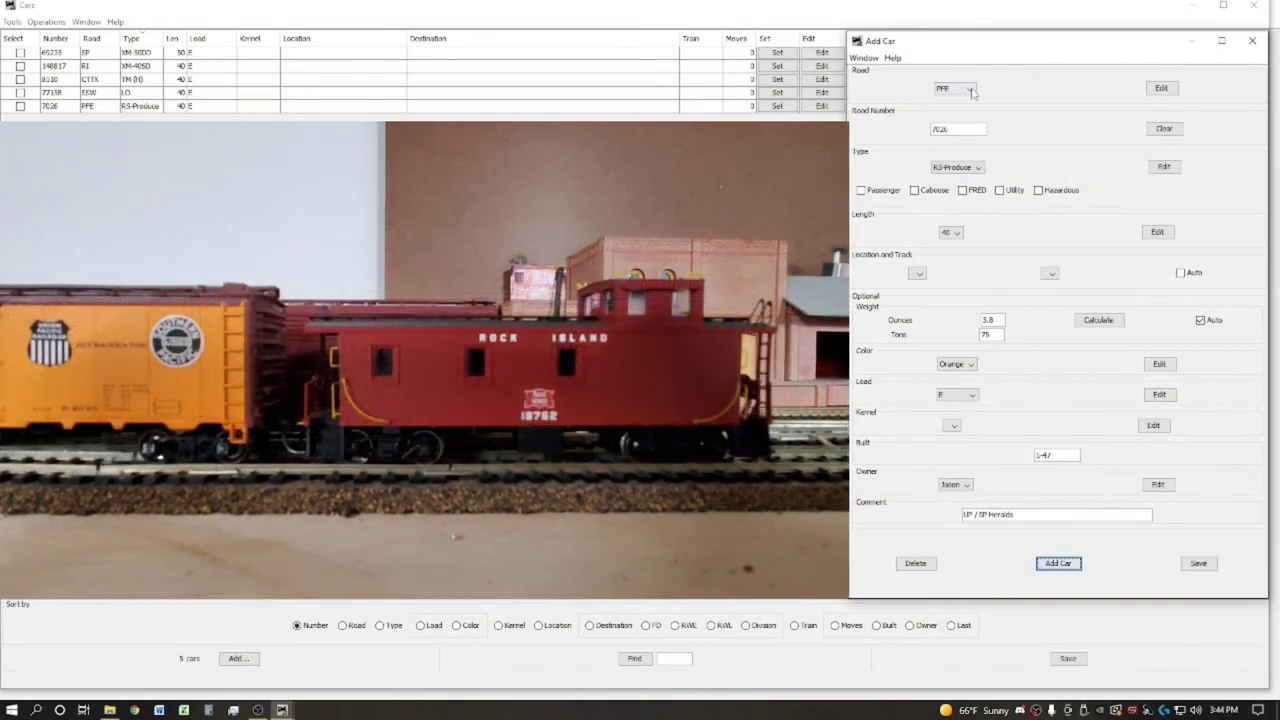
# Set the next car's road to RI with road number 18762
pyautogui.click(969, 89)
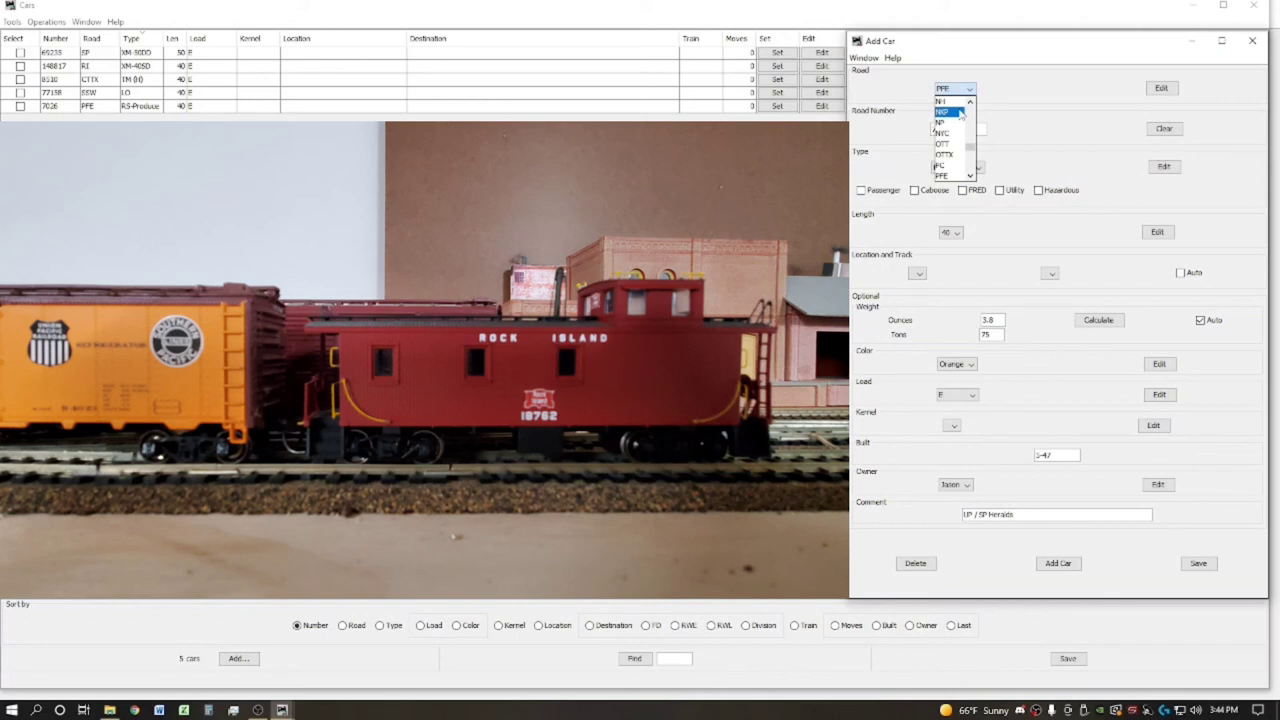
pyautogui.scroll(-3, 955, 140)
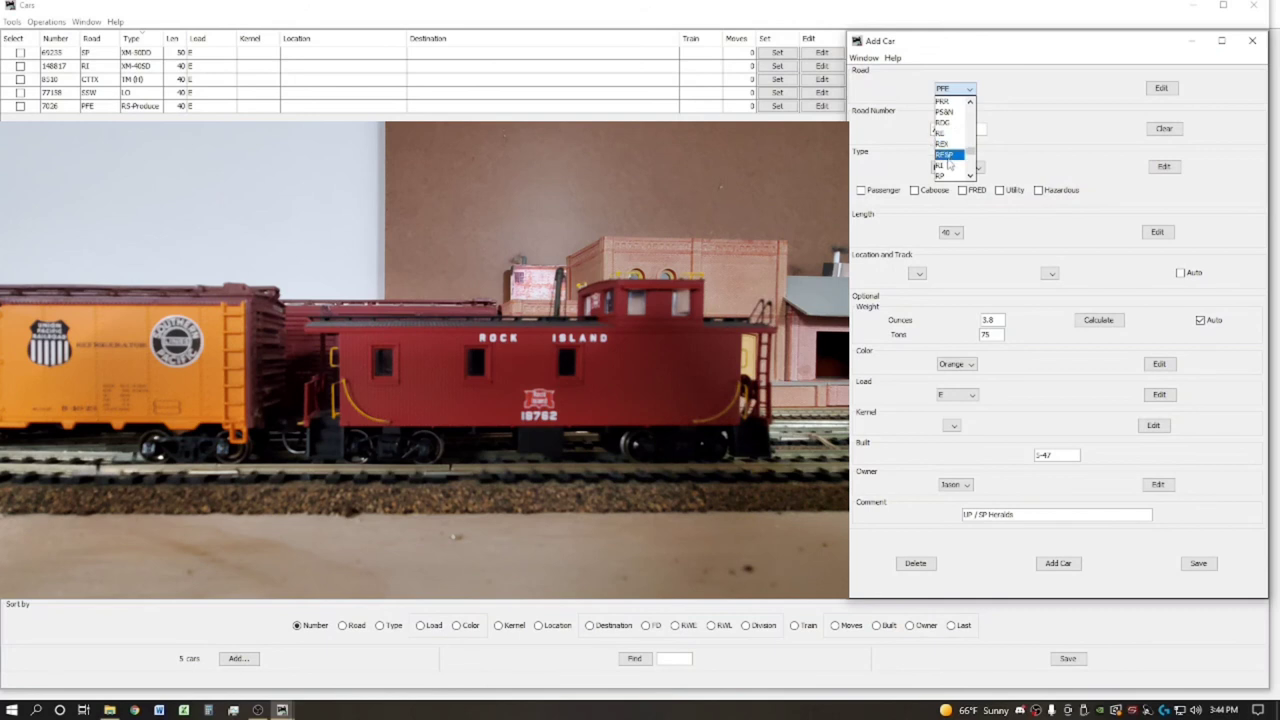
pyautogui.click(948, 167)
pyautogui.doubleClick(958, 130)
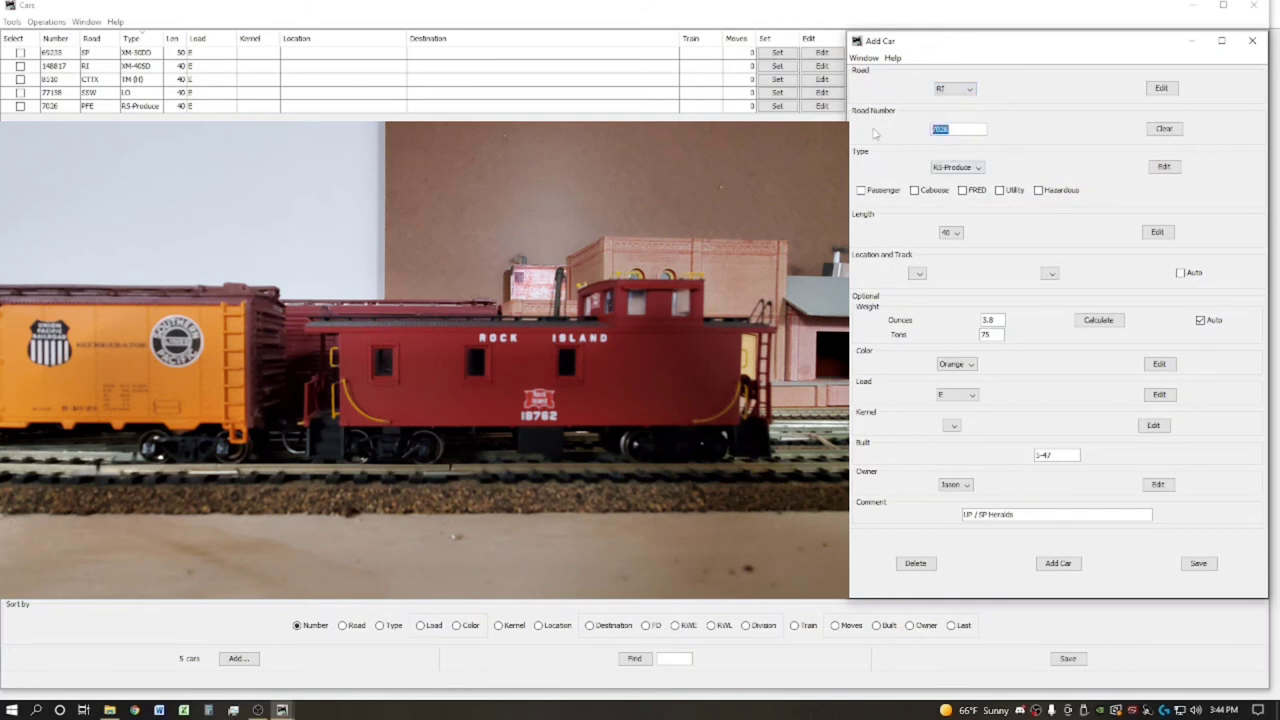
pyautogui.write('18762')
# Make the car type NL with length 36
pyautogui.click(978, 168)
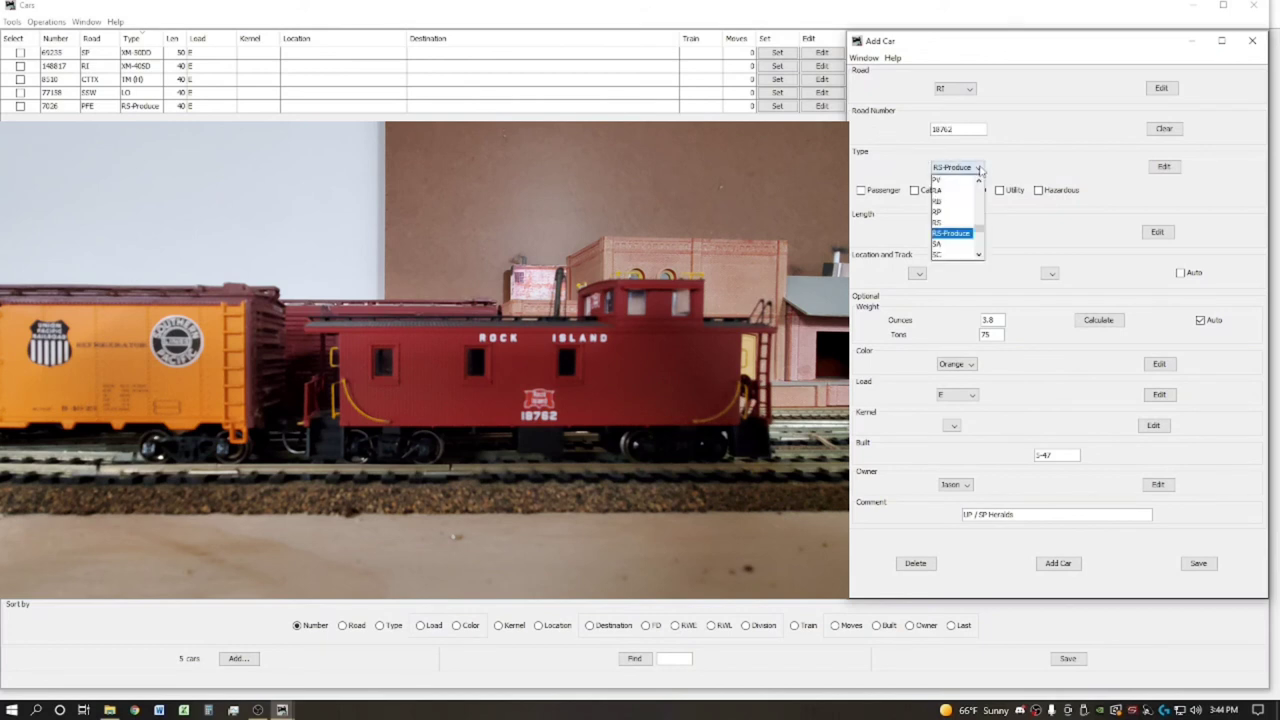
pyautogui.scroll(5, 958, 216)
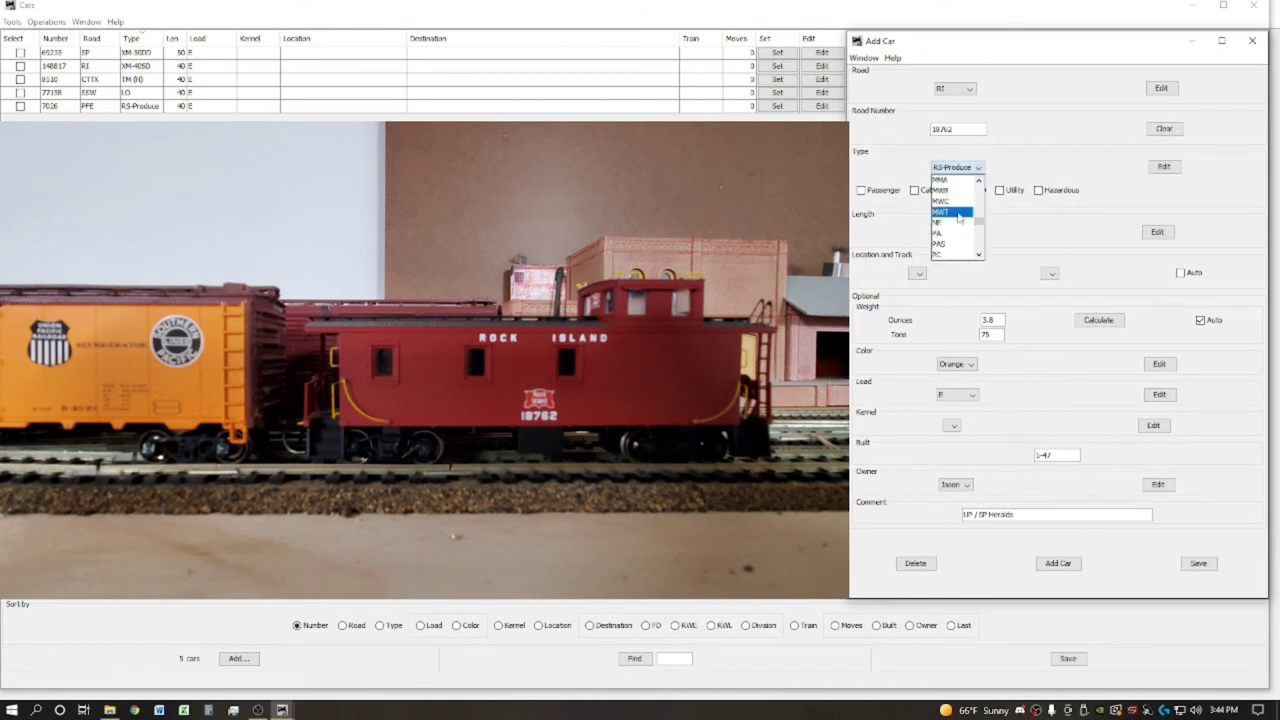
pyautogui.scroll(-3, 958, 216)
pyautogui.click(958, 250)
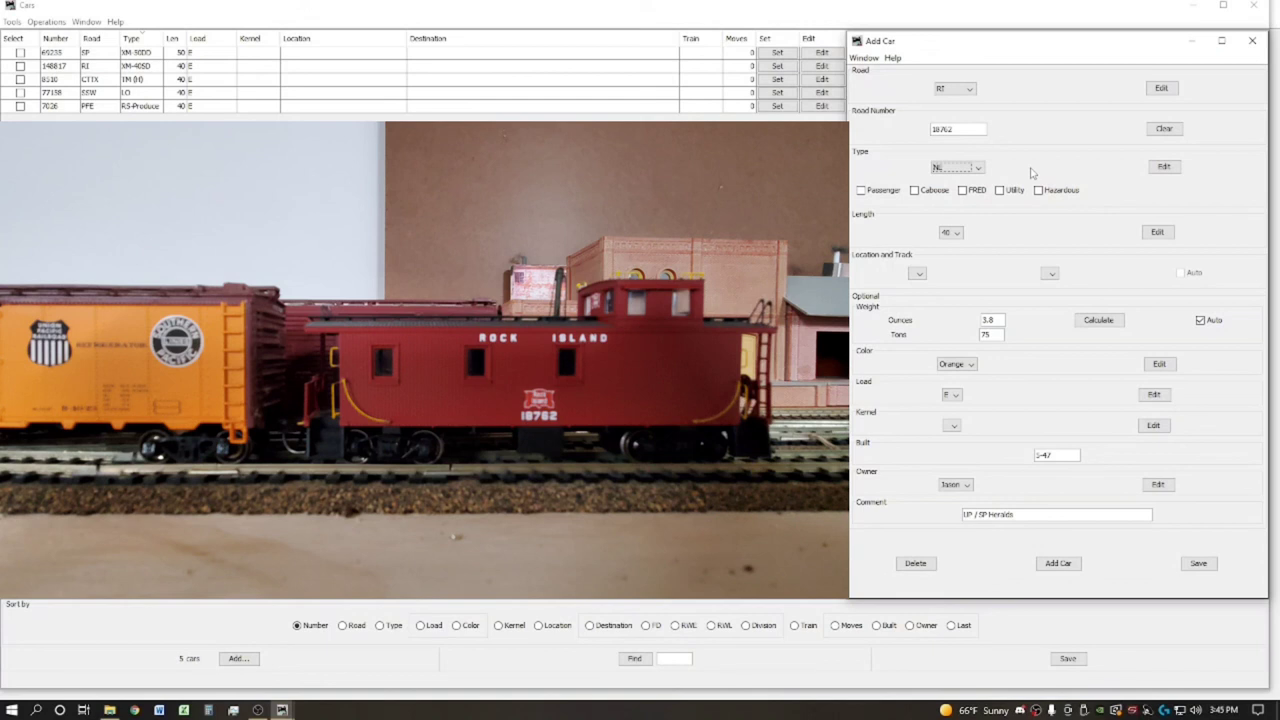
pyautogui.click(955, 232)
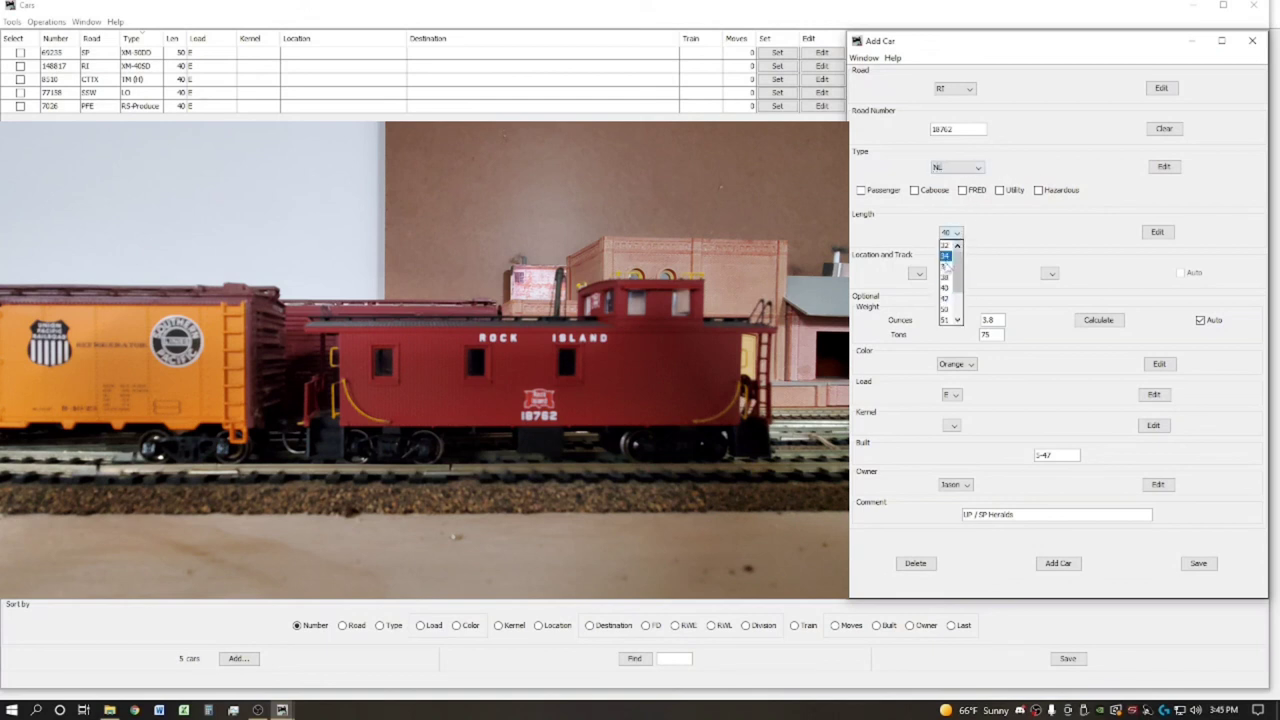
pyautogui.click(945, 266)
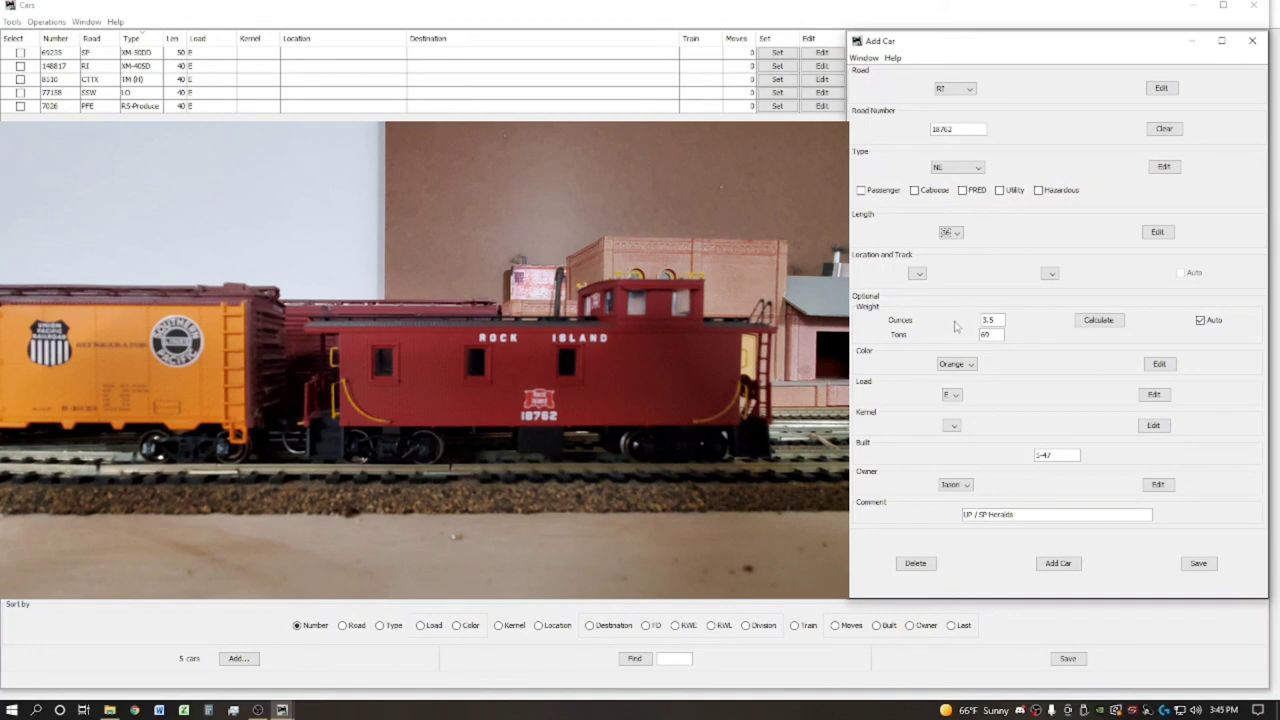
# Add Maroon as a new car colour
pyautogui.click(962, 364)
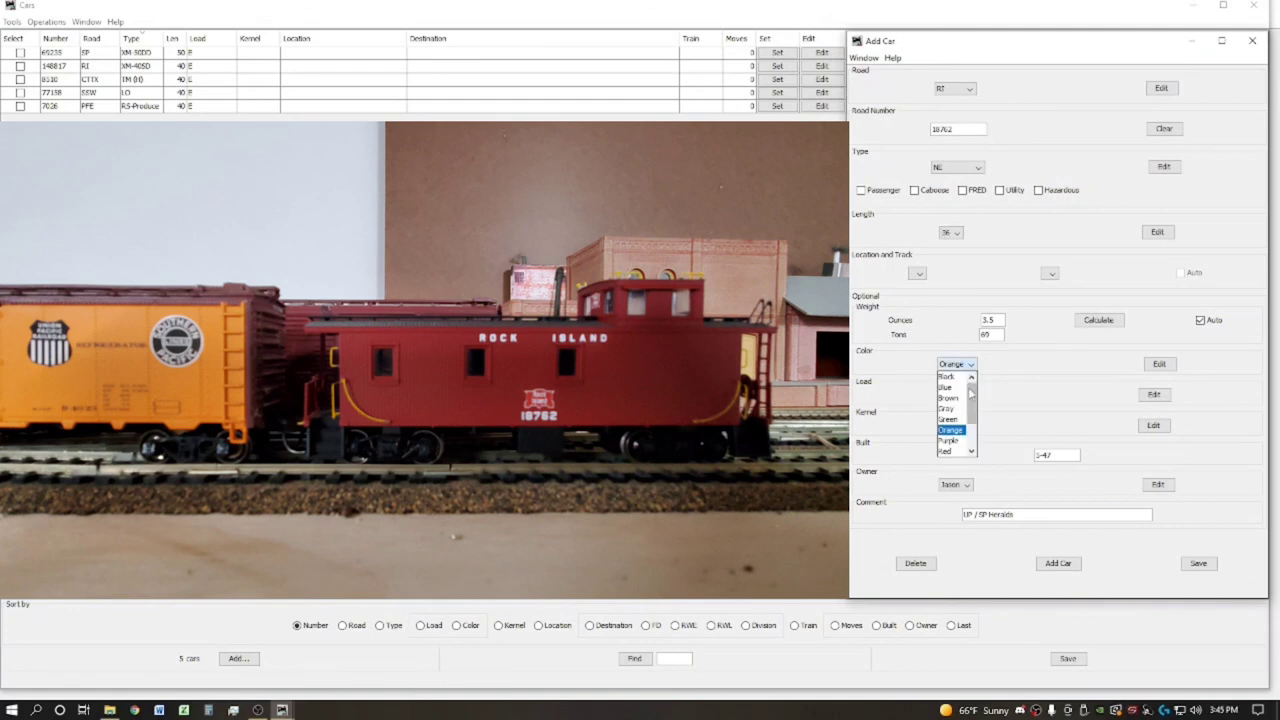
pyautogui.moveTo(968, 403)
pyautogui.mouseDown()
pyautogui.moveTo(968, 435)
pyautogui.moveTo(974, 392)
pyautogui.moveTo(952, 389)
pyautogui.mouseUp()
pyautogui.click(1148, 368)
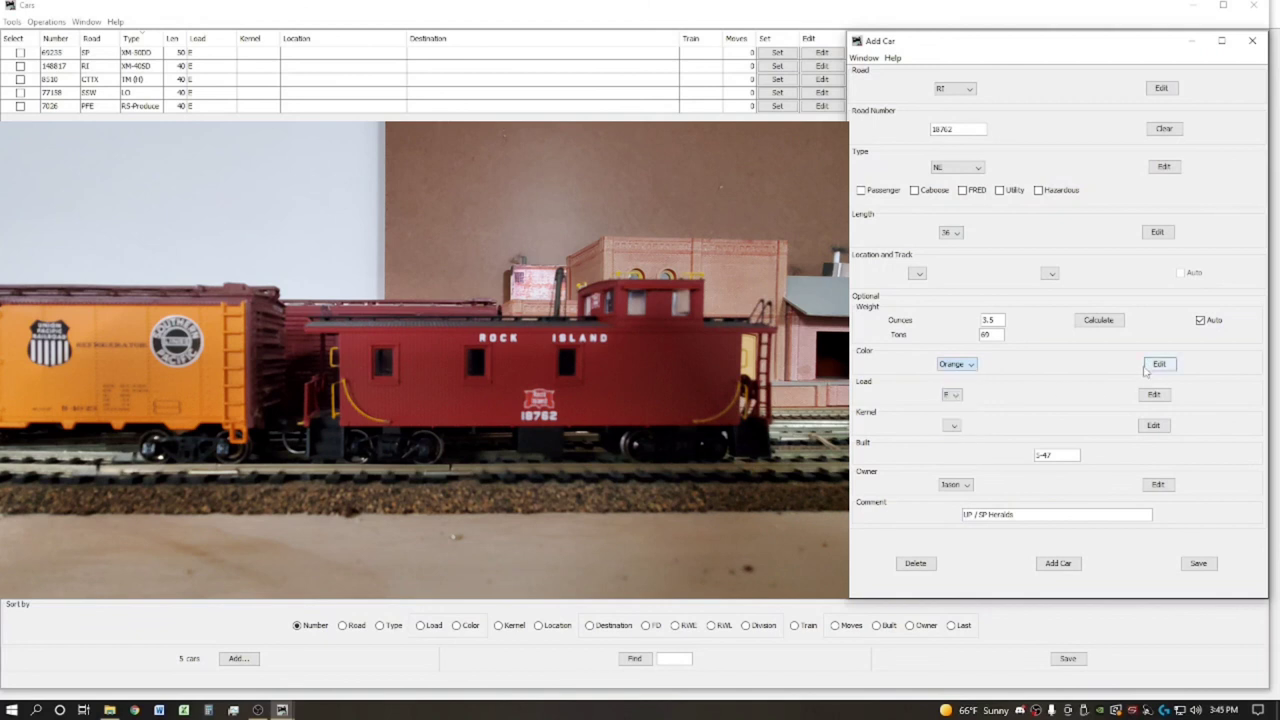
pyautogui.click(1152, 366)
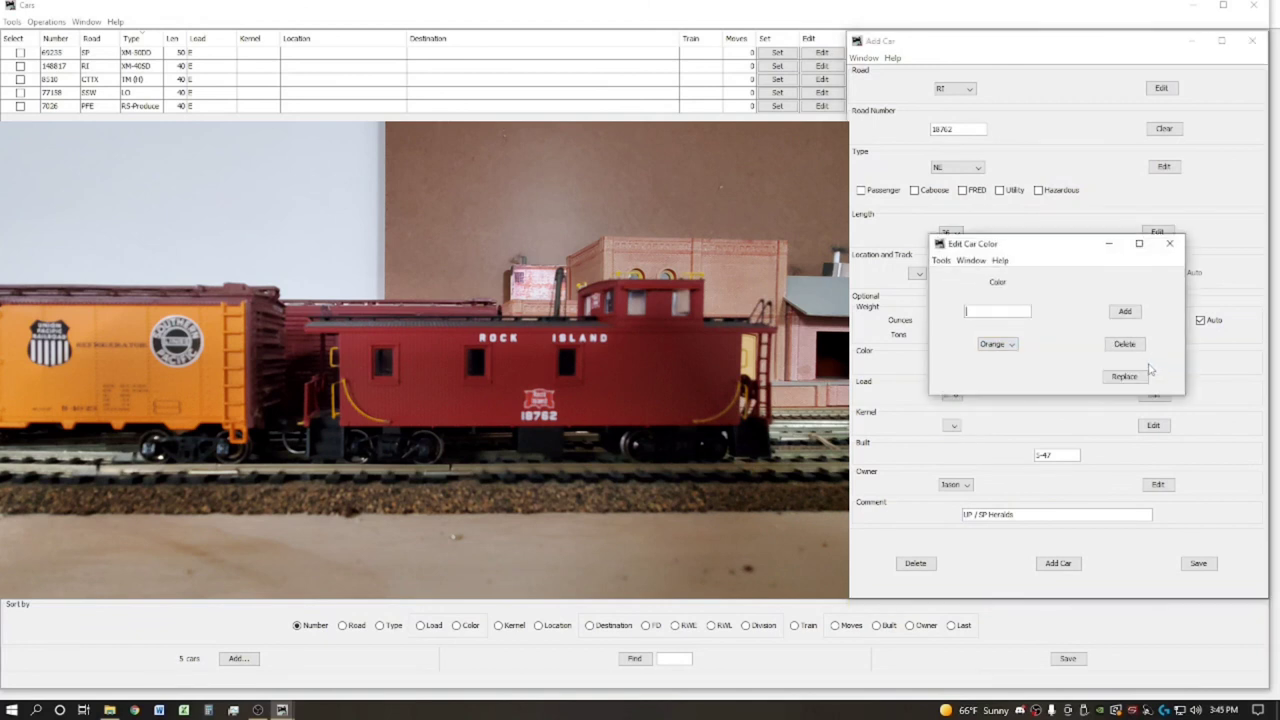
pyautogui.write('Marr')
pyautogui.write('oon')
pyautogui.click(1125, 311)
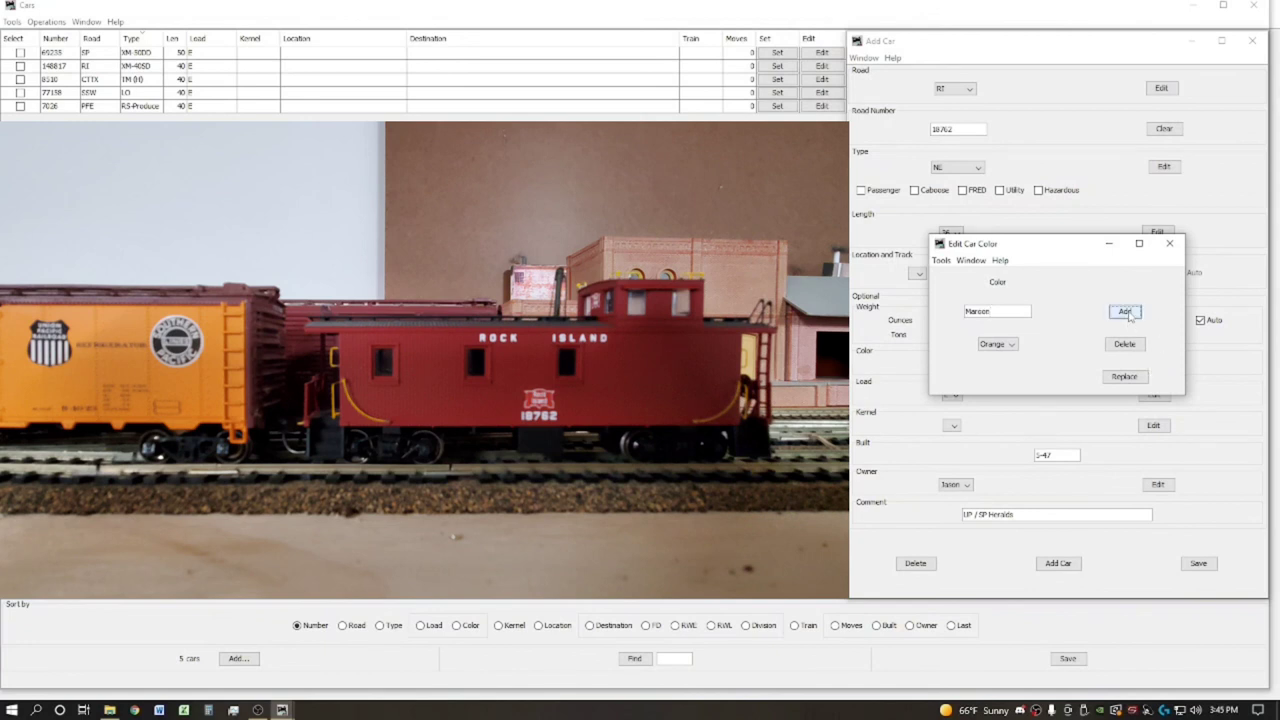
pyautogui.click(1170, 244)
# Colour the RI car Maroon and mark it as a caboose
pyautogui.click(956, 364)
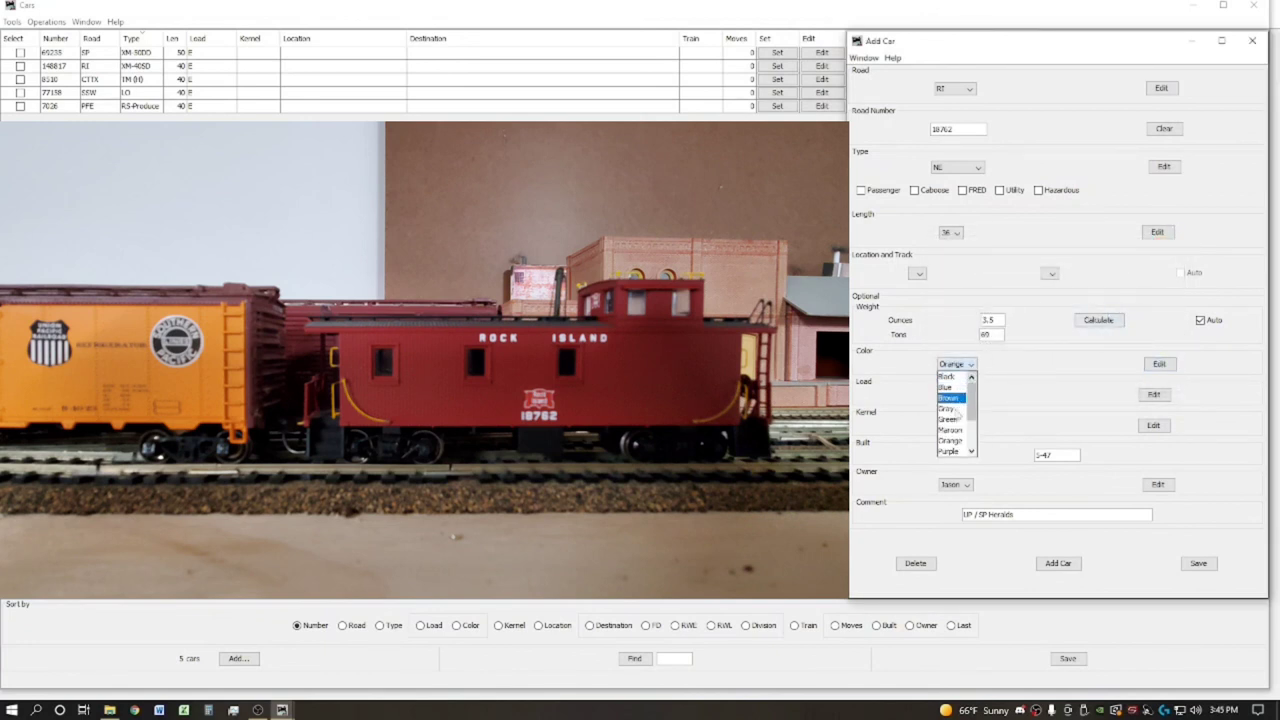
pyautogui.click(951, 430)
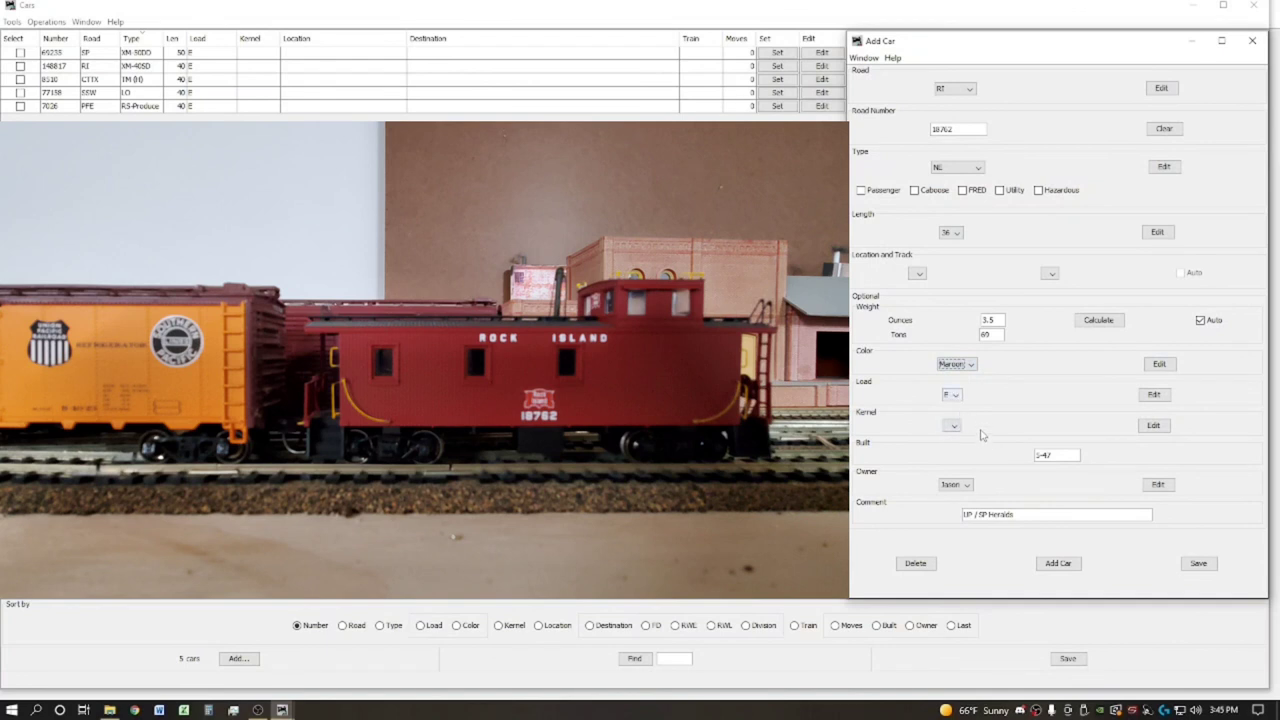
pyautogui.click(914, 190)
pyautogui.moveTo(1060, 455); pyautogui.dragTo(1005, 450)
# Change the built date to 8-25, clear the comment, and add RI 18762 to the roster
pyautogui.write('1923')
pyautogui.press('BackSpace')
pyautogui.press('BackSpace')
pyautogui.press('BackSpace')
pyautogui.press('BackSpace')
pyautogui.write('8-')
pyautogui.moveTo(1034, 512); pyautogui.dragTo(921, 517)
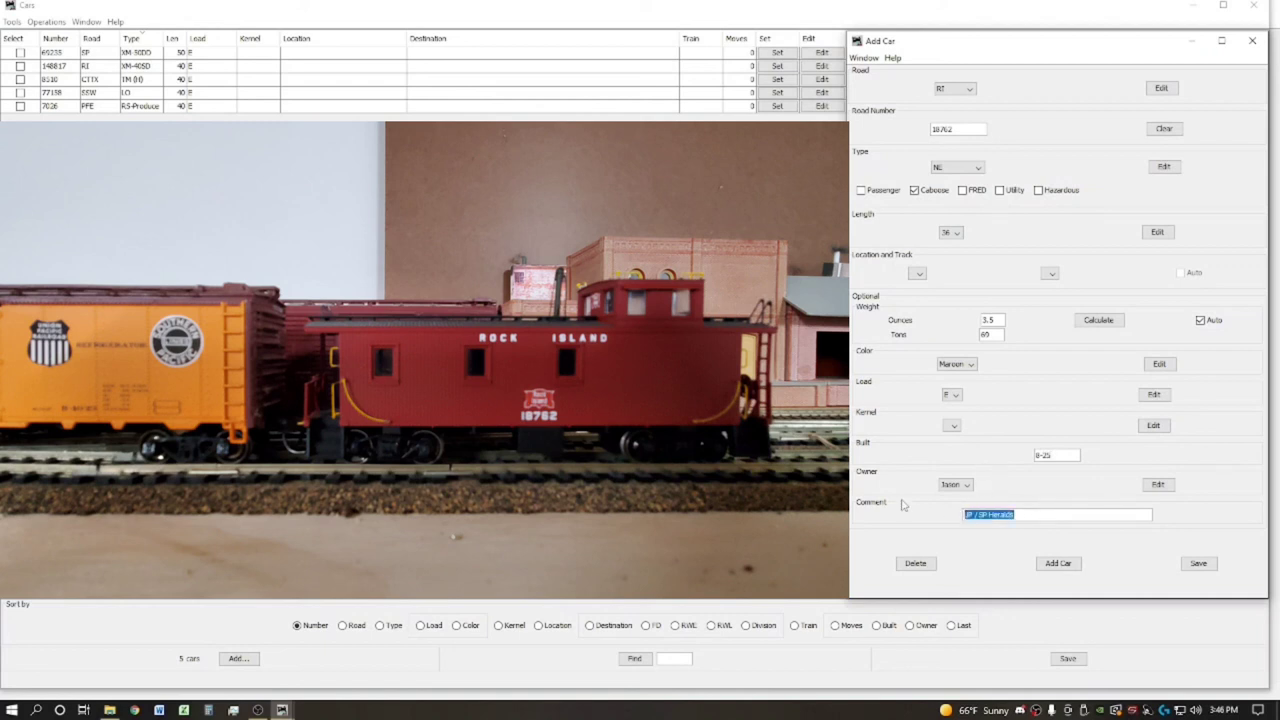
pyautogui.press('BackSpace')
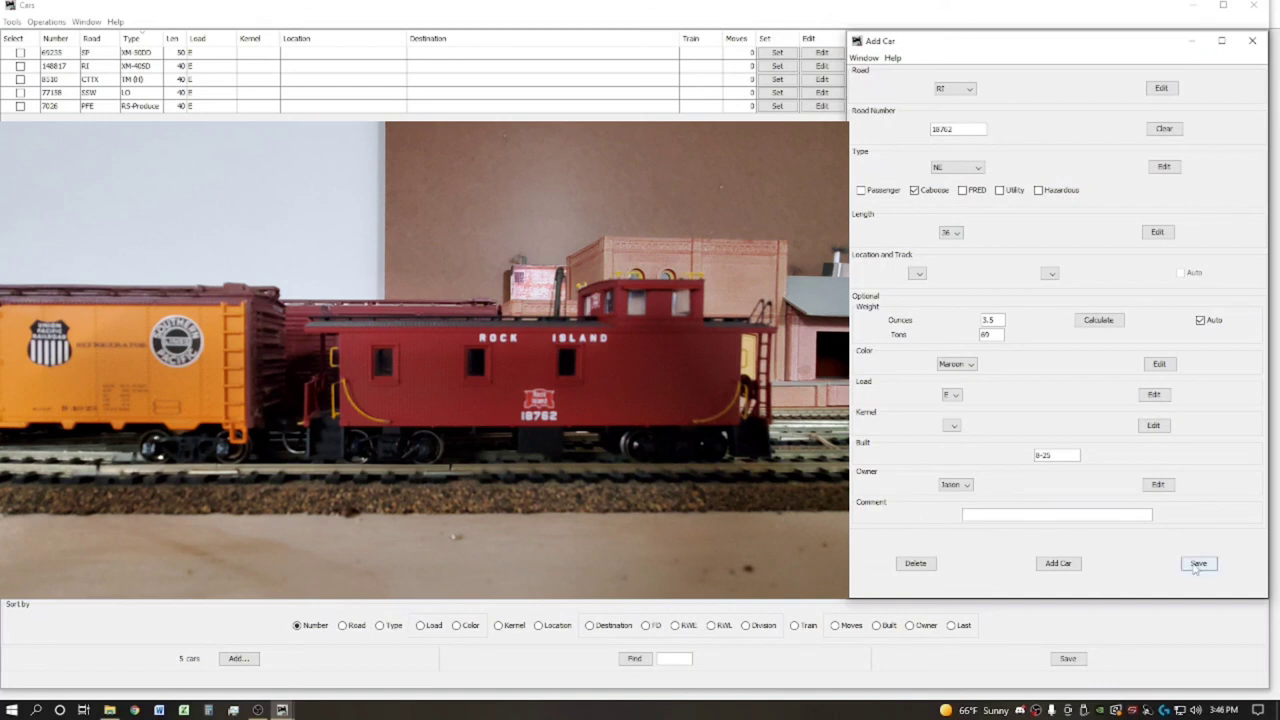
pyautogui.click(1059, 563)
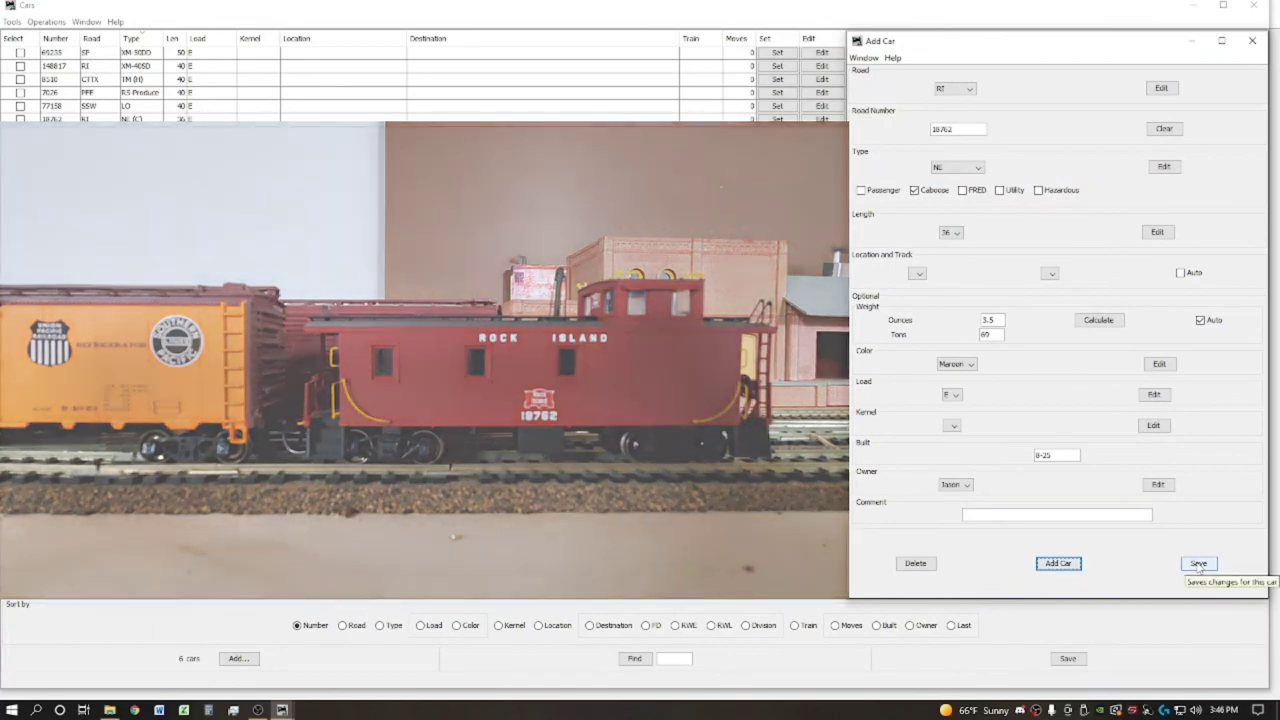
# Close the Add Car window so the Cars window shows all six cars
pyautogui.click(1198, 564)
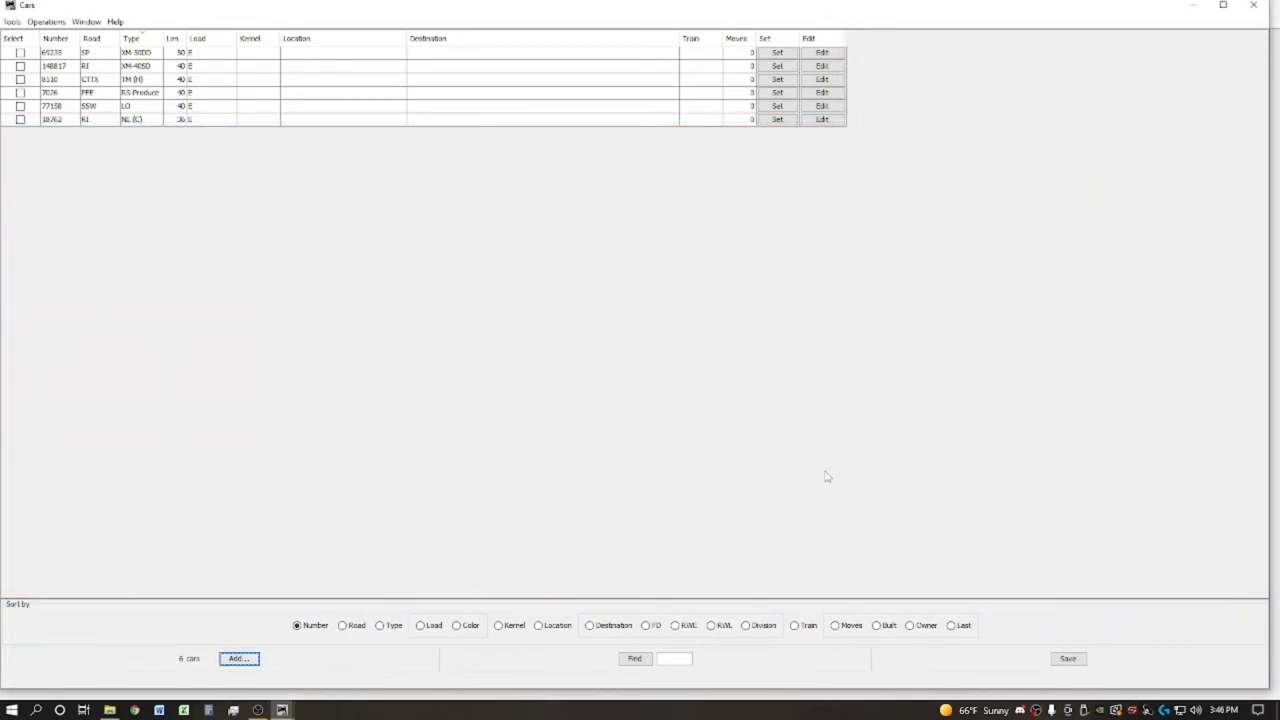